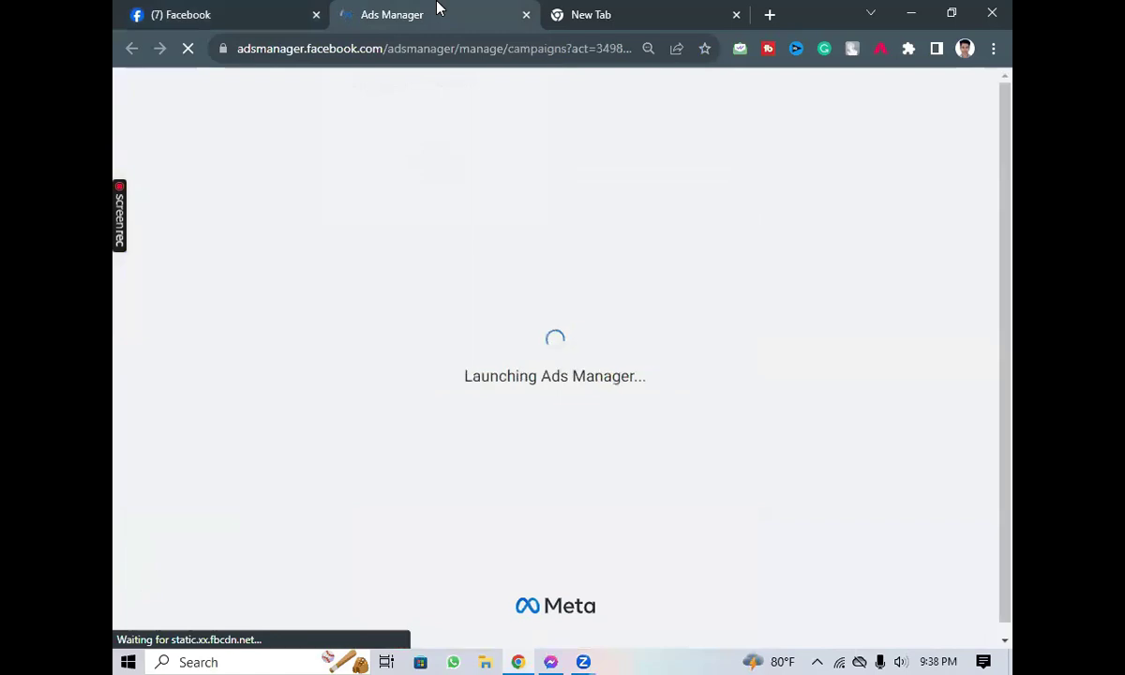
Go from the Facebook home page to Meta Business Suite and launch Ads Manager from its full tool list.
left_click(222, 9)
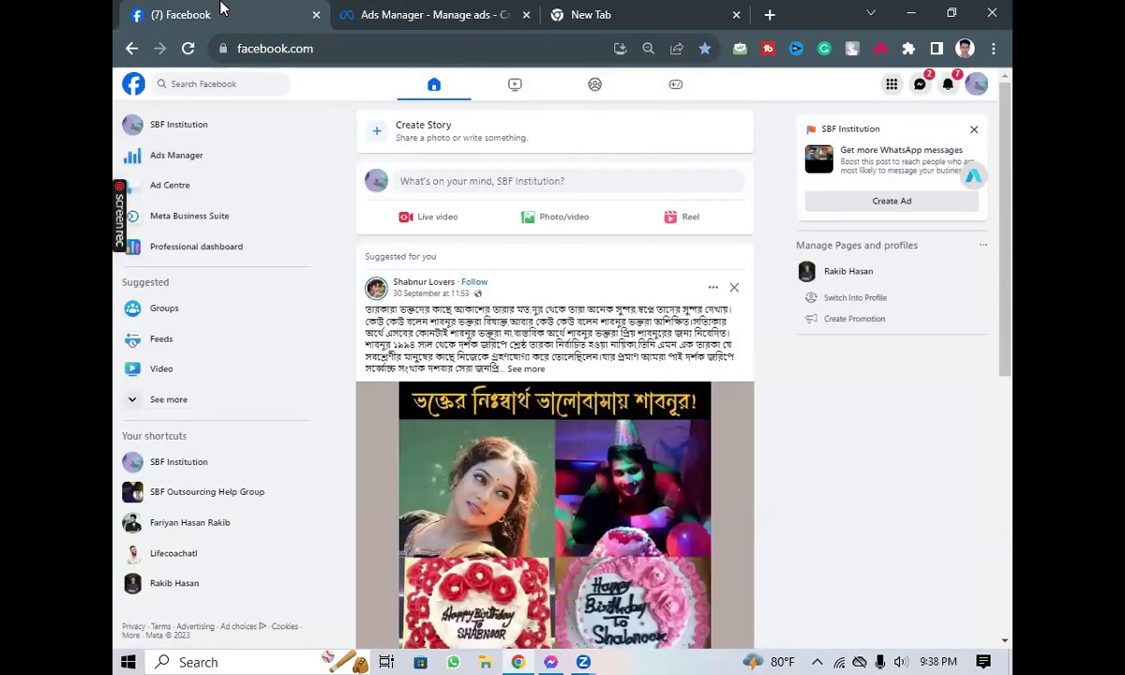
left_click(178, 219)
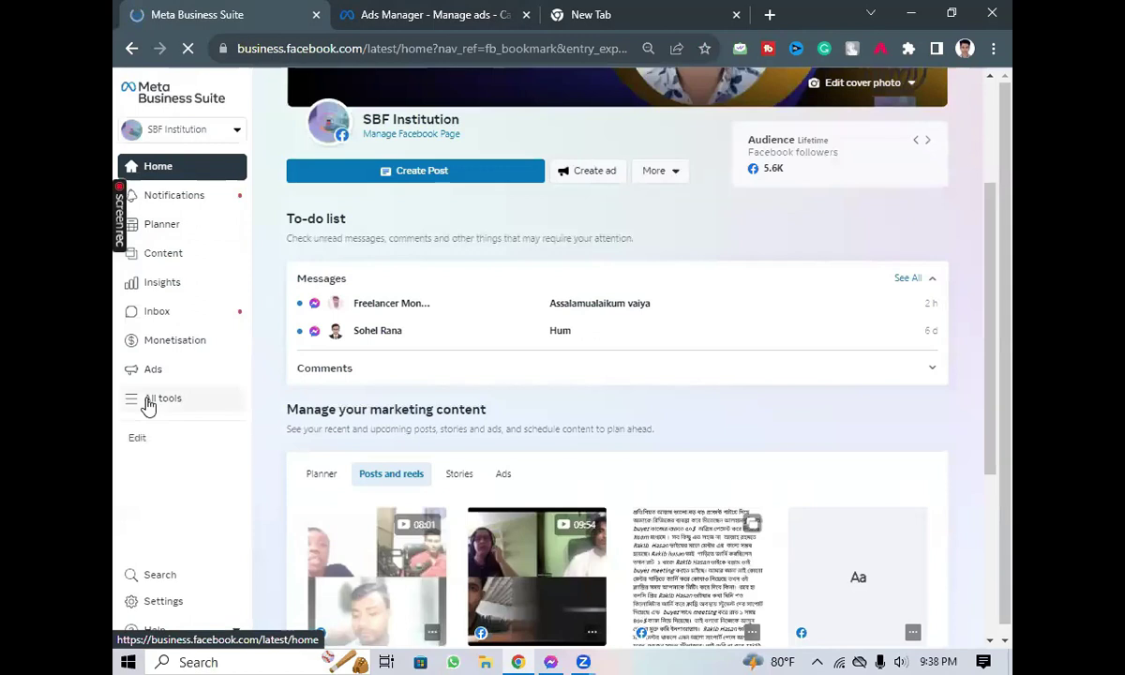
left_click(146, 405)
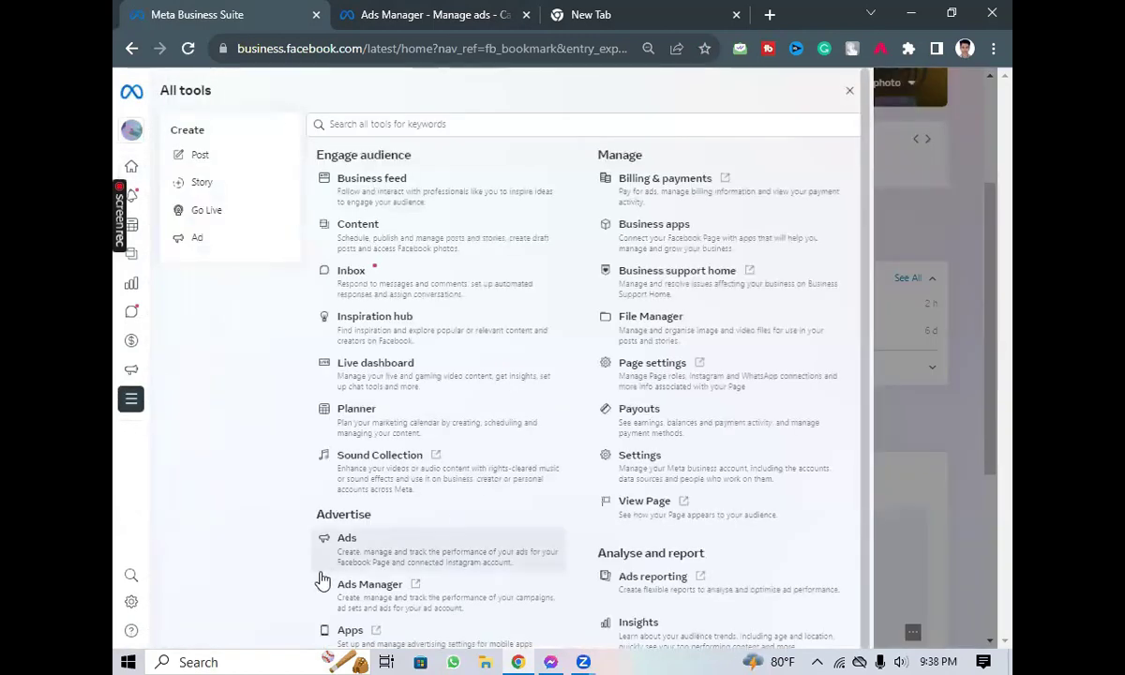
left_click(379, 589)
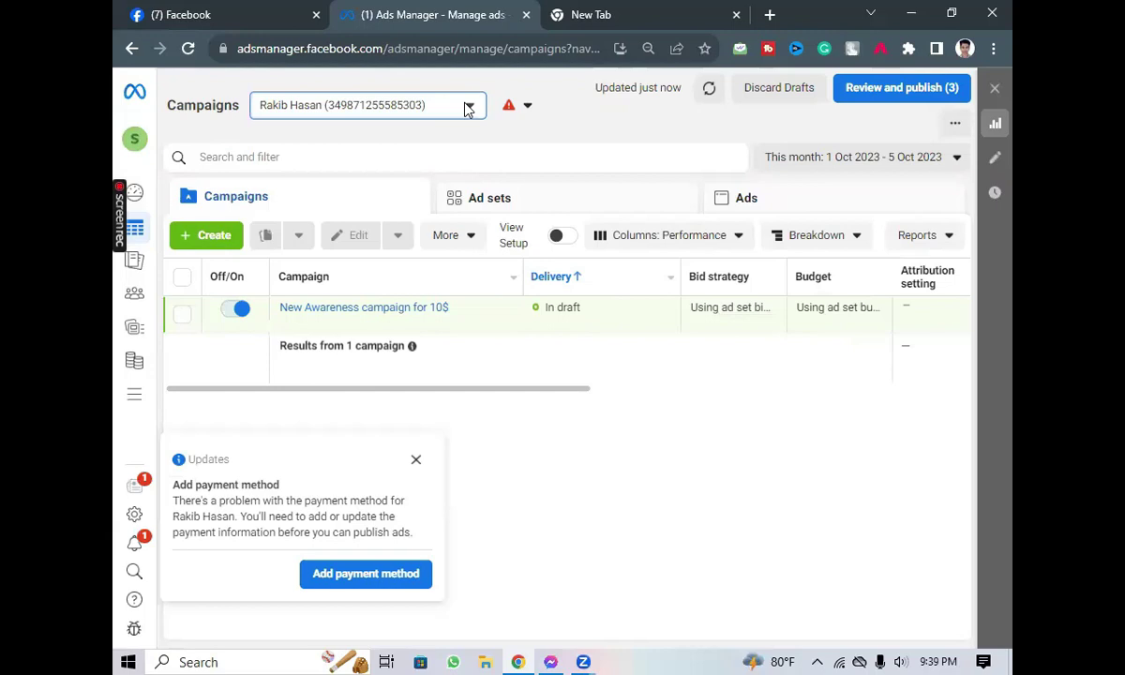
Switch to the SBF ad account and dismiss the payment method notice.
left_click(469, 107)
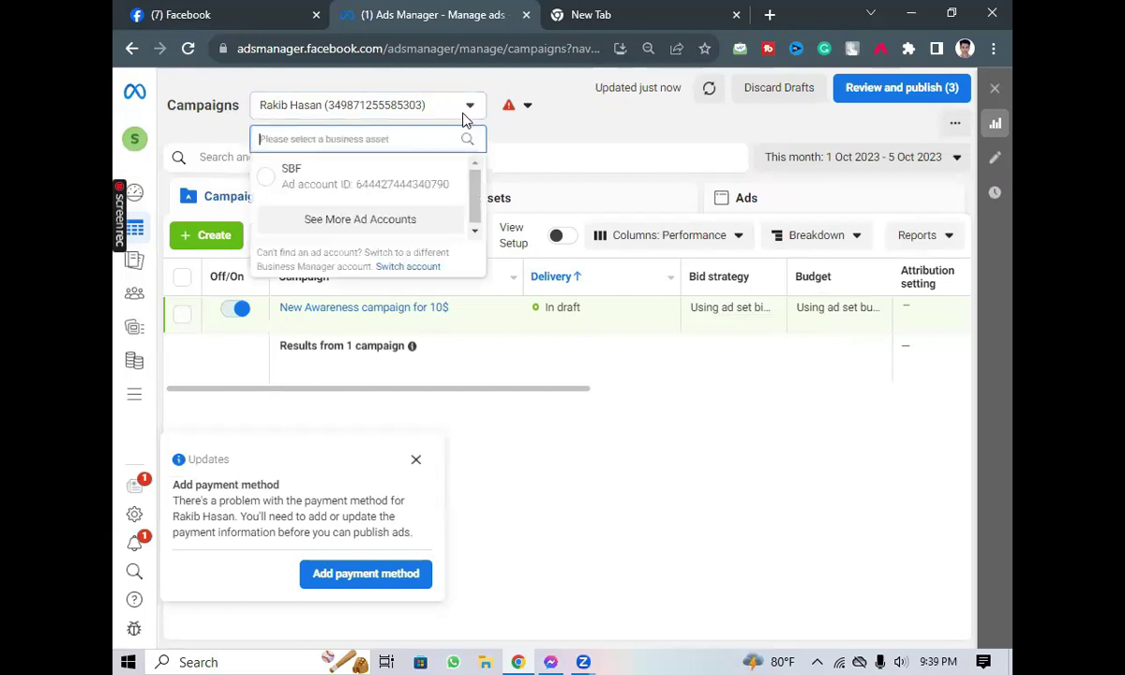
left_click(293, 169)
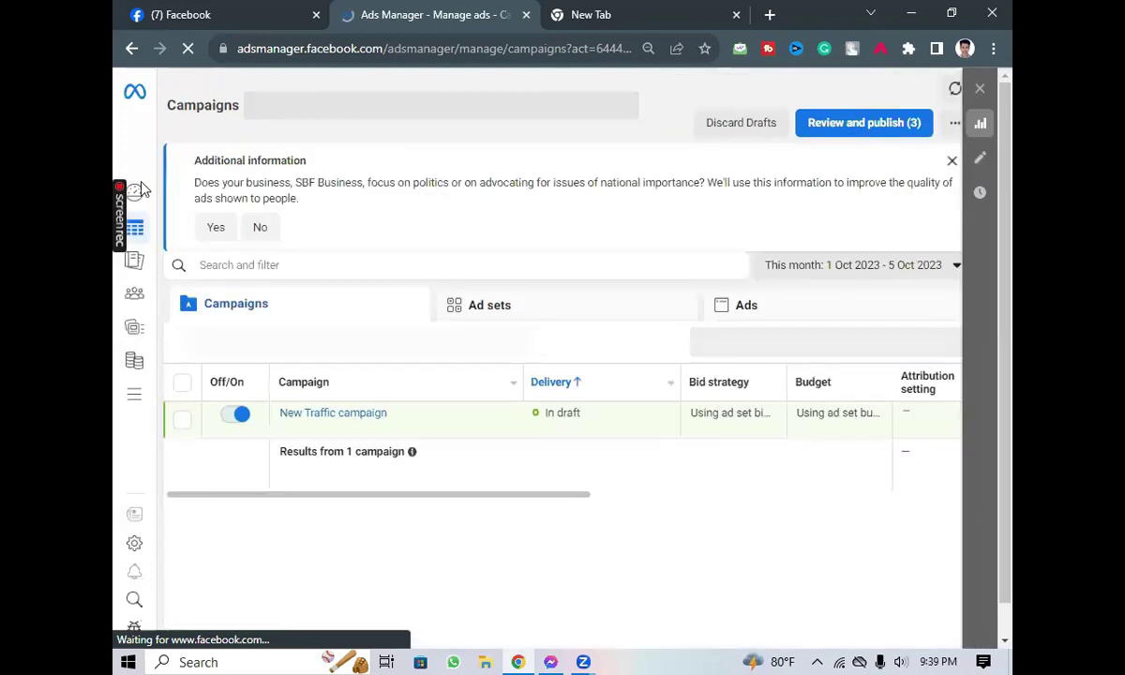
mouse_move(141, 152)
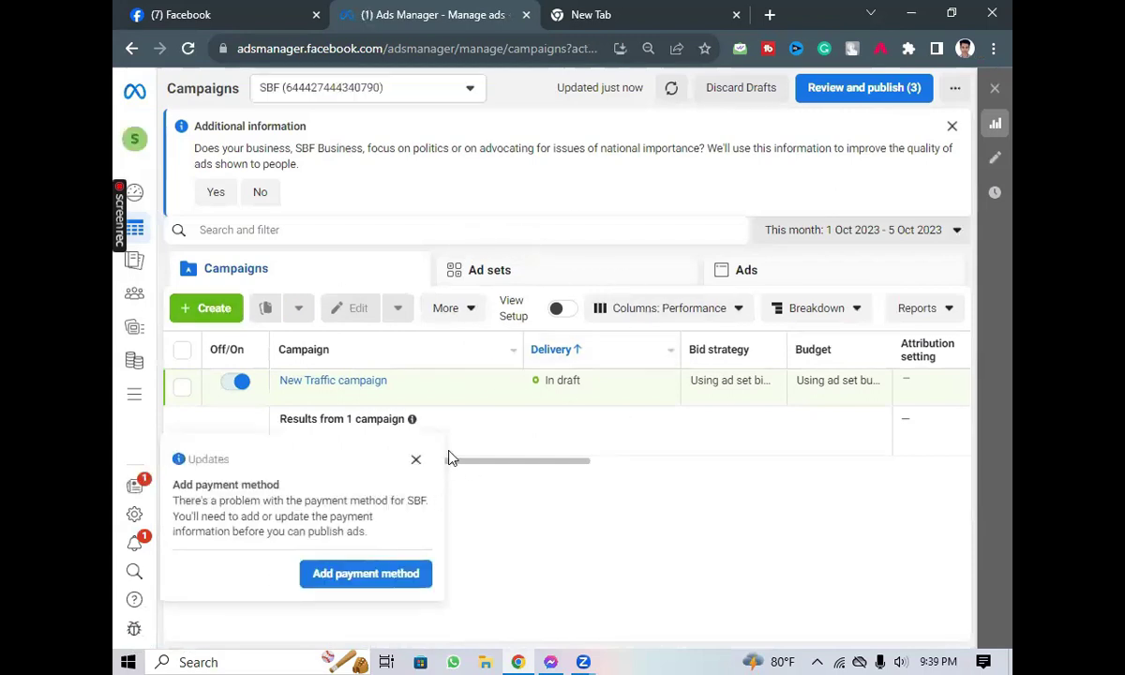
left_click(418, 461)
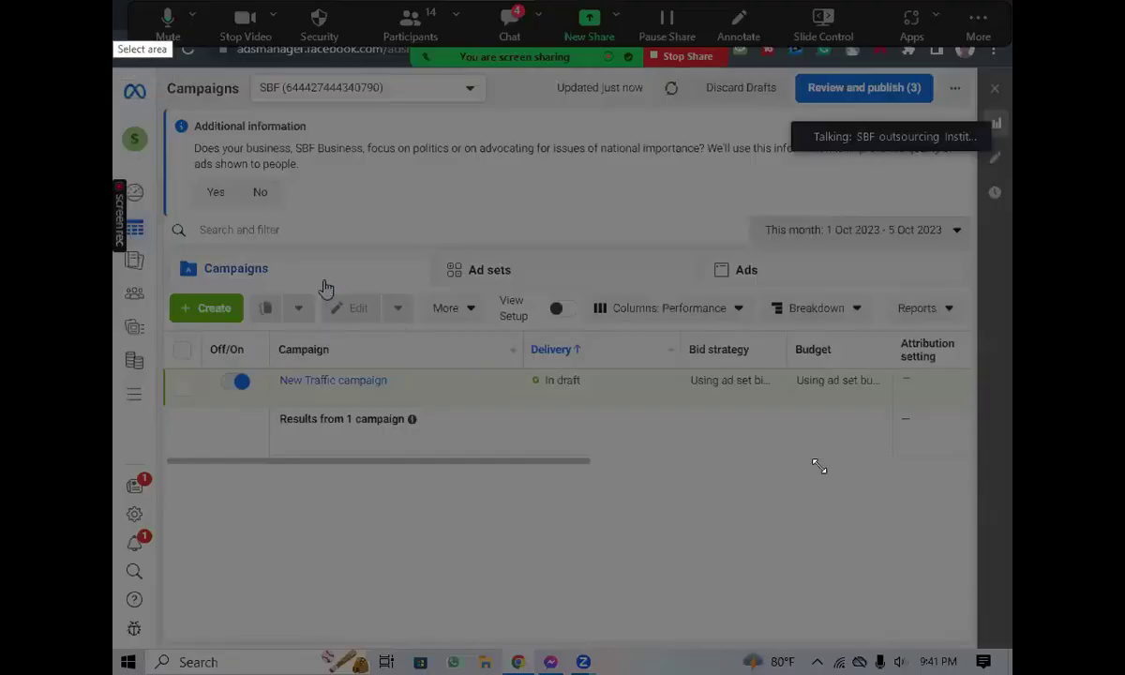
Cancel the small screen capture, start a new one and stretch its selection over nearly the whole screen.
right_click(448, 237)
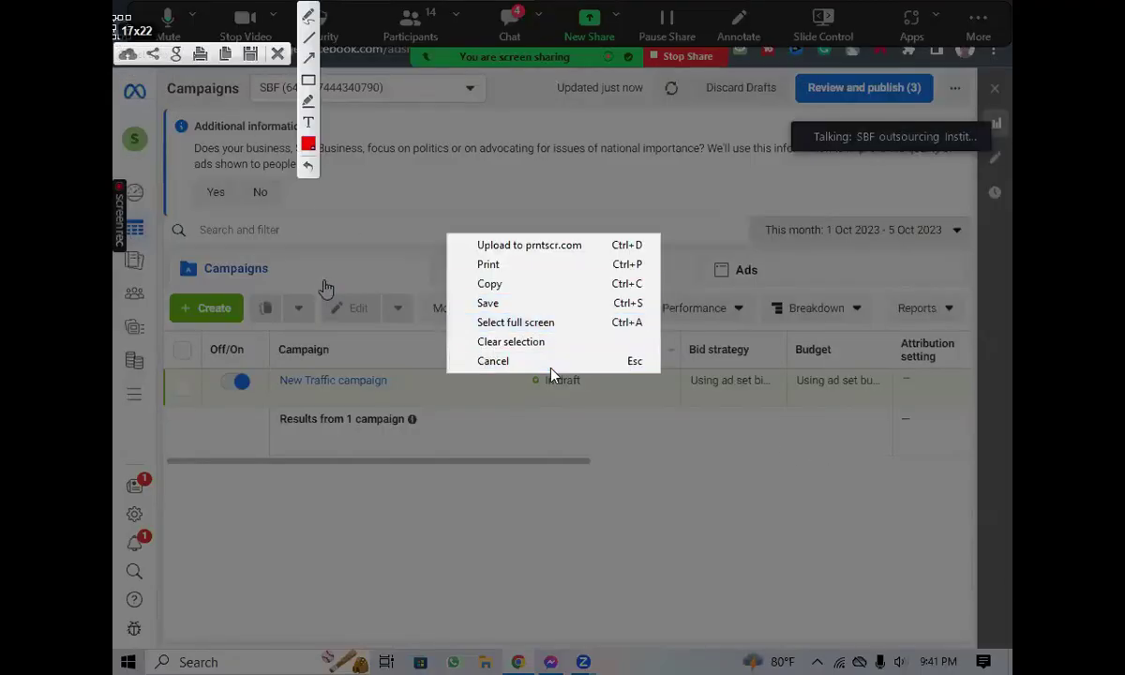
left_click(551, 369)
key("Print")
left_click_drag(120, 26, 272, 38)
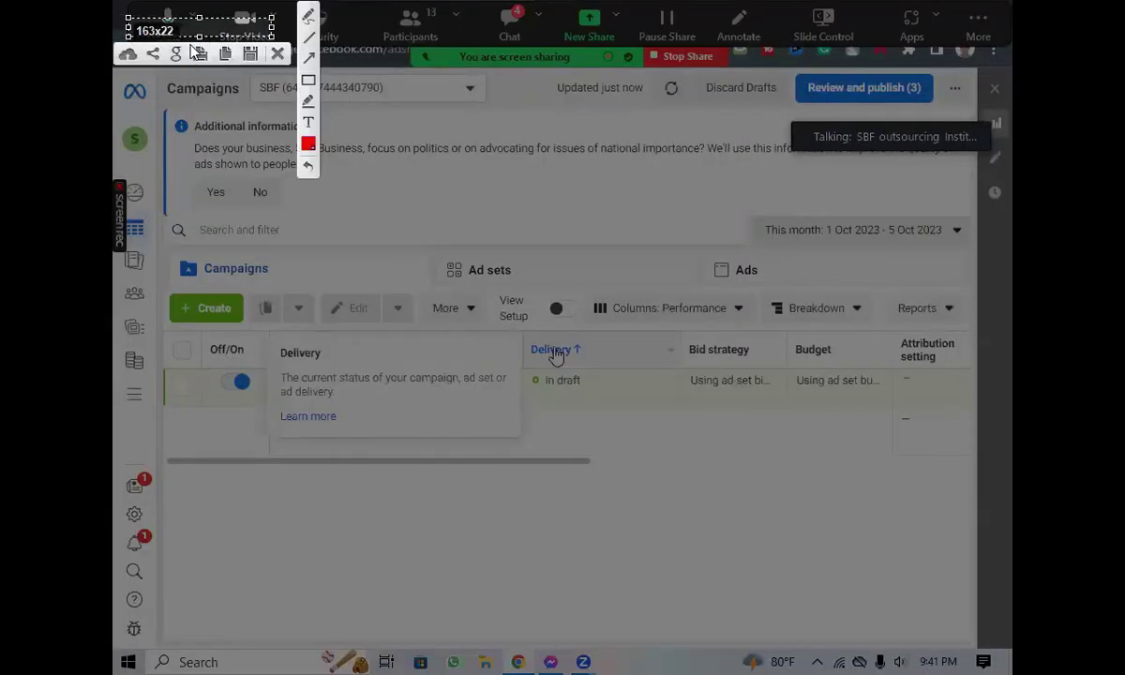
left_click_drag(192, 37, 253, 661)
left_click_drag(270, 339, 1010, 322)
Draw two red rectangles around the campaign Create button on the capture, undo both and close the capture.
left_click(810, 557)
left_click_drag(154, 274, 192, 307)
left_click_drag(199, 314, 277, 345)
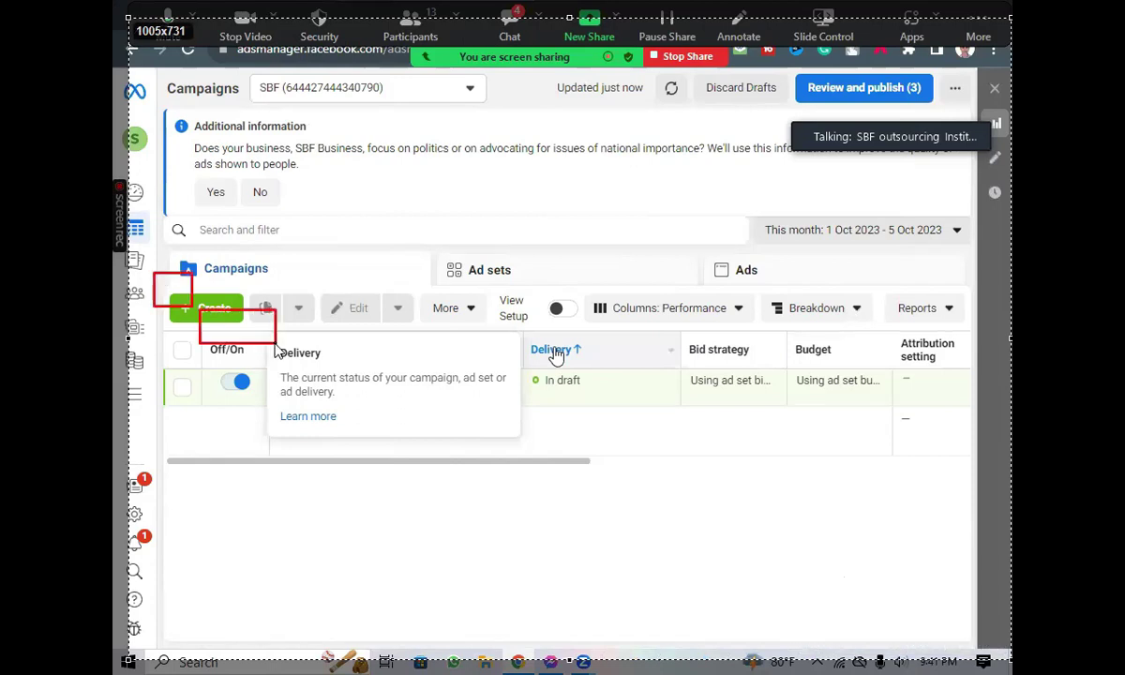
key("ctrl+z")
key("ctrl+z")
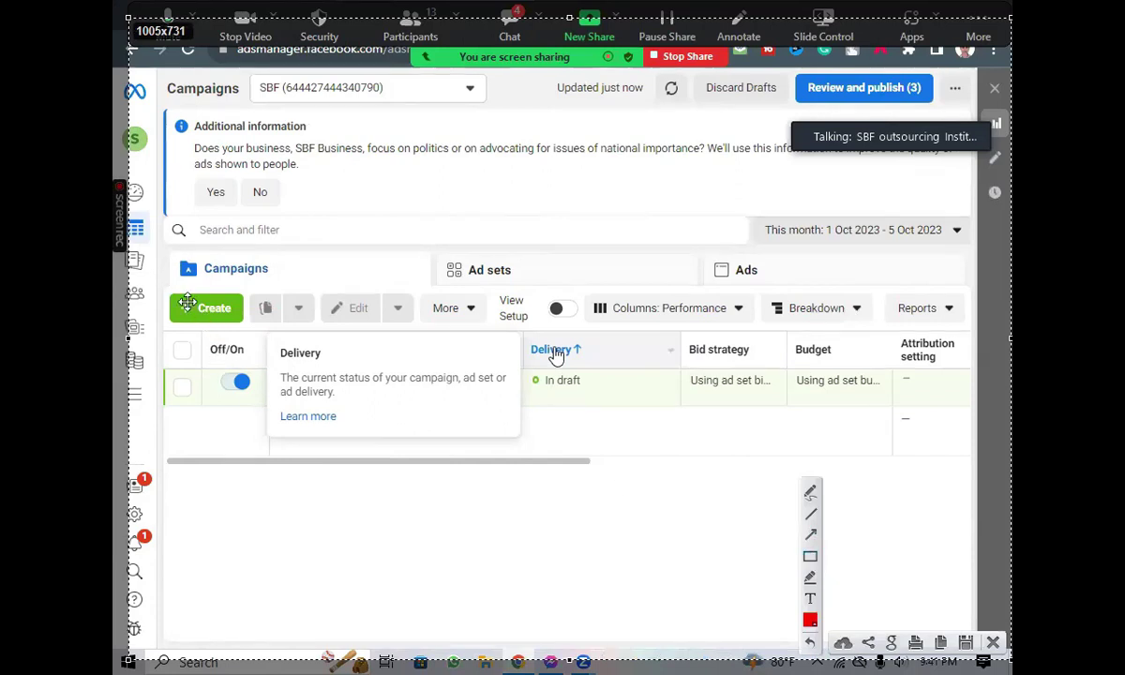
left_click(993, 644)
Start a new campaign and choose Engagement as its objective.
left_click(214, 310)
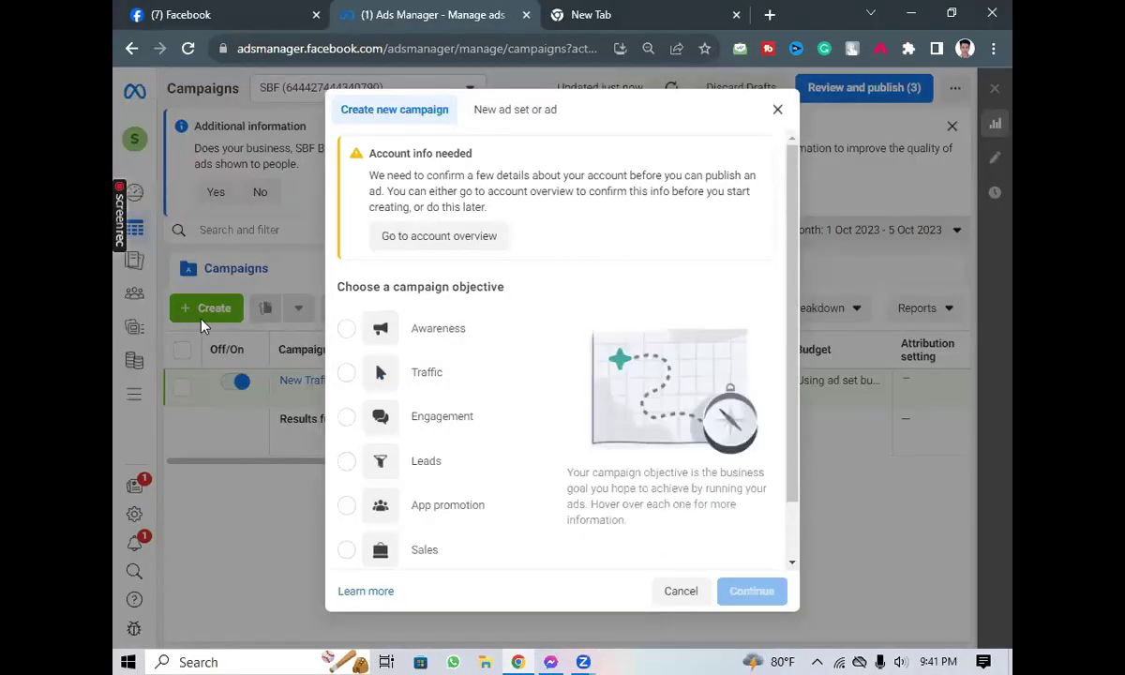
scroll(459, 321, "down", 1)
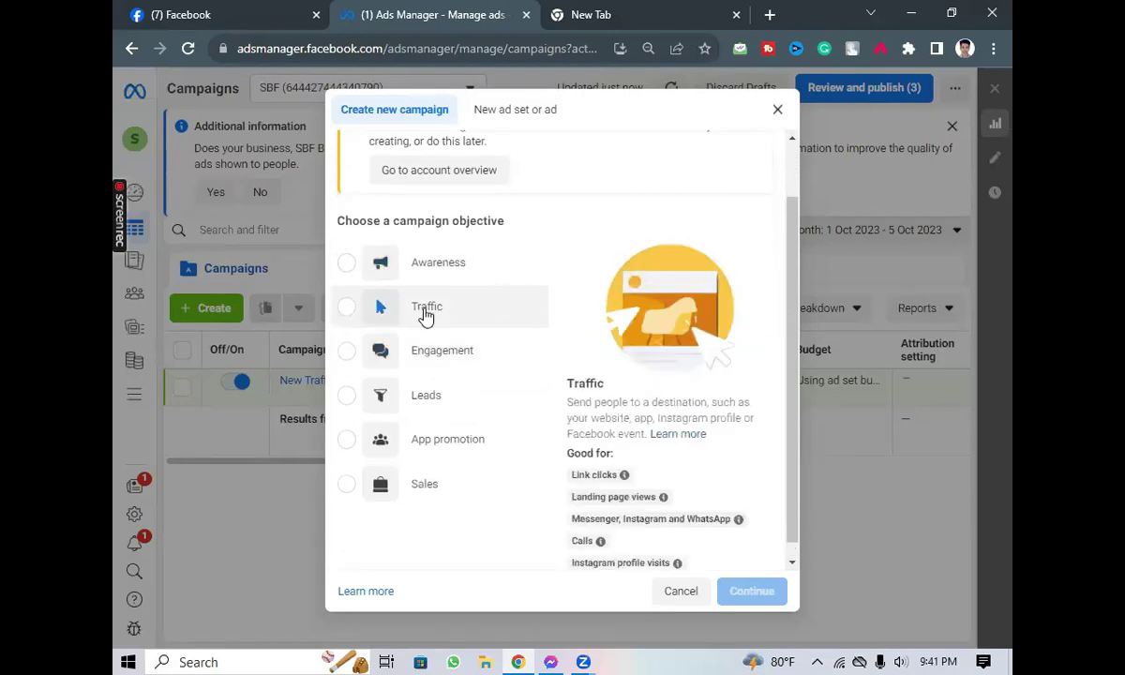
left_click(349, 353)
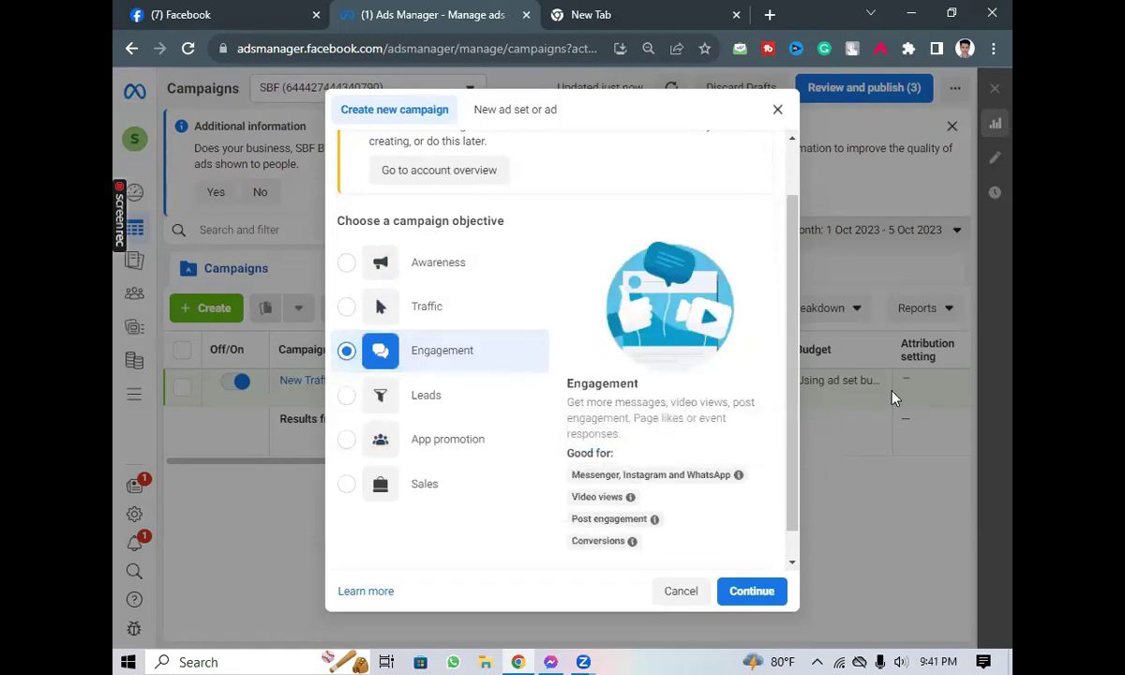
Draw red arrows to the four "Good for" uses of Engagement on a screen capture, then discard the capture.
left_click(808, 534)
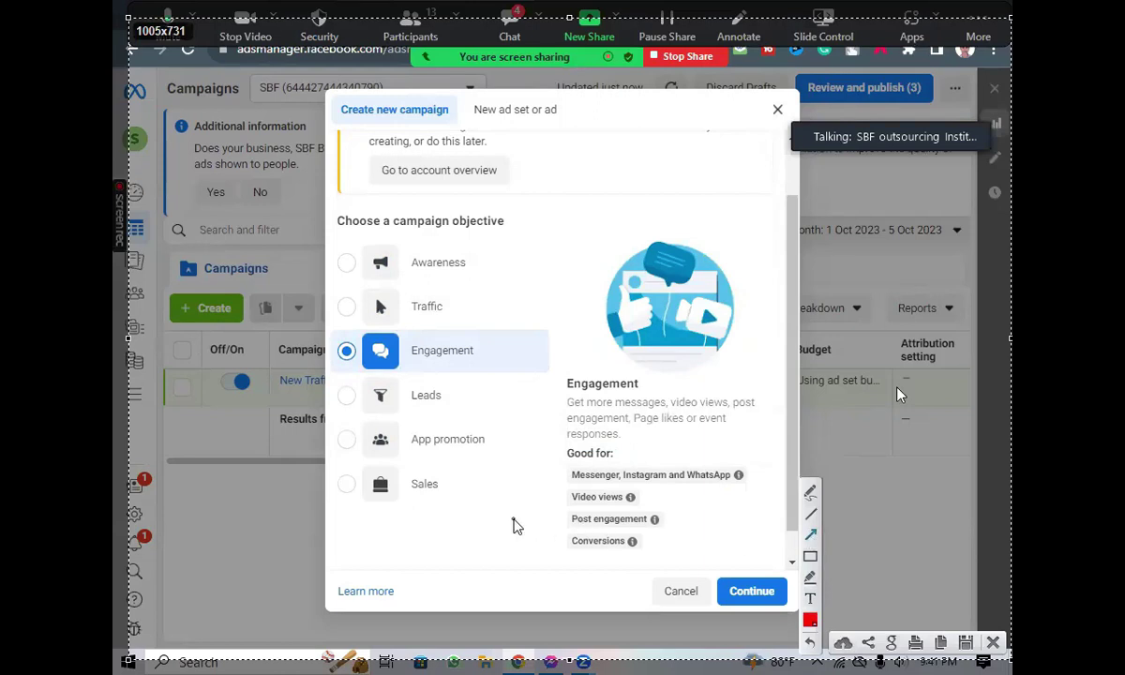
left_click_drag(447, 514, 562, 476)
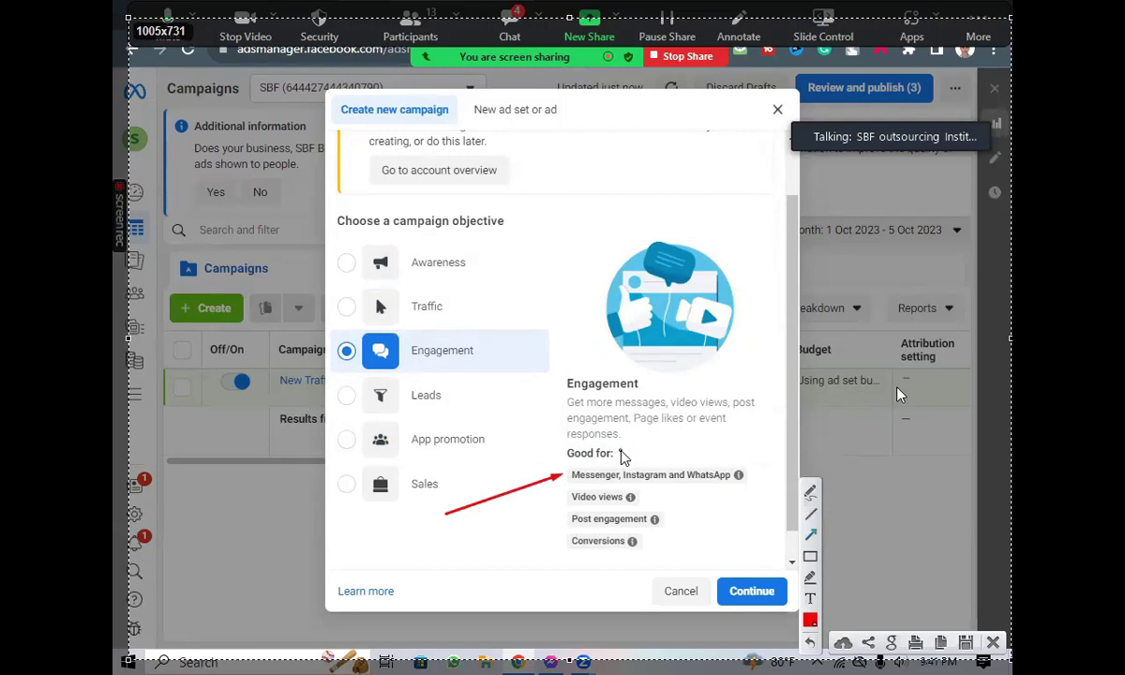
mouse_move(474, 542)
left_mouse_down()
mouse_move(547, 528)
mouse_move(560, 504)
left_mouse_up()
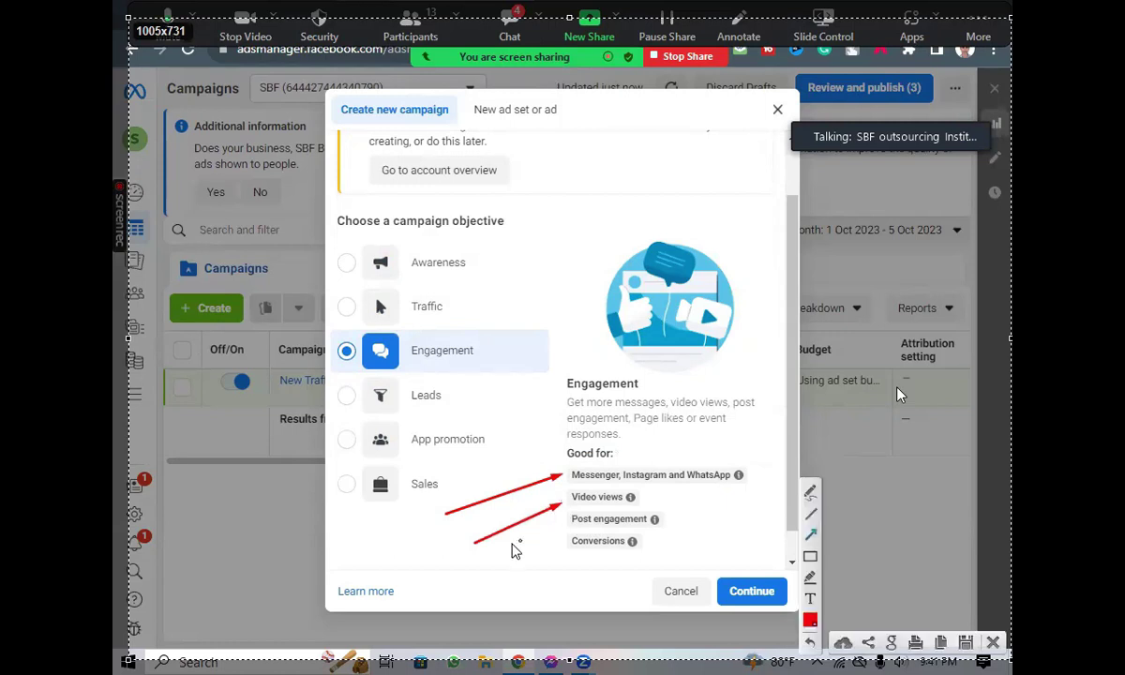
left_click_drag(480, 556, 563, 521)
left_click_drag(497, 569, 568, 547)
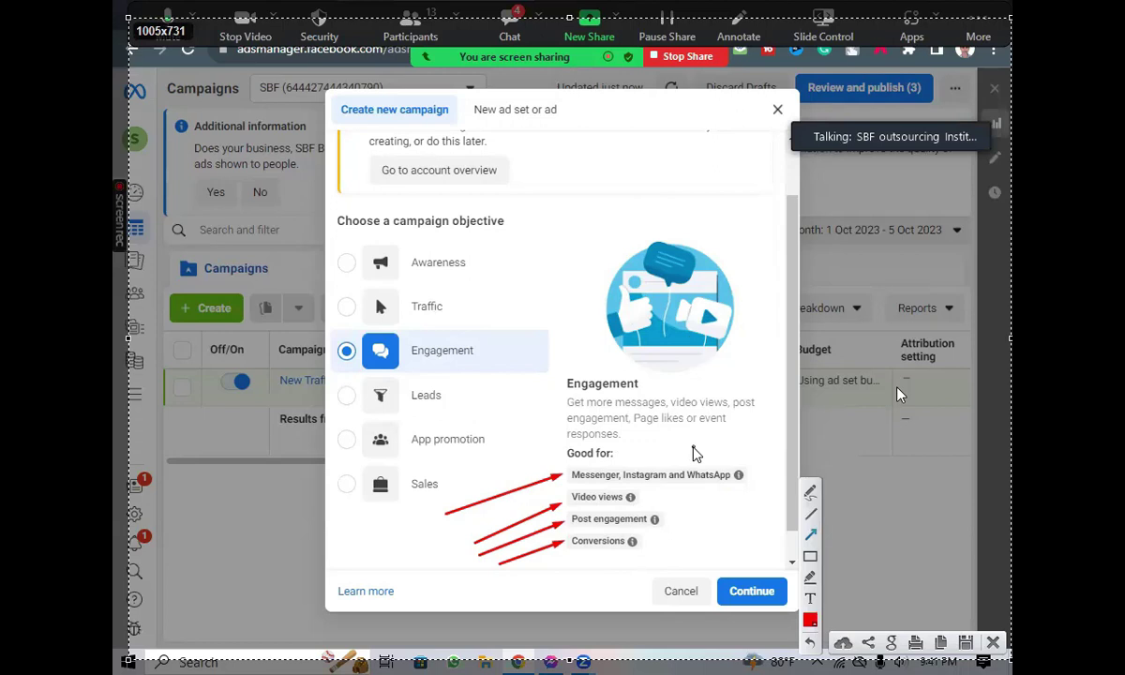
right_click(736, 354)
left_click(767, 475)
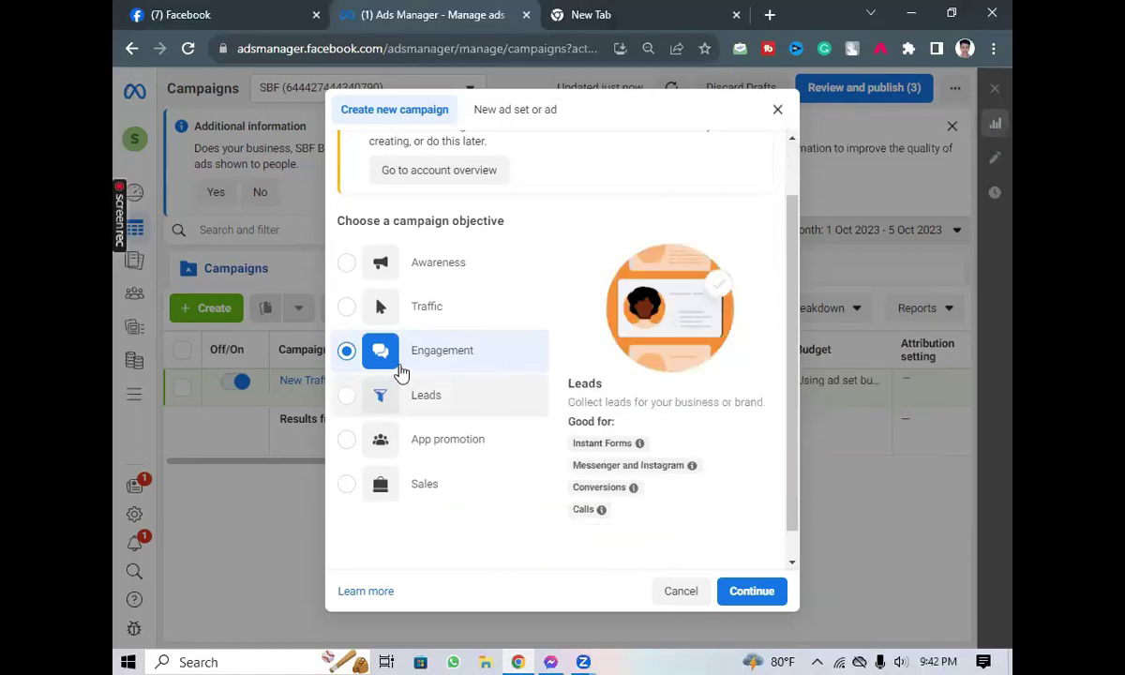
Confirm the Engagement objective and create the campaign with the Manual engagement campaign setup.
left_click(751, 598)
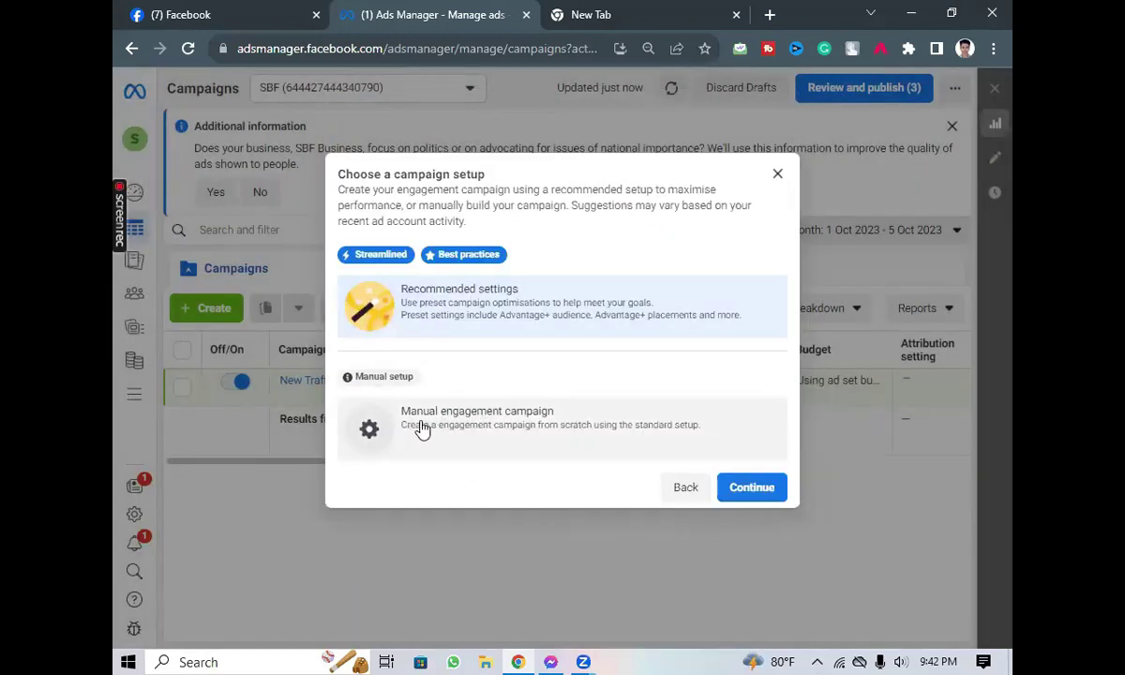
left_click(495, 423)
left_click(734, 491)
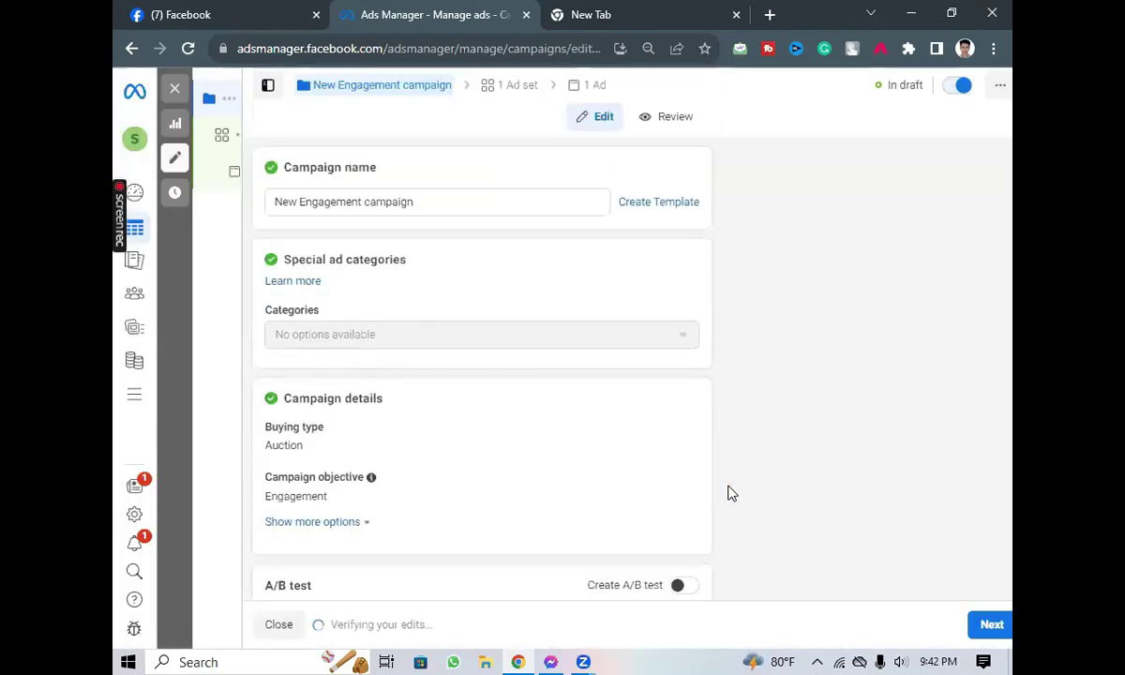
Examine the campaign's name, special ad category choices, campaign details, A/B test and Advantage campaign budget settings.
mouse_move(213, 115)
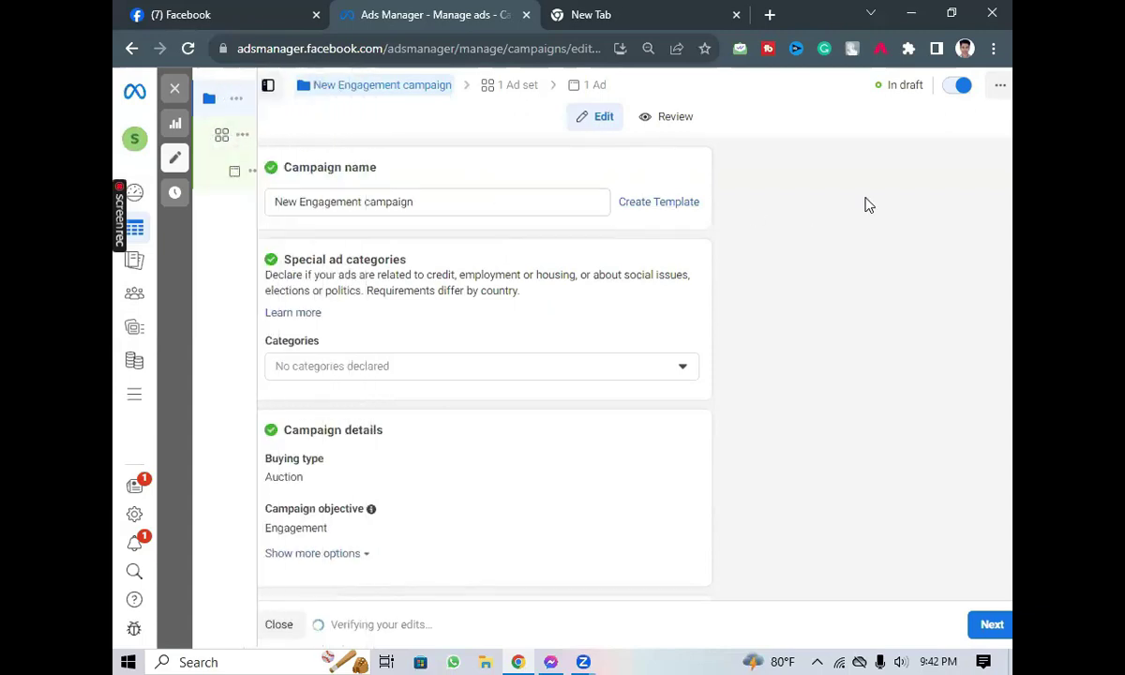
left_click(424, 202)
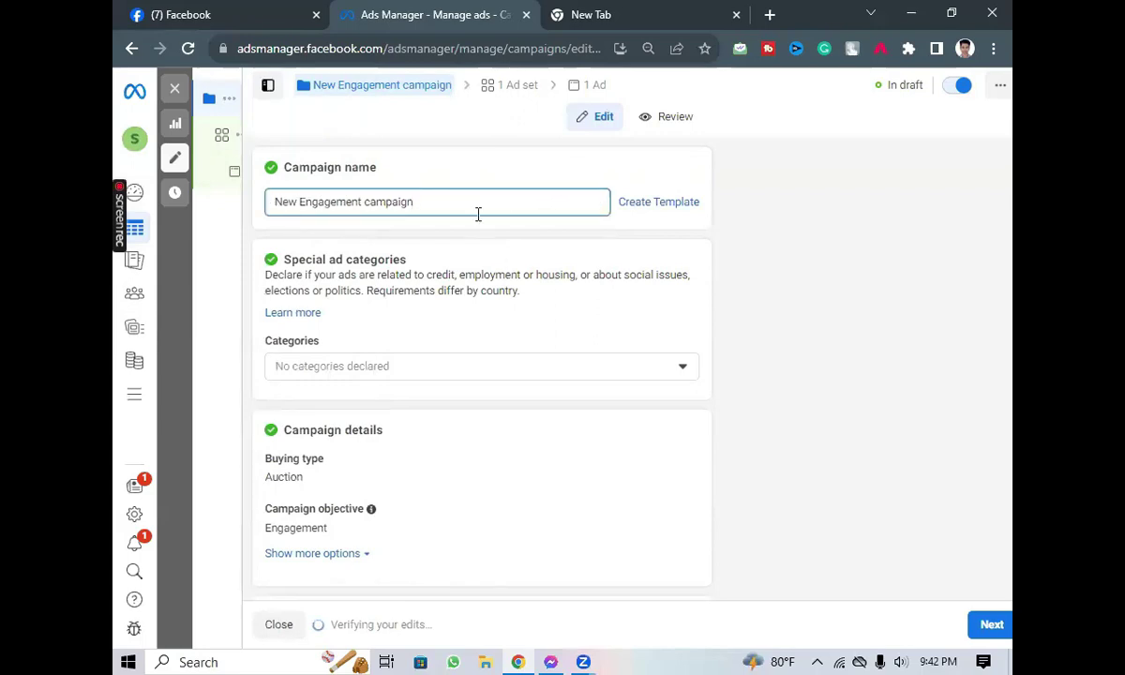
scroll(314, 290, "down", 1)
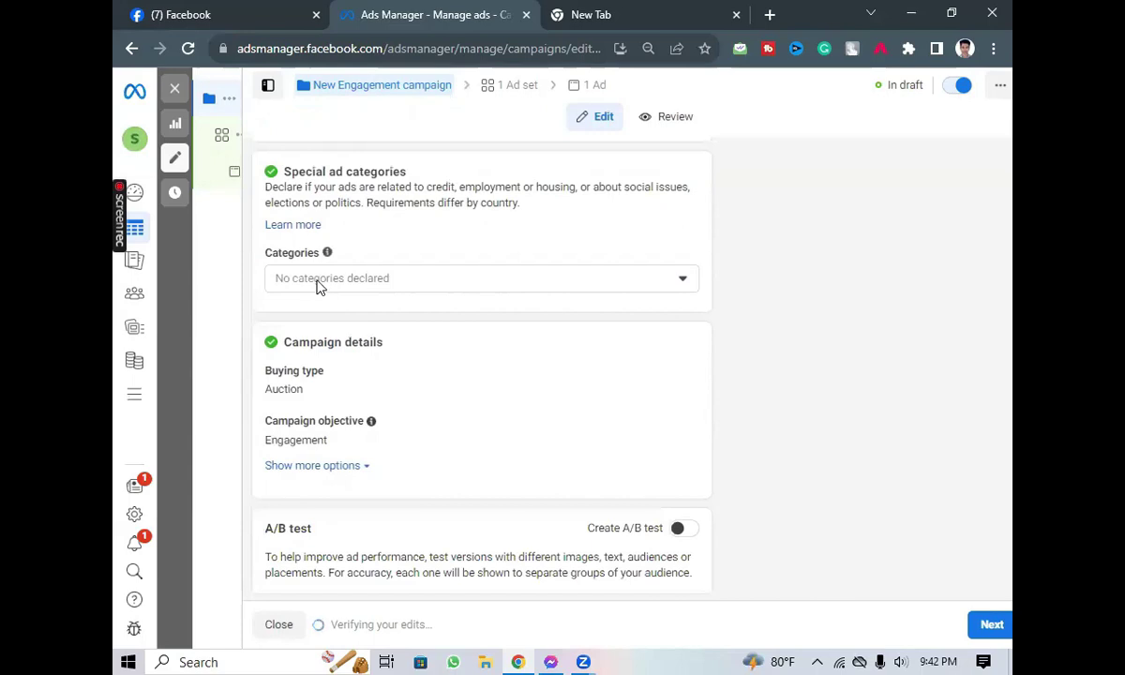
left_click(679, 284)
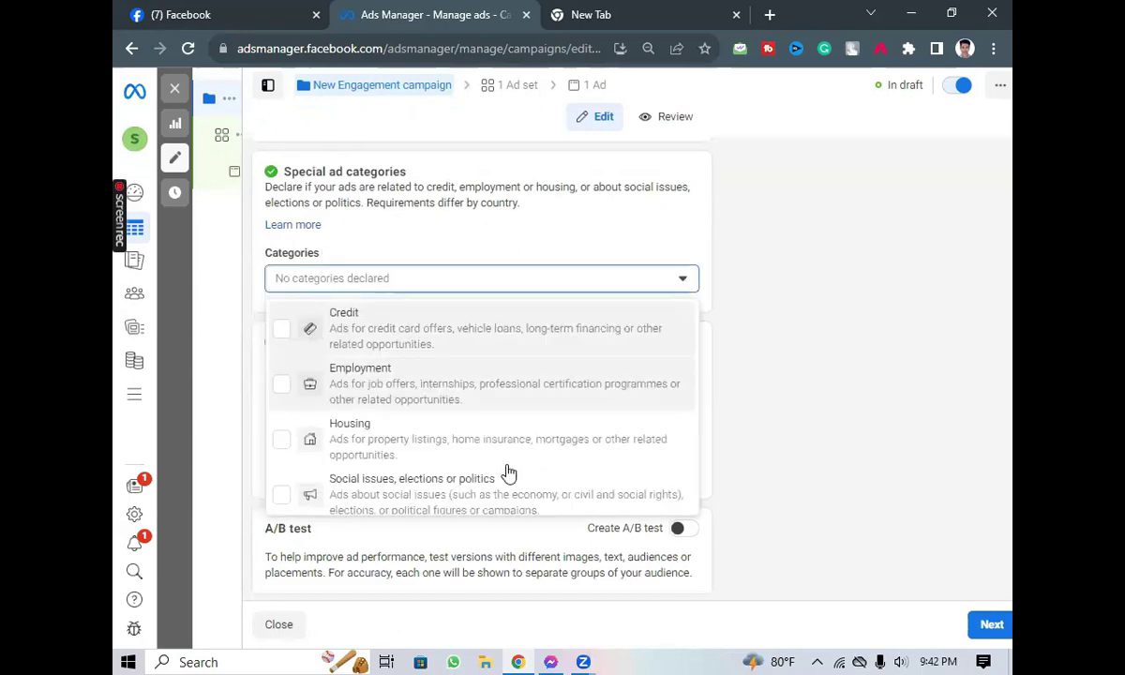
left_click(667, 282)
scroll(532, 324, "down", 1)
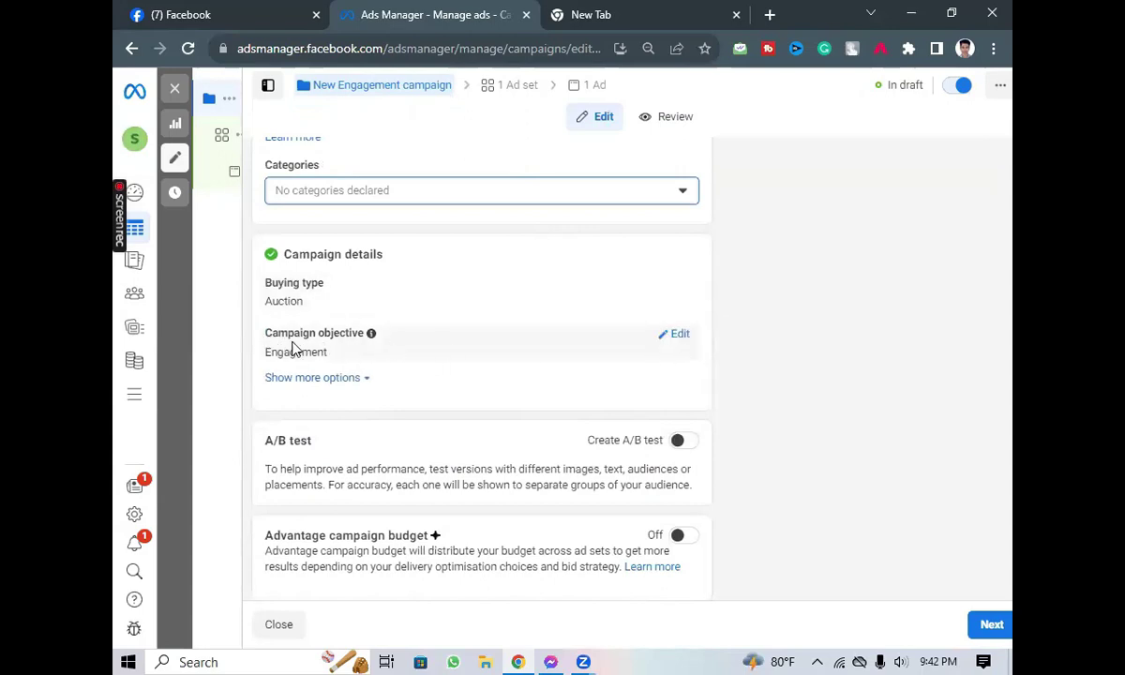
scroll(440, 355, "down", 1)
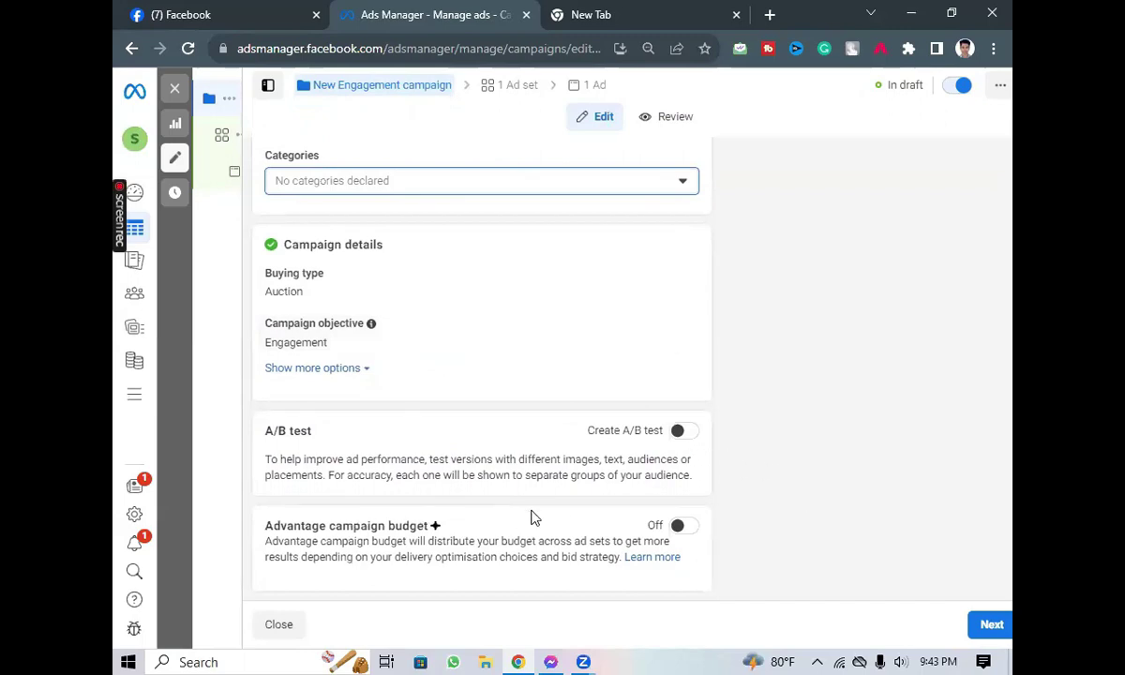
Open the ad set and outline the Messaging apps, Website, Facebook Page and On your ad conversion locations in red on a screen capture.
left_click(229, 145)
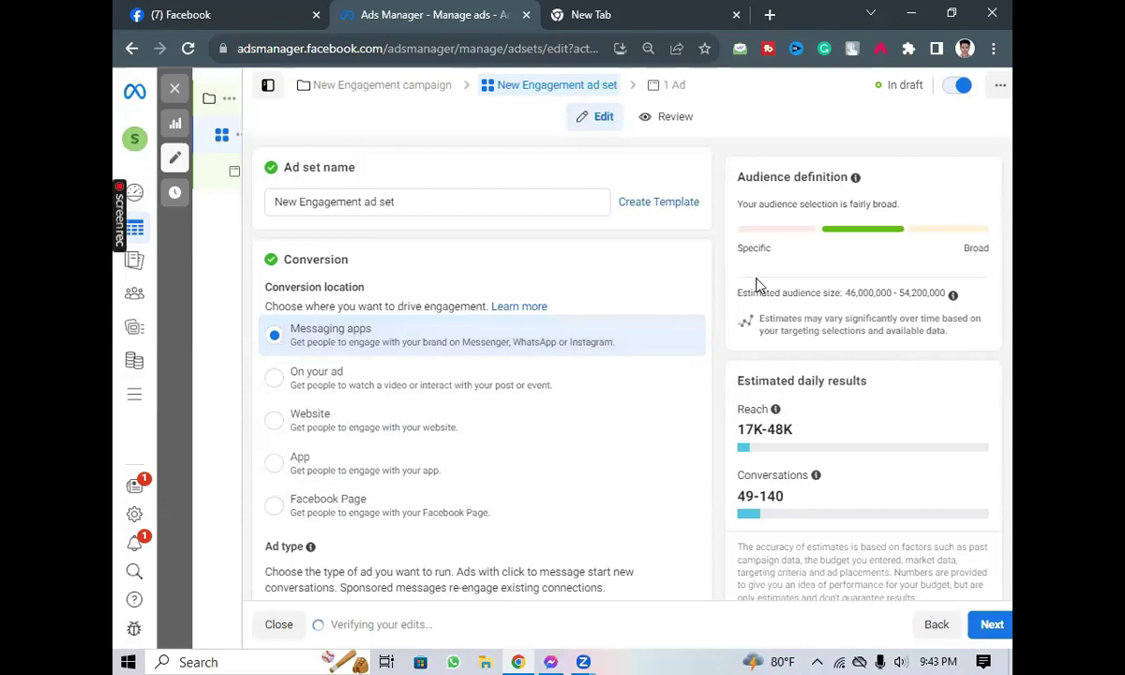
left_click(810, 558)
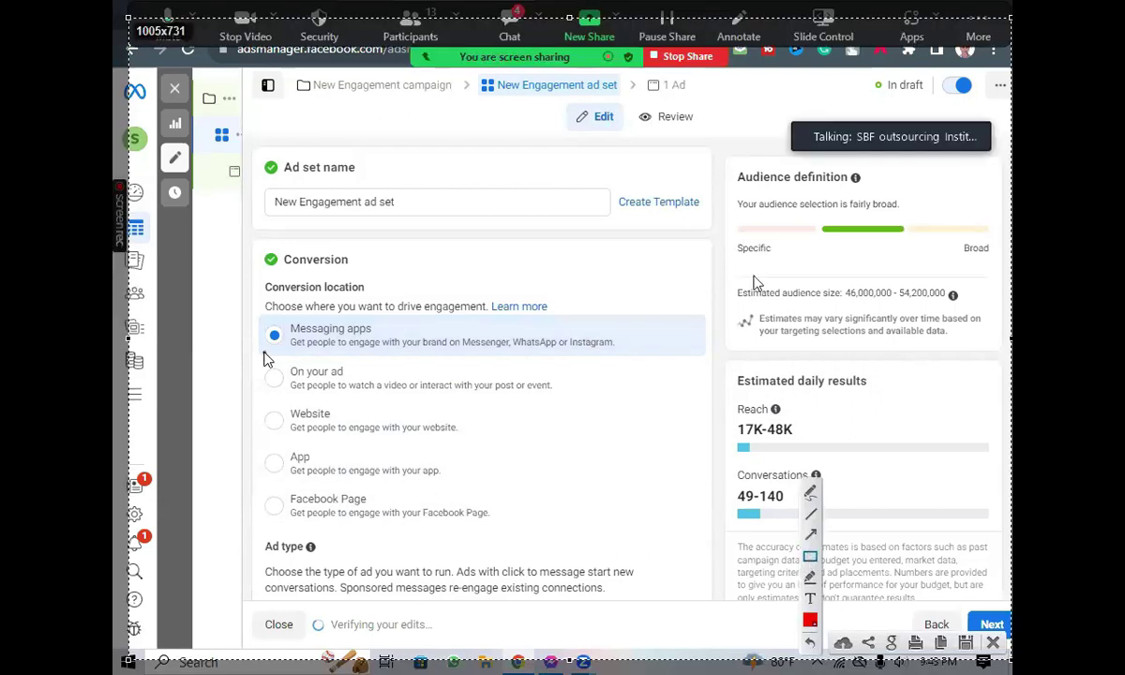
mouse_move(243, 300)
left_mouse_down()
mouse_move(273, 330)
mouse_move(502, 367)
mouse_move(725, 372)
mouse_move(725, 363)
left_mouse_up()
mouse_move(238, 398)
left_mouse_down()
mouse_move(334, 427)
mouse_move(502, 447)
mouse_move(685, 452)
left_mouse_up()
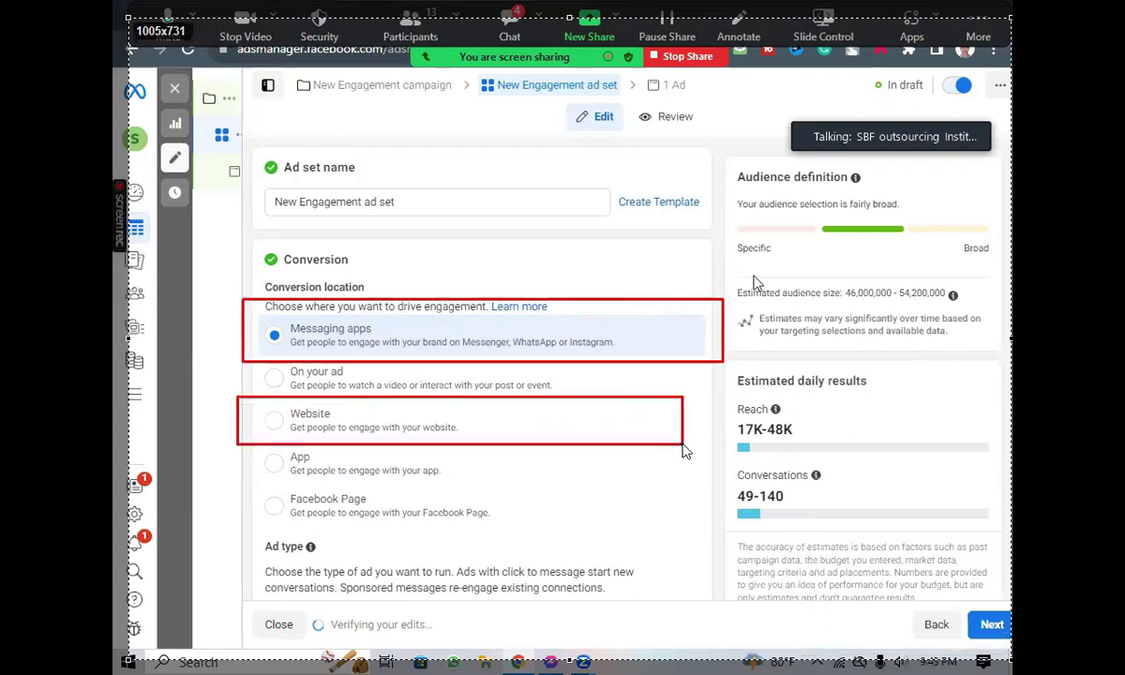
left_click_drag(686, 452, 683, 453)
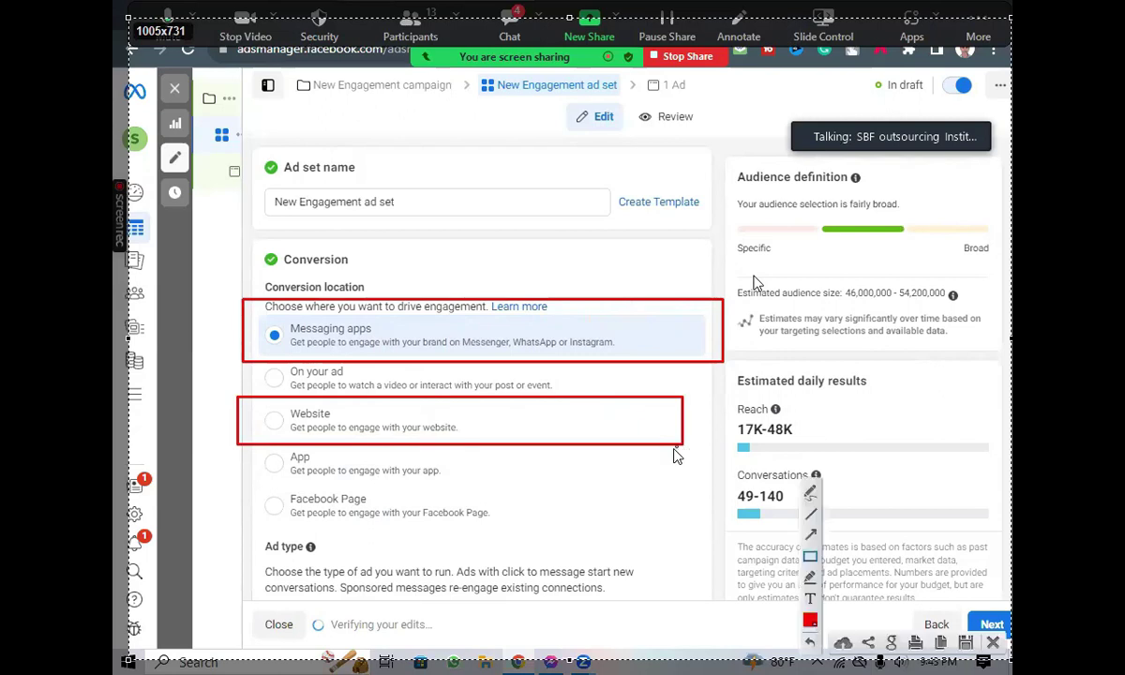
mouse_move(227, 488)
left_mouse_down()
mouse_move(298, 511)
mouse_move(675, 550)
left_mouse_up()
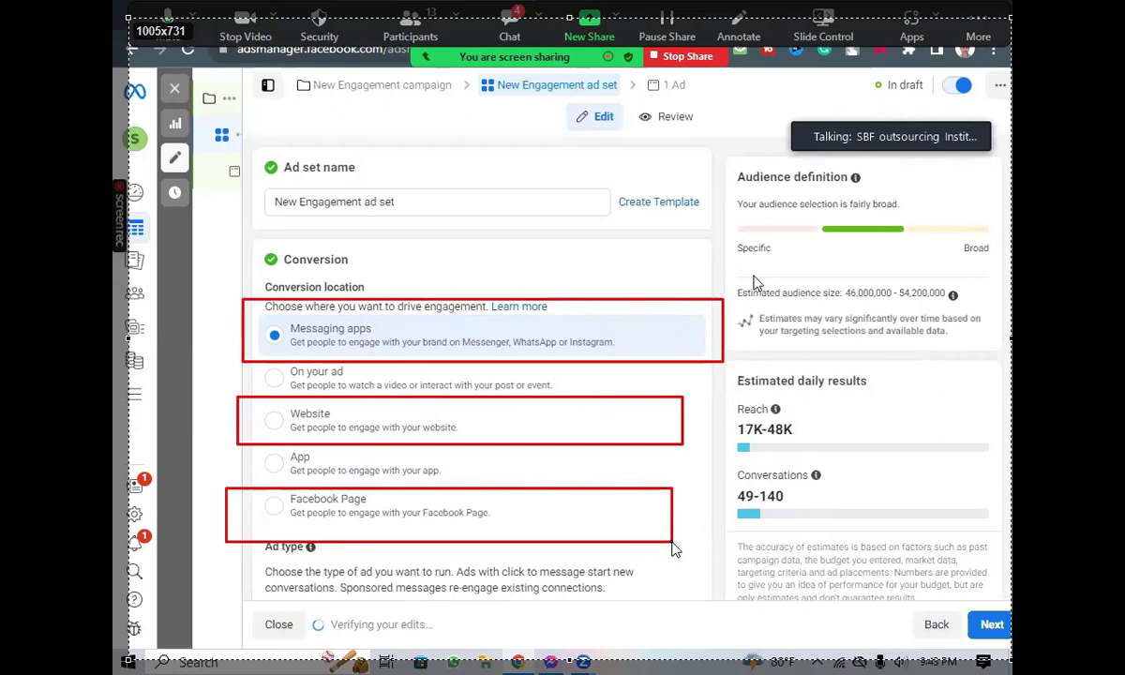
left_click_drag(674, 550, 705, 549)
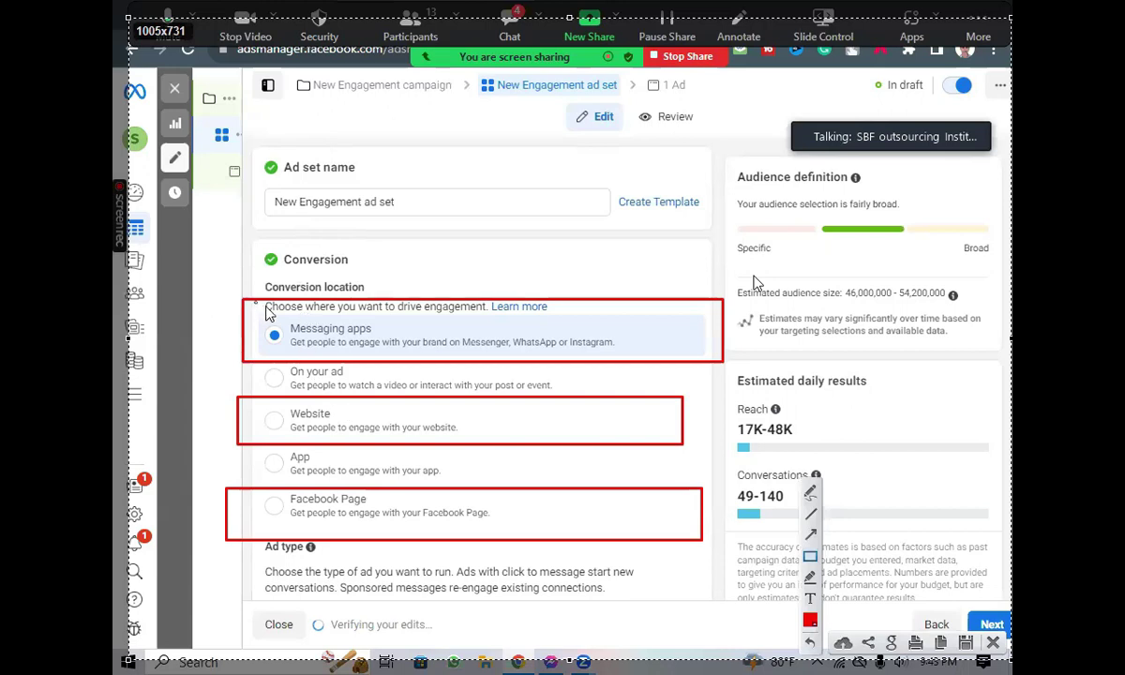
mouse_move(228, 359)
left_mouse_down()
mouse_move(773, 405)
mouse_move(693, 392)
mouse_move(756, 398)
left_mouse_up()
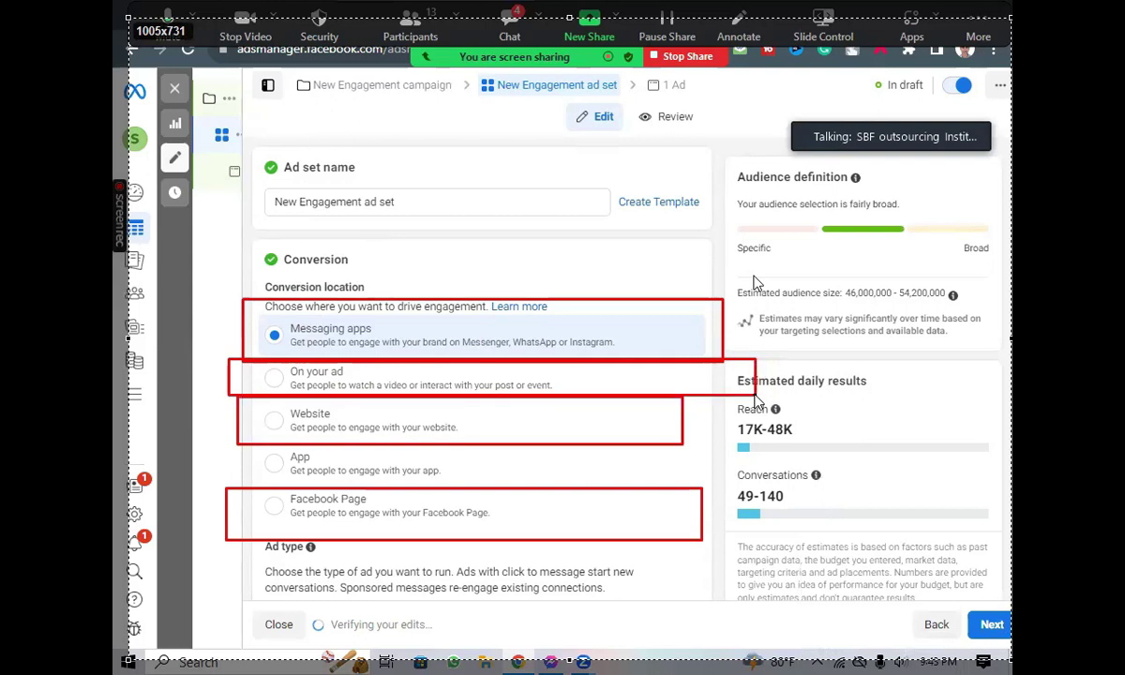
Outline the Facebook Page, Website and App conversion locations in red on the screen capture, then discard the capture.
mouse_move(203, 475)
left_mouse_down()
mouse_move(582, 558)
mouse_move(712, 541)
left_mouse_up()
left_click_drag(228, 398, 686, 443)
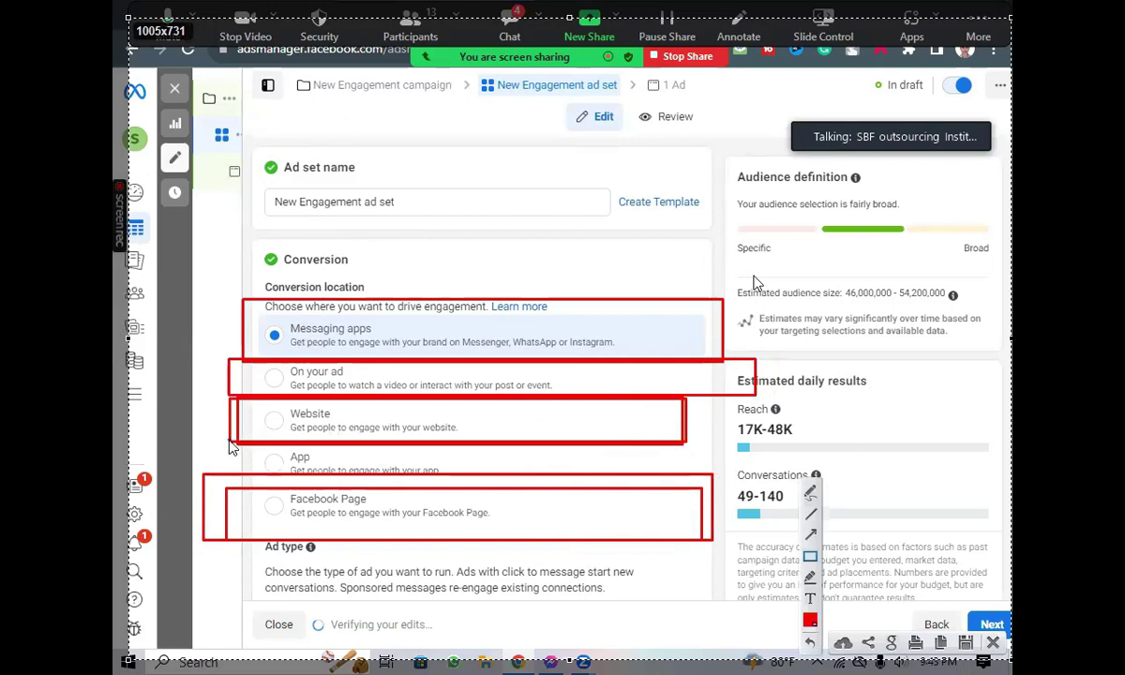
mouse_move(215, 433)
left_mouse_down()
mouse_move(462, 479)
mouse_move(683, 454)
mouse_move(722, 481)
left_mouse_up()
right_click(612, 437)
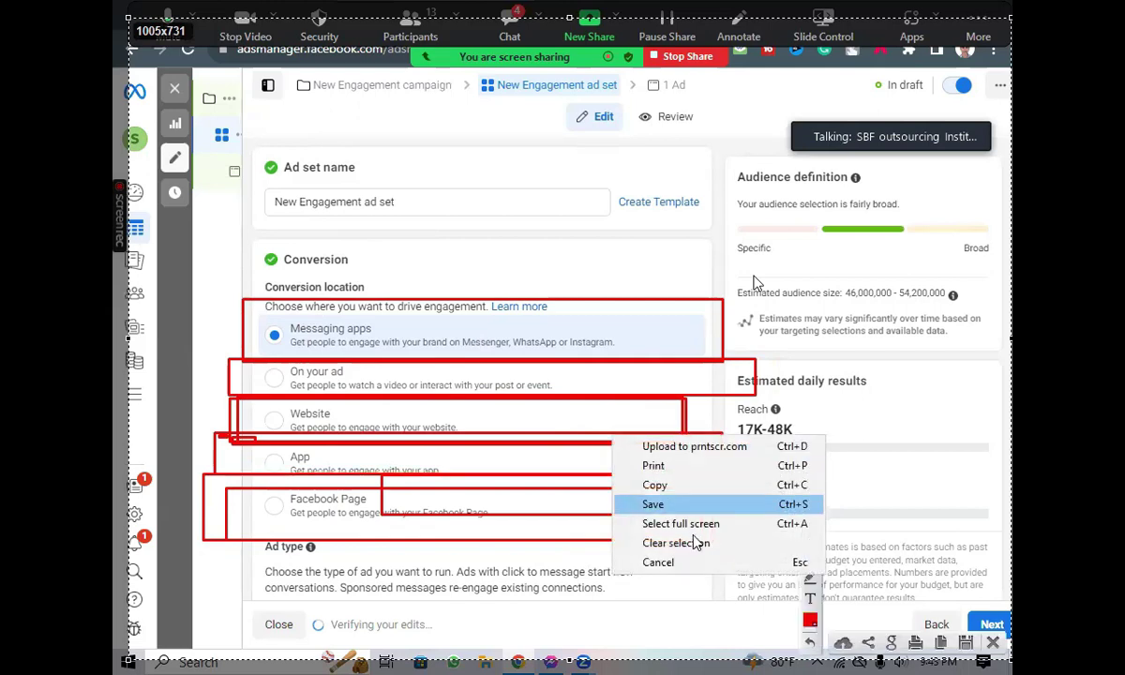
left_click(712, 564)
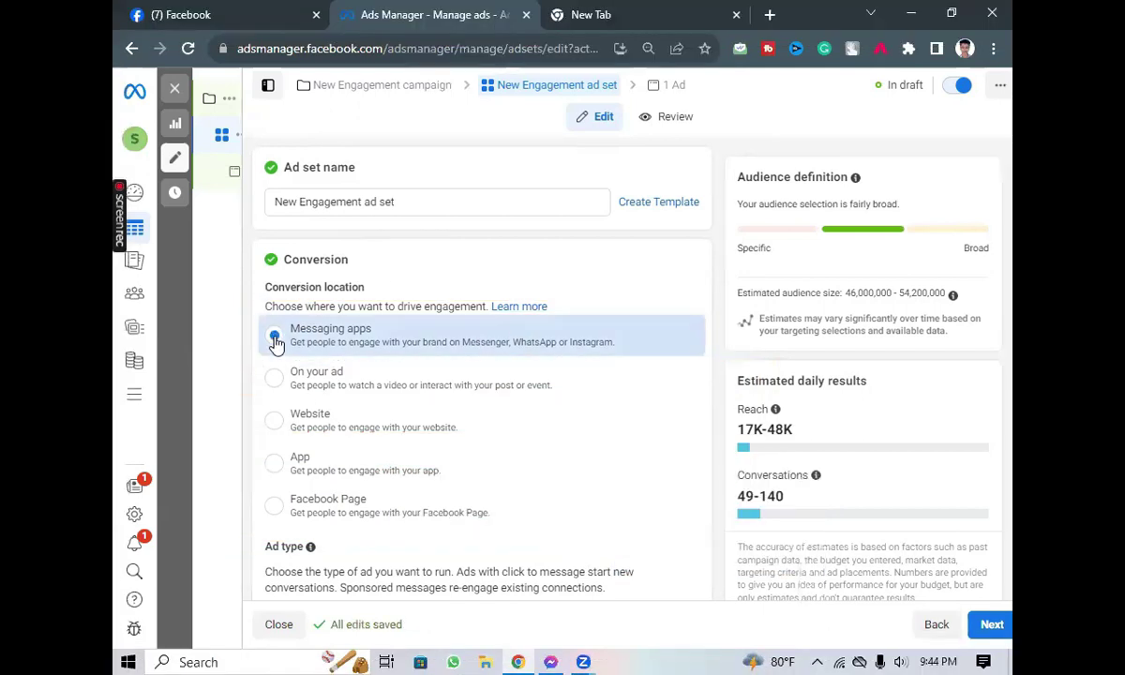
Set the ad set's conversion location to Facebook Page and review its performance goal and selected Page.
left_click(321, 511)
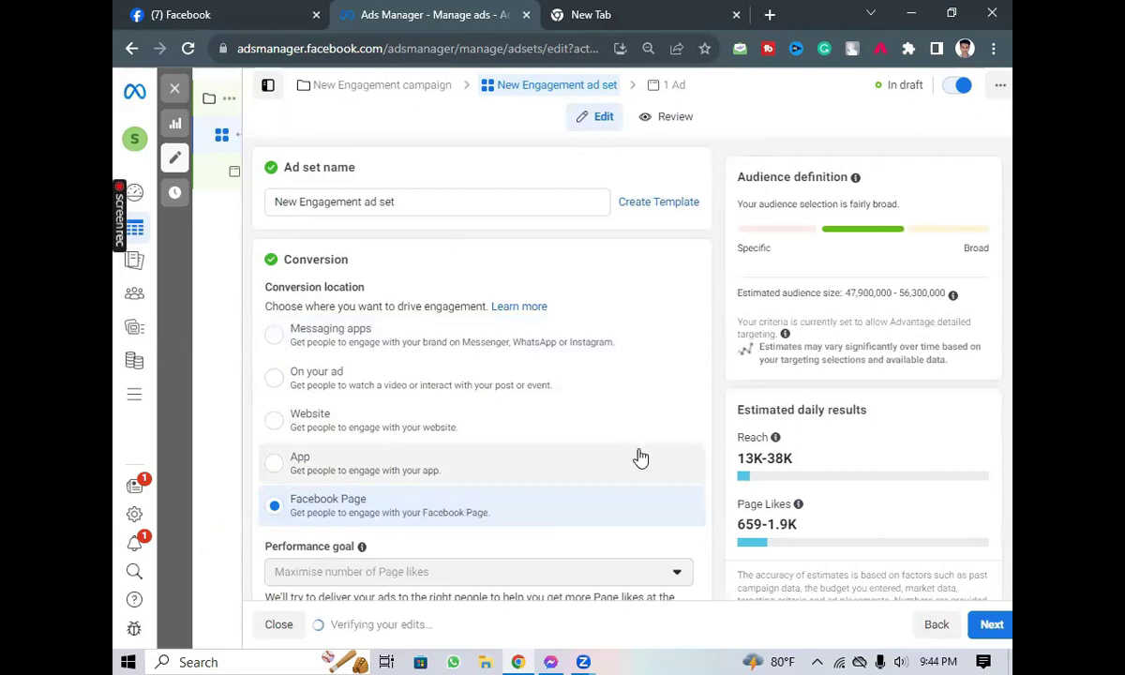
scroll(542, 294, "down", 1)
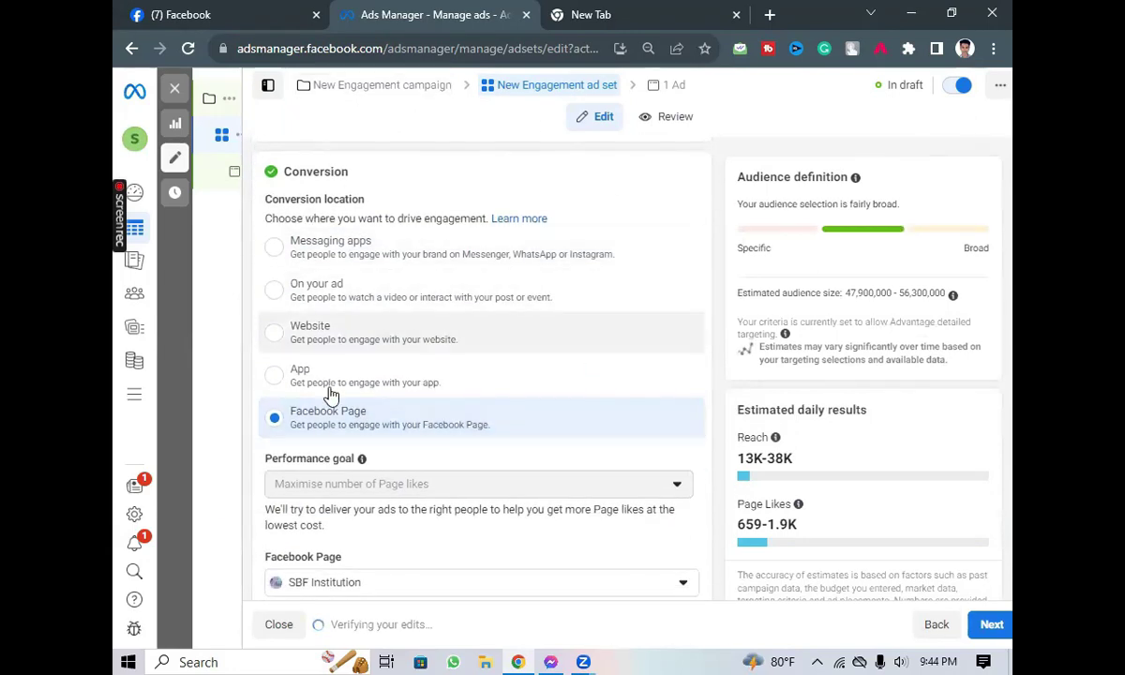
scroll(638, 402, "down", 1)
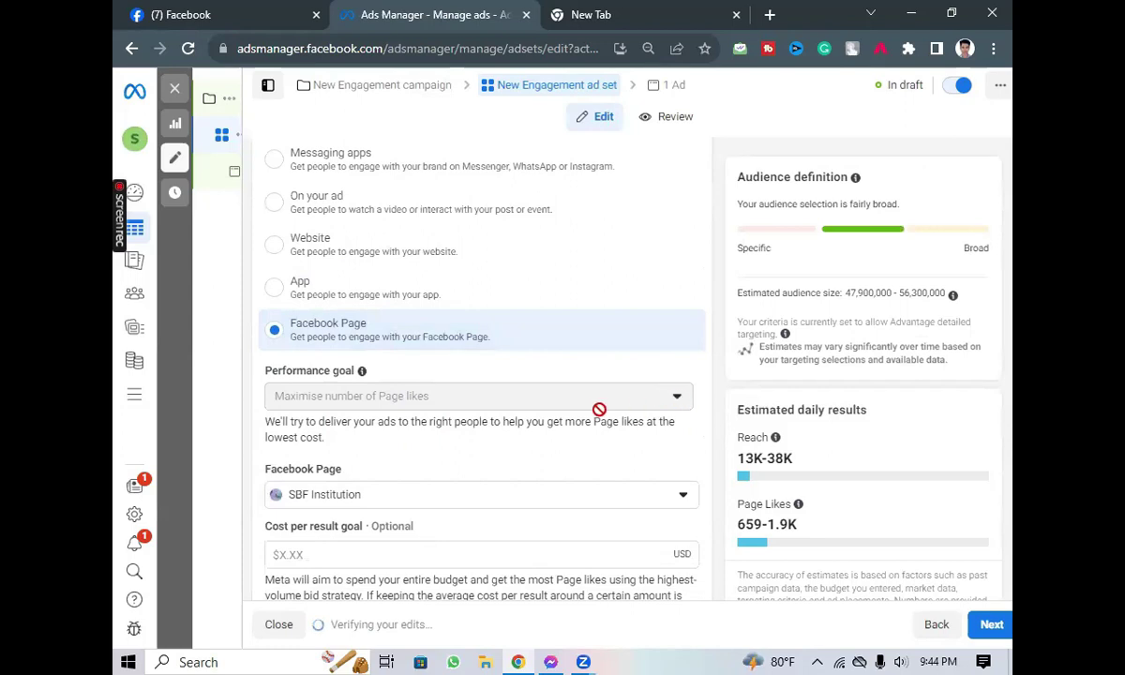
scroll(579, 447, "down", 1)
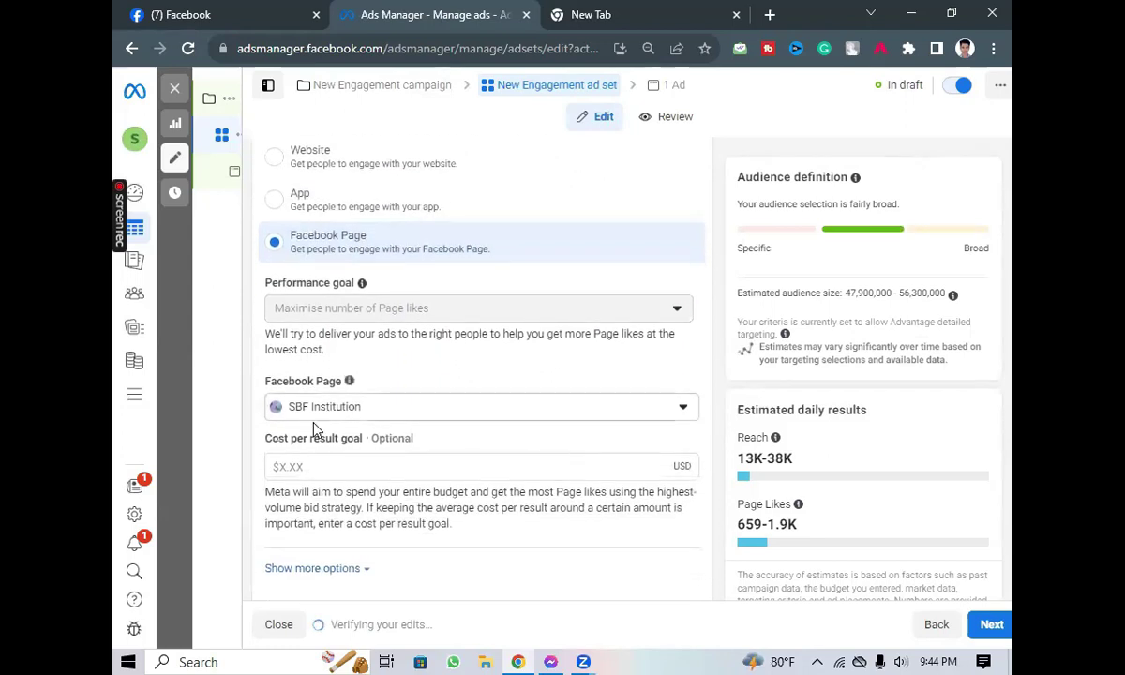
Examine the optional cost per result goal and expand the extra conversion options for charging and delivery type.
left_click(396, 439)
scroll(395, 438, "down", 1)
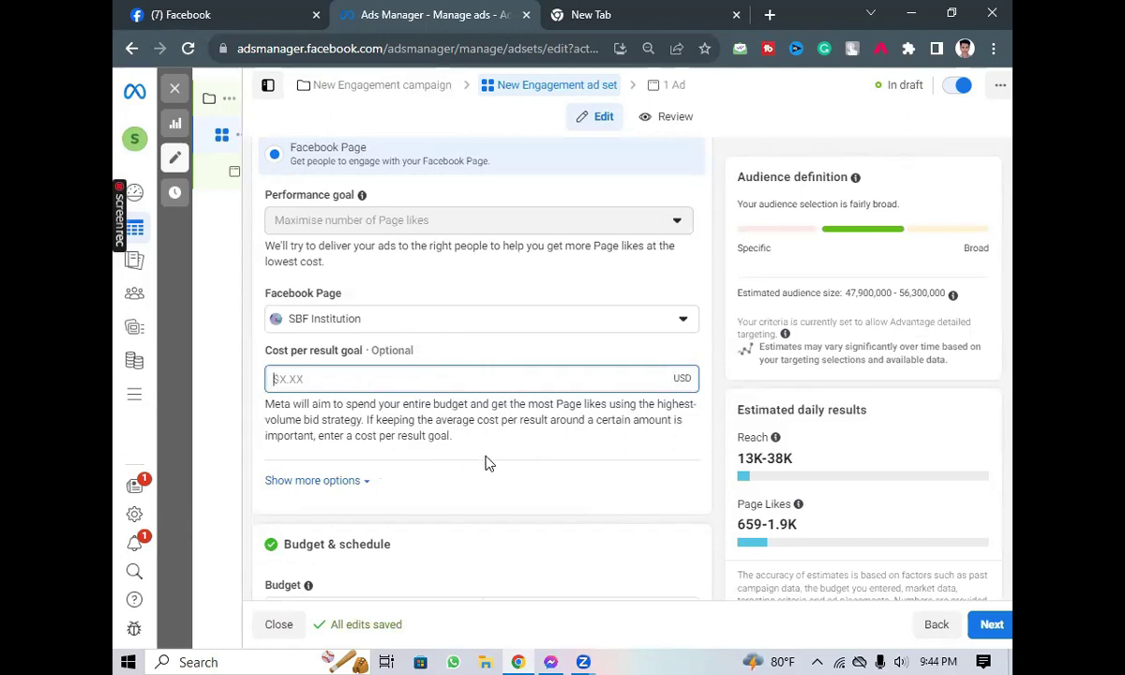
left_click(500, 422)
scroll(422, 403, "down", 1)
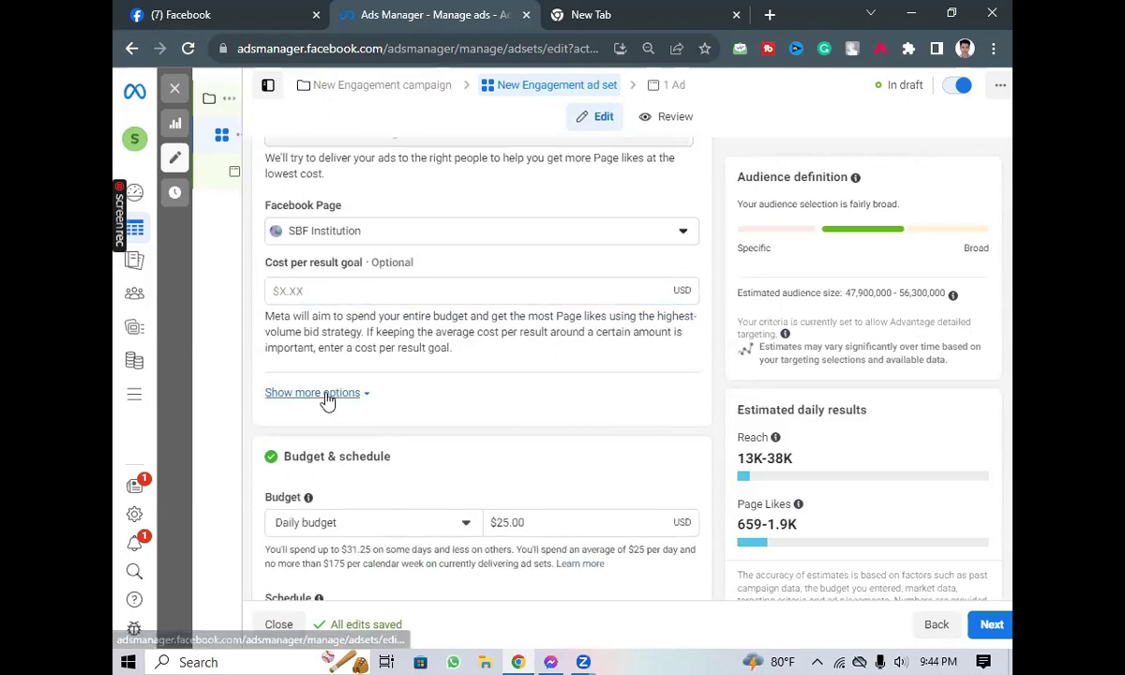
left_click(324, 394)
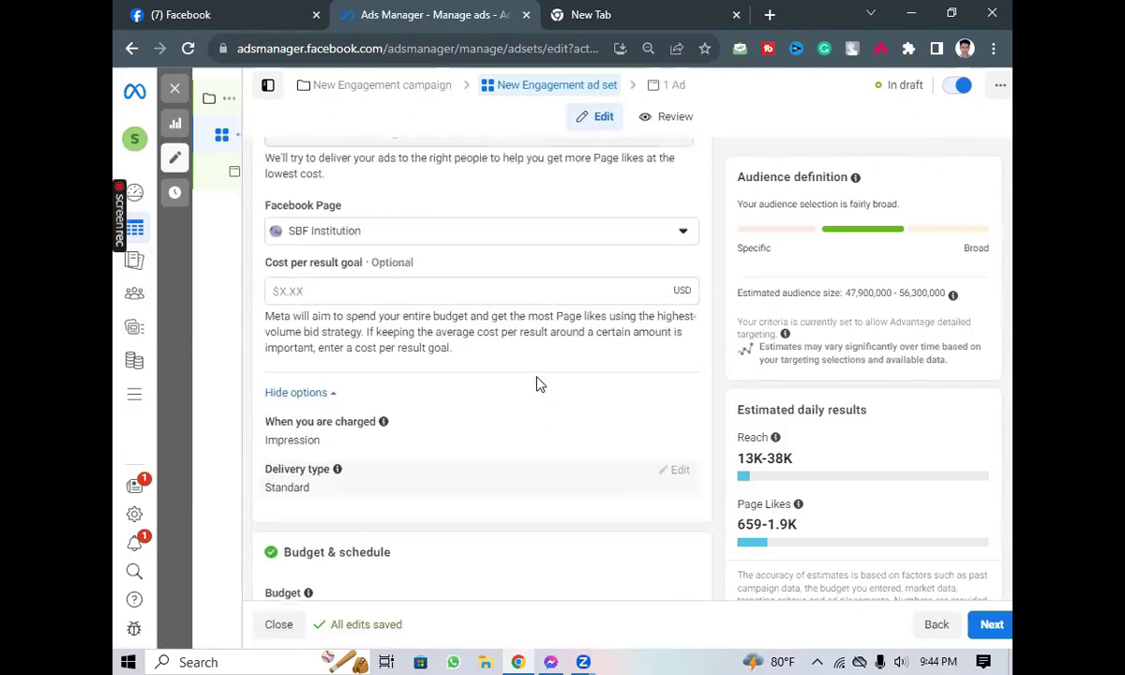
left_click(332, 289)
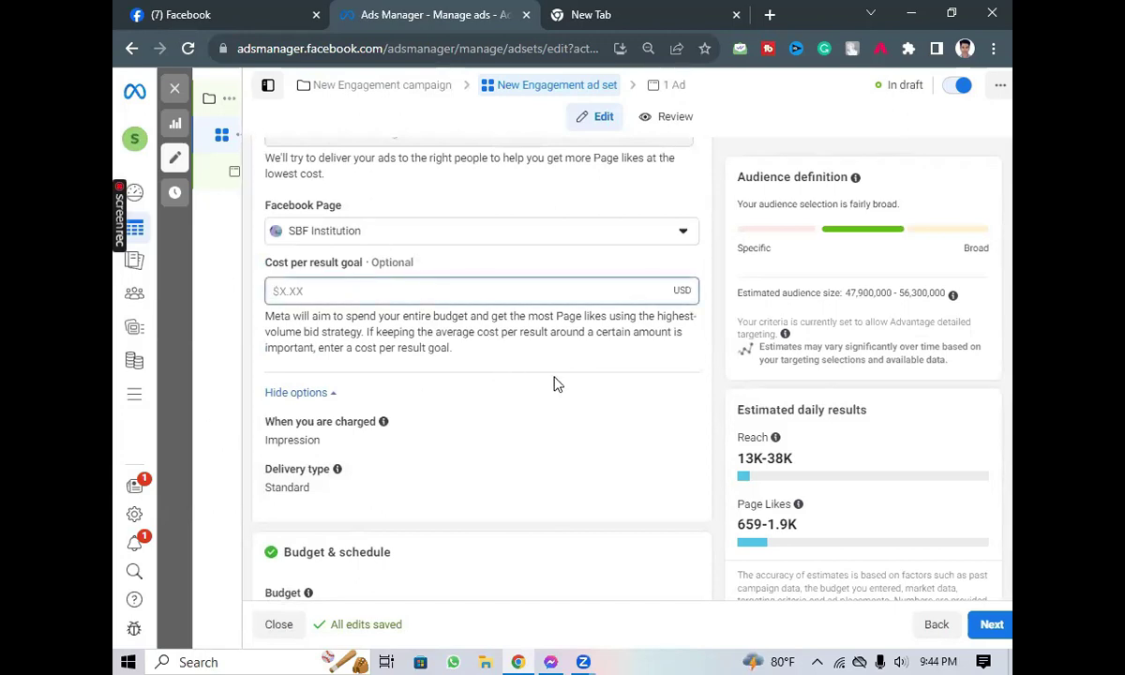
Keep the ad set on a daily budget and set the amount to $15.00.
scroll(554, 385, "down", 1)
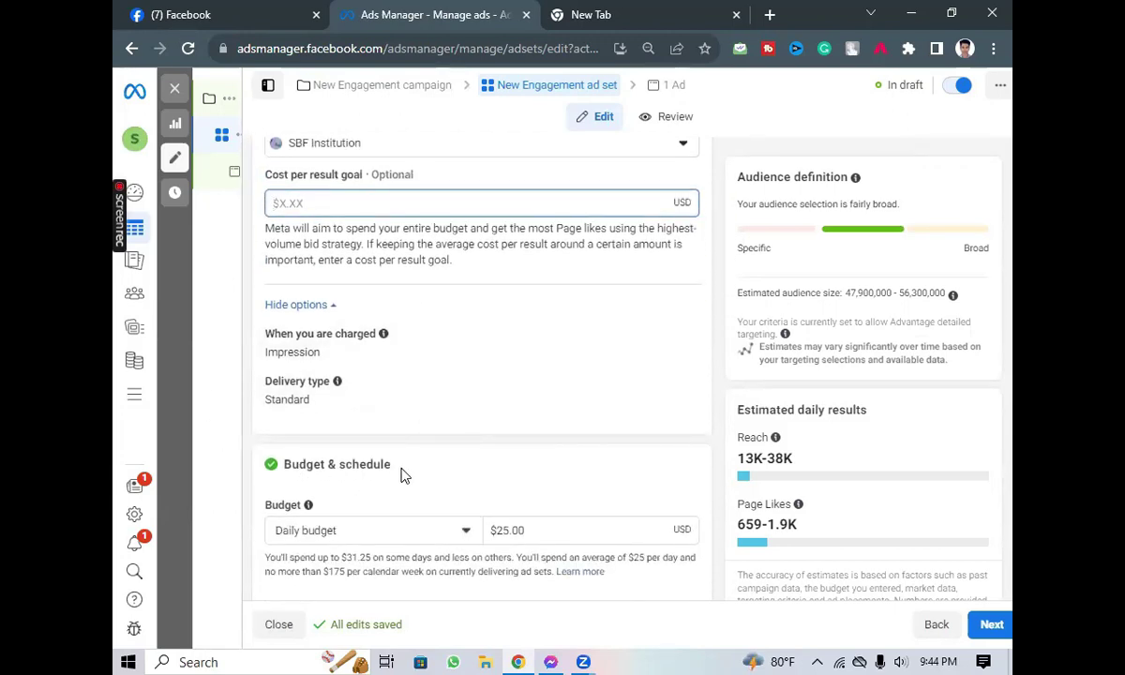
scroll(383, 459, "down", 2)
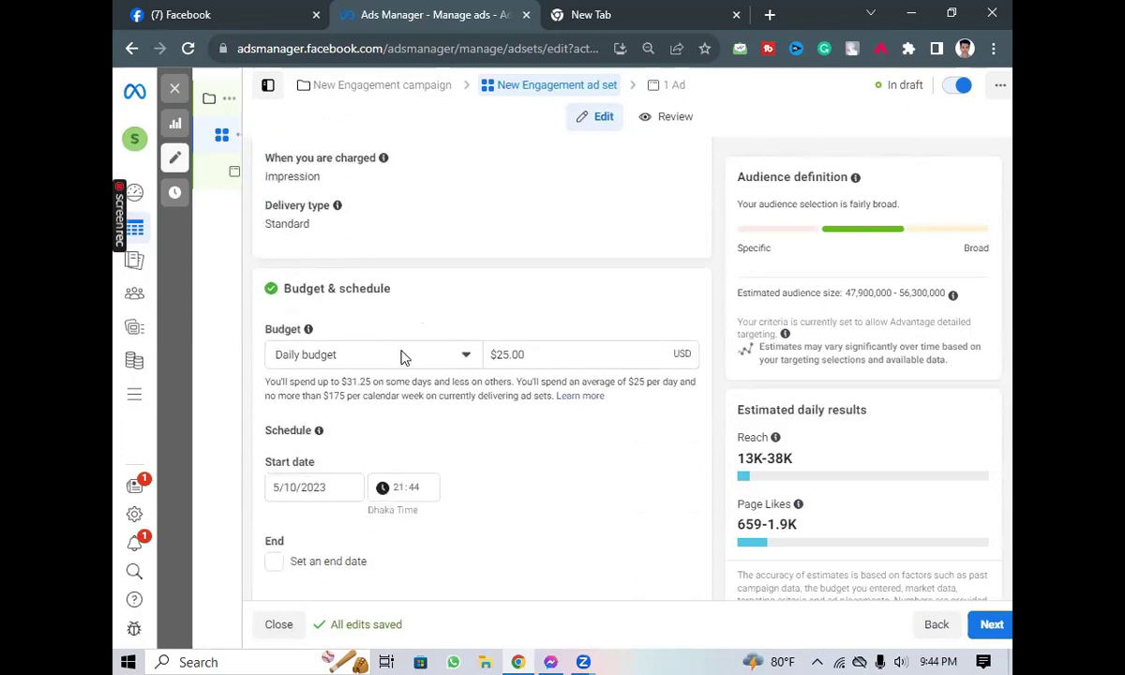
left_click(401, 356)
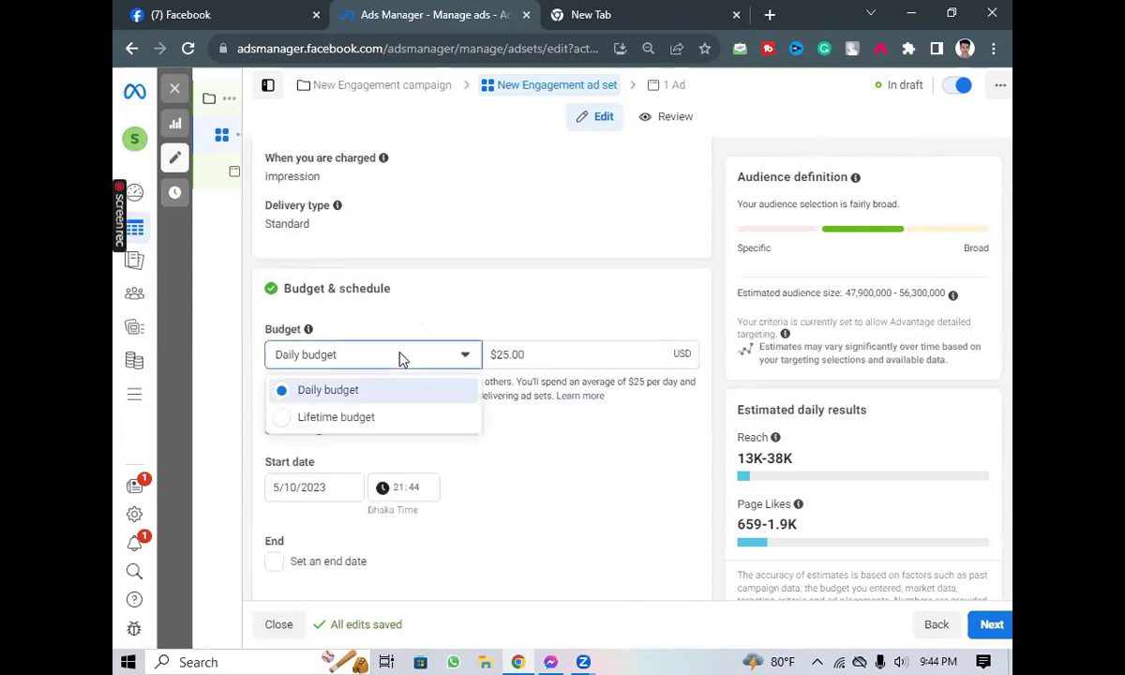
left_click(373, 392)
double_click(500, 357)
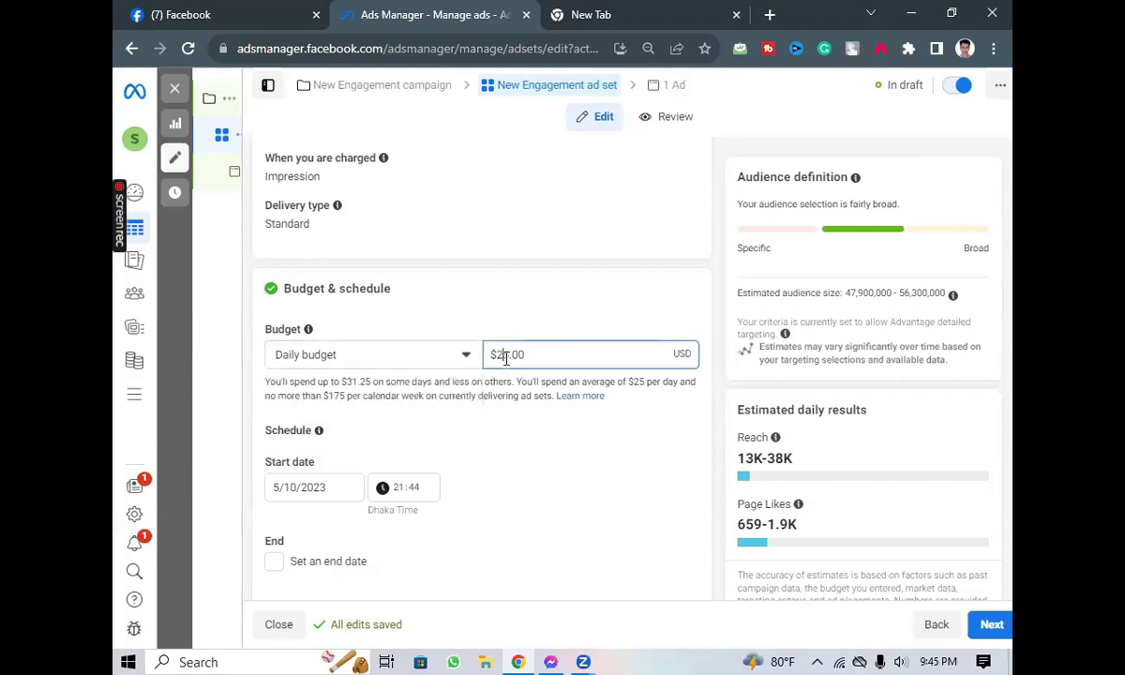
left_click(509, 356)
type("14")
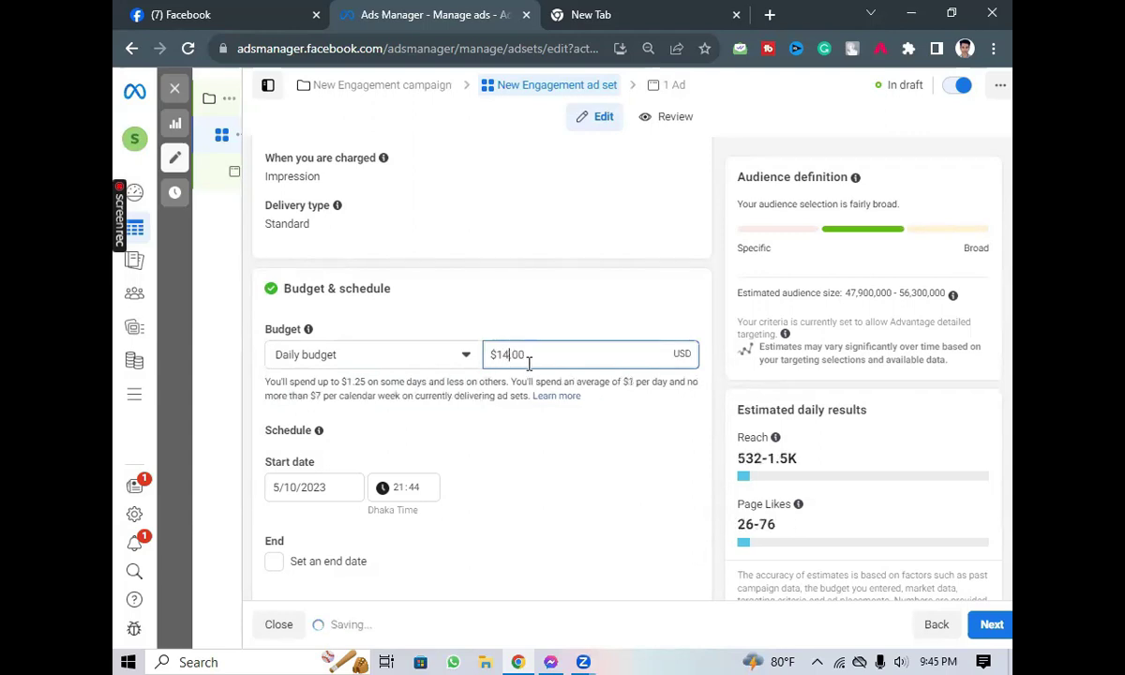
type("5")
left_click(527, 455)
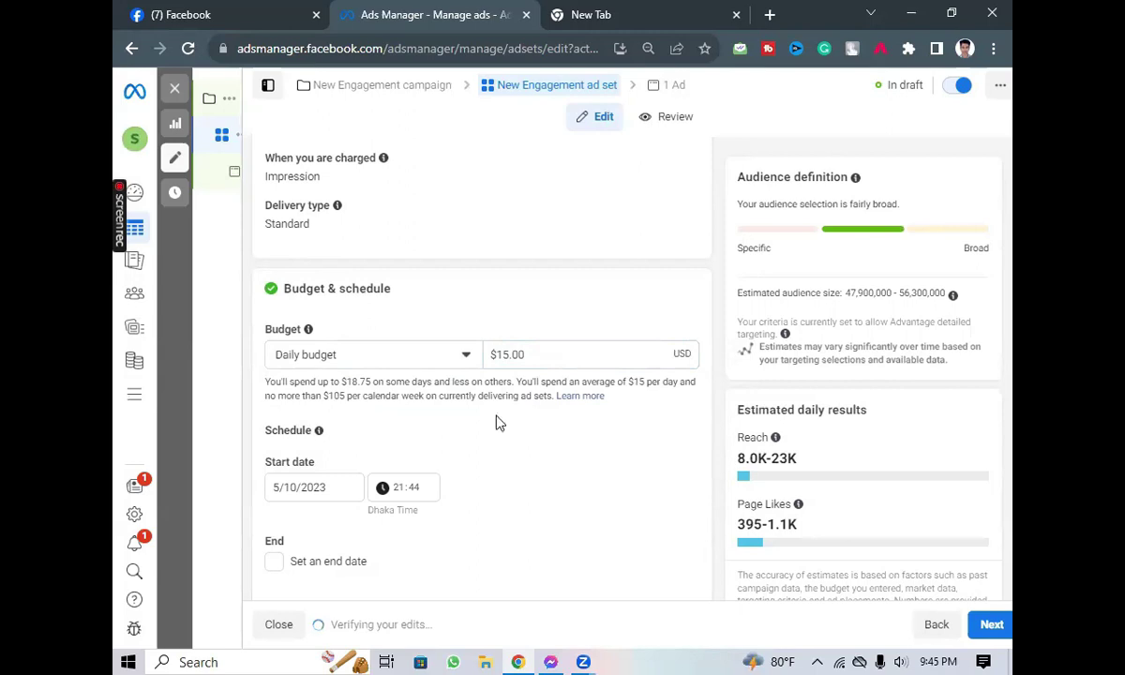
Schedule the ad set to start on 6/10/2023 and enable an end date of 13/10/2023.
scroll(562, 426, "down", 1)
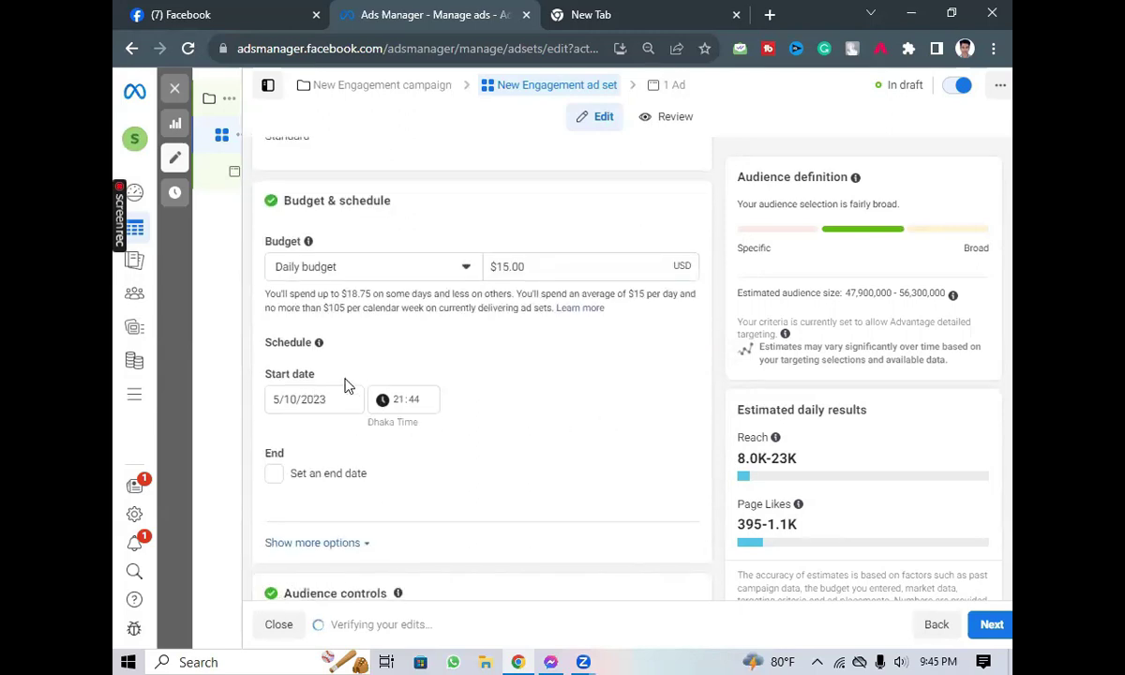
left_click(297, 402)
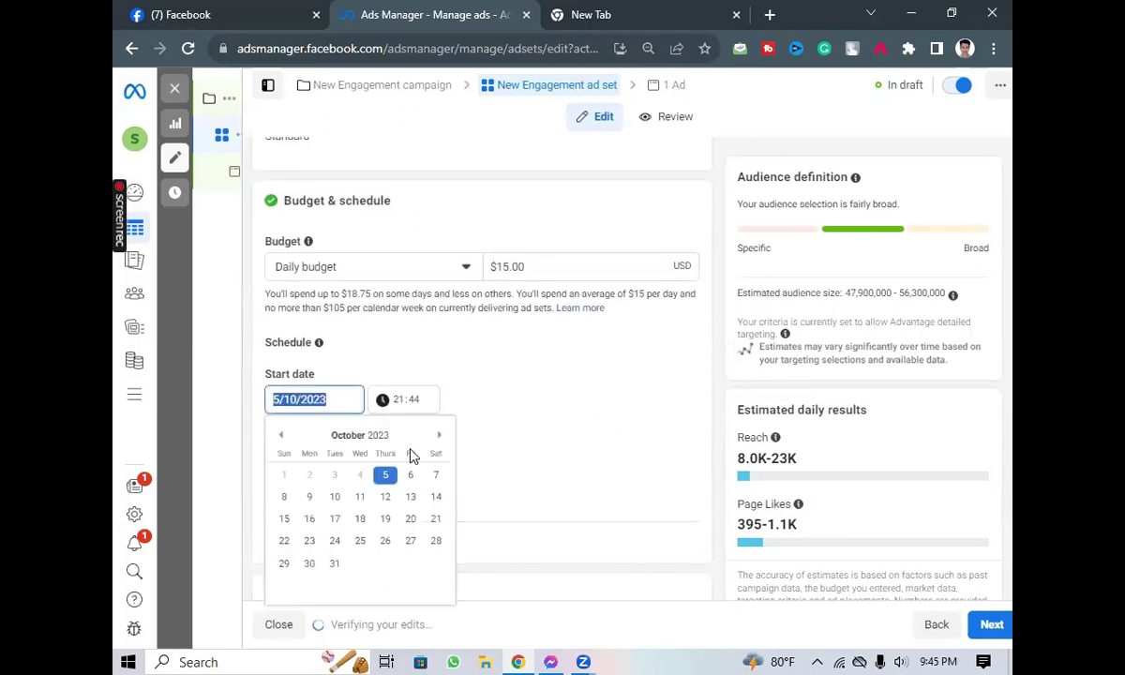
left_click(411, 475)
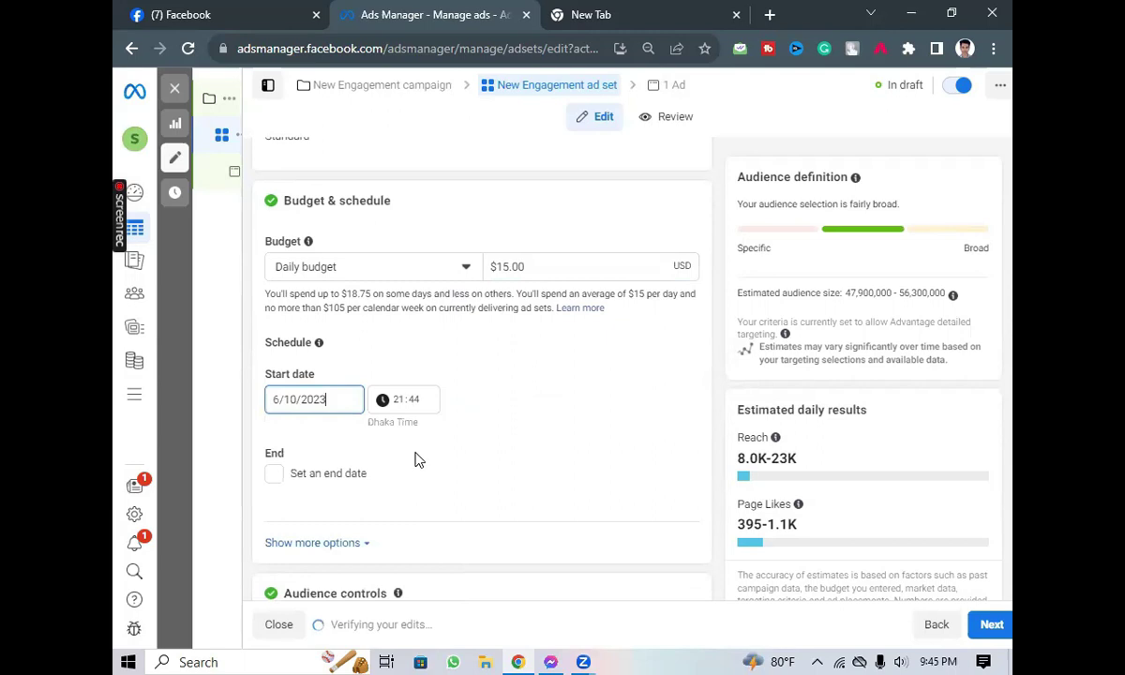
left_click(275, 476)
left_click(329, 511)
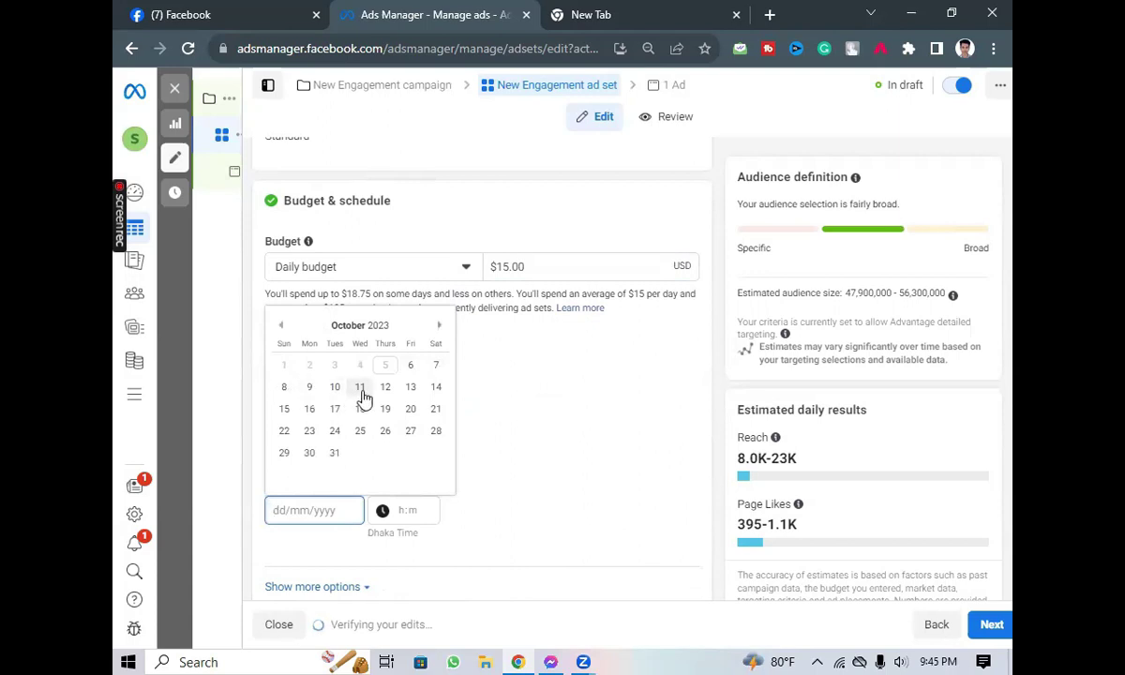
left_click(407, 390)
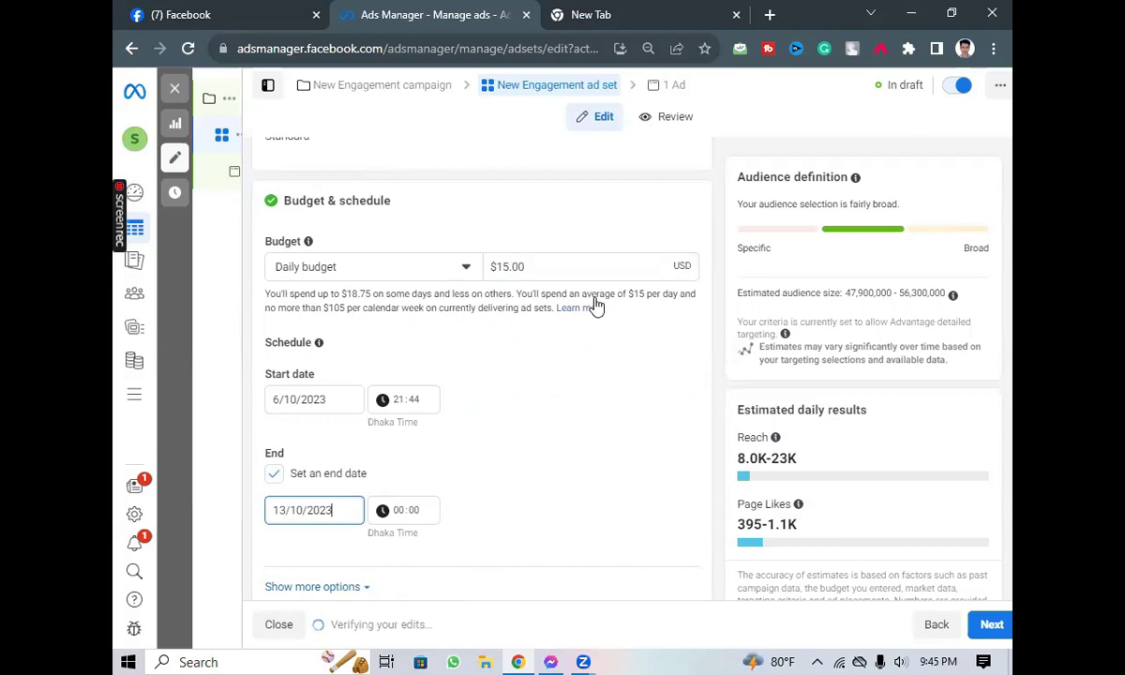
Set the schedule's start time to 08:44 and its end time to 08:00.
left_click(397, 401)
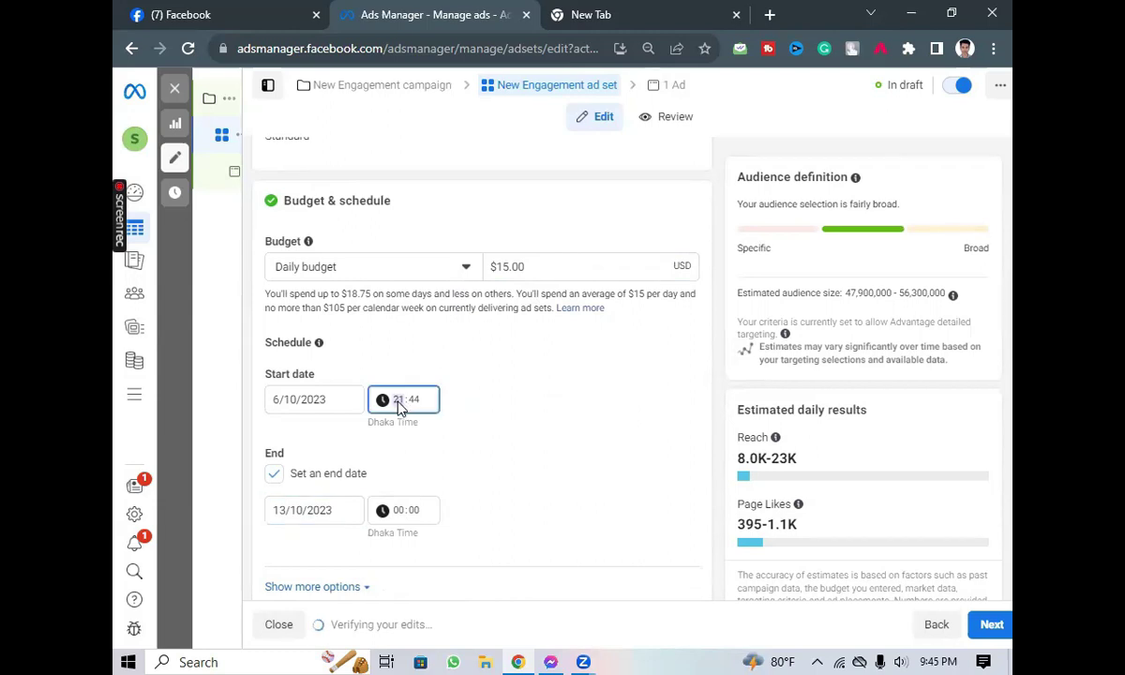
left_click(476, 421)
left_click(401, 511)
double_click(542, 490)
left_click(591, 484)
scroll(698, 465, "up", 1)
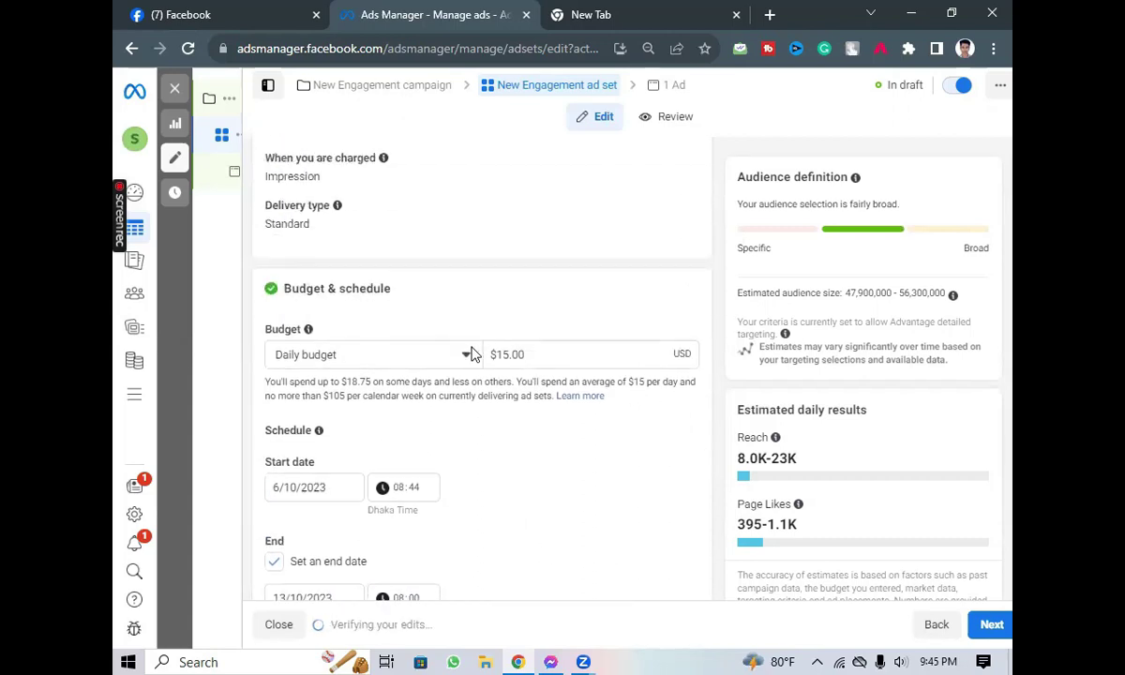
Edit the audience locations to remove Bangladesh, and activate the location search for a new entry.
scroll(610, 439, "down", 3)
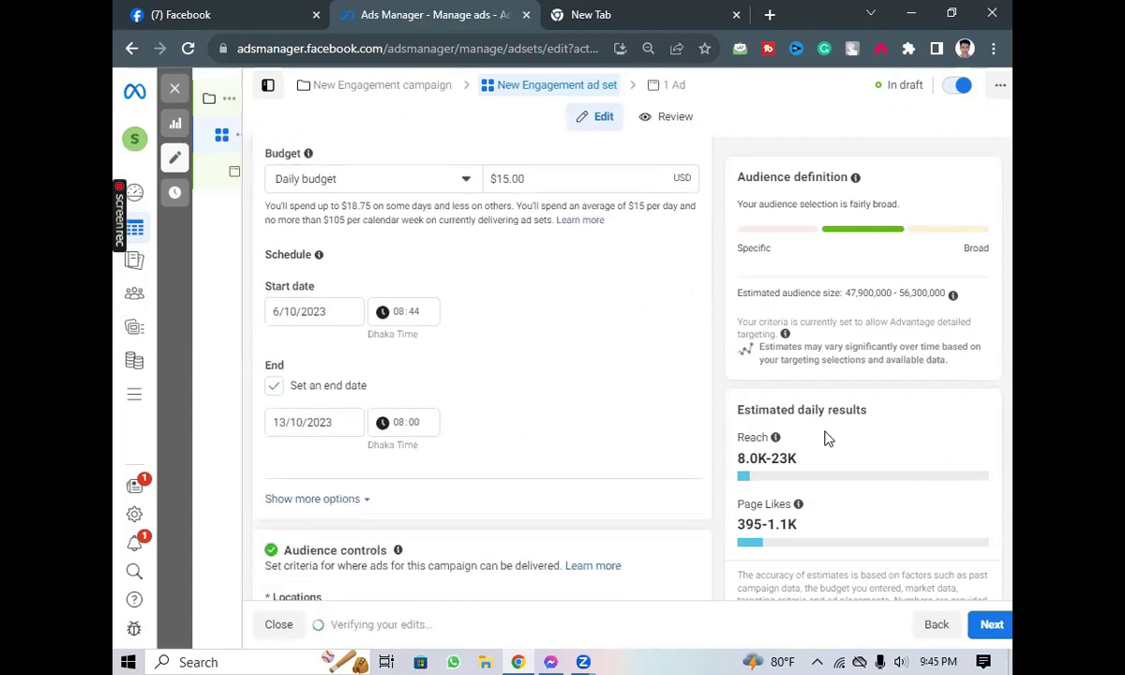
scroll(795, 450, "down", 2)
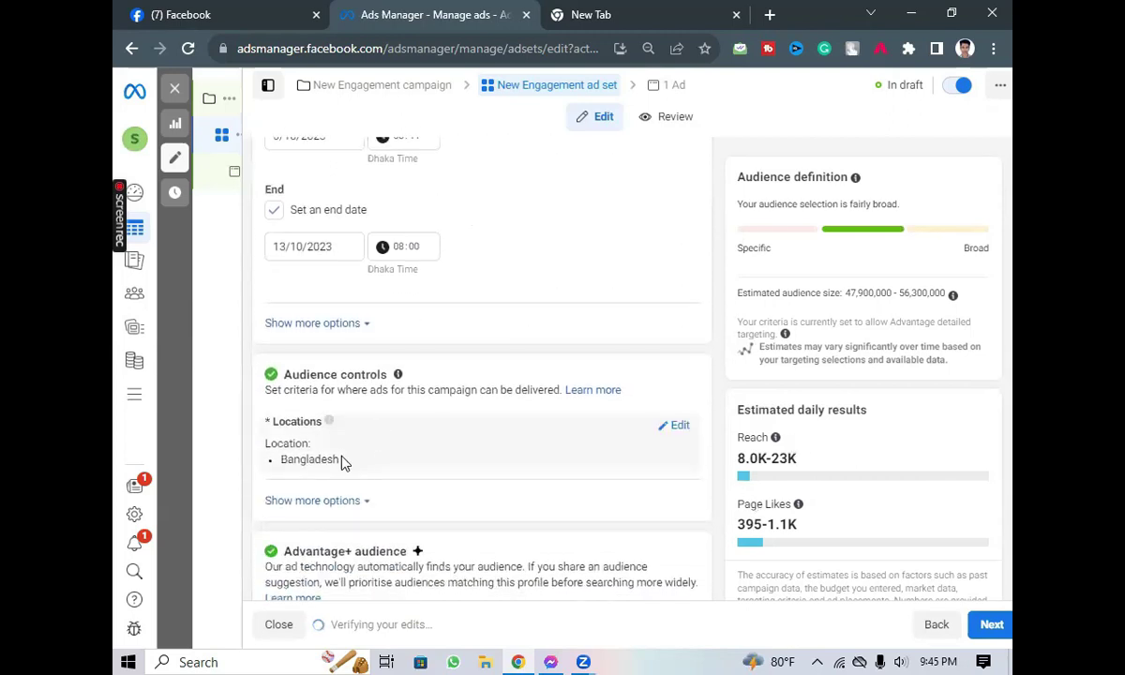
left_click(665, 431)
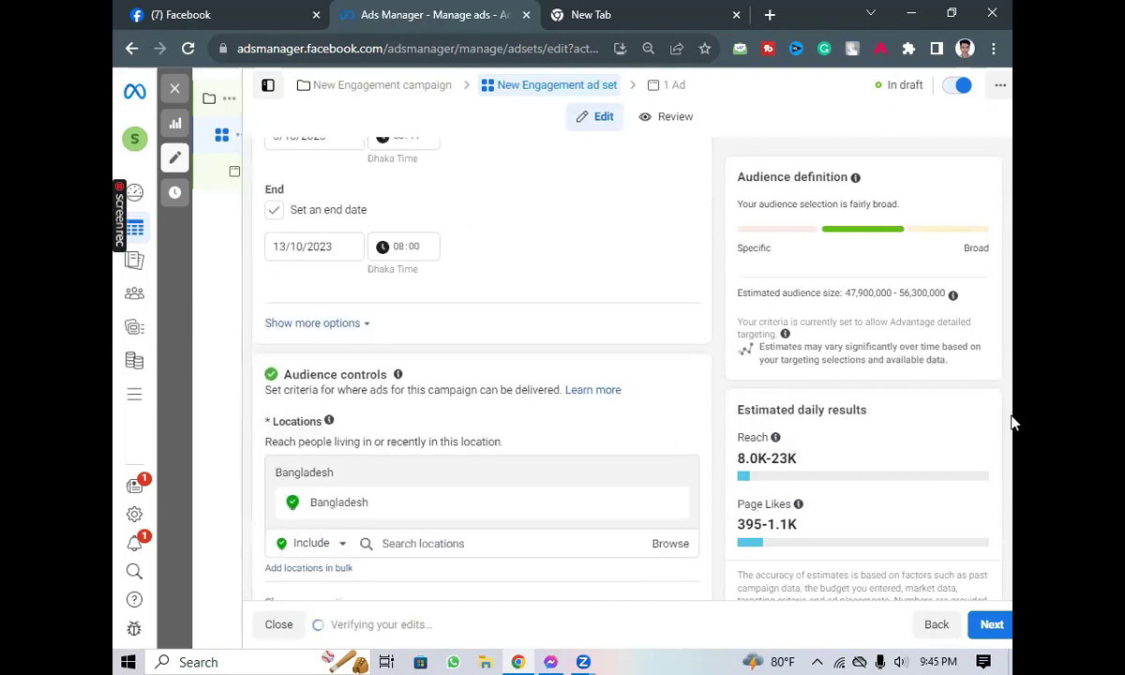
scroll(266, 507, "down", 1)
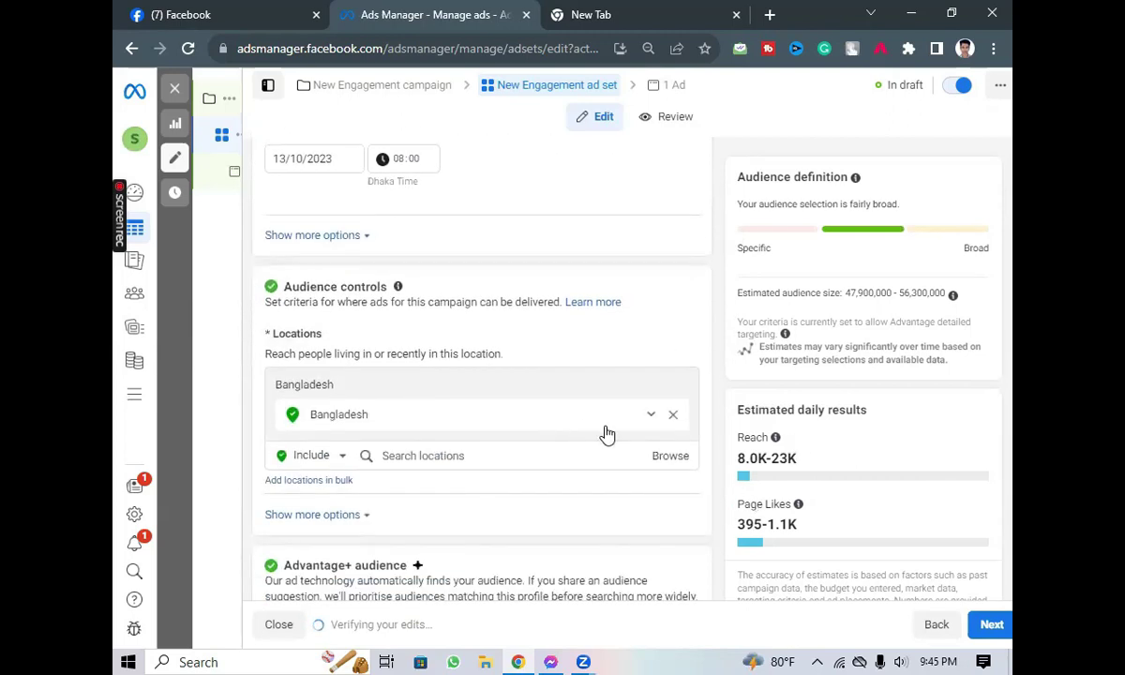
left_click(672, 418)
left_click(407, 434)
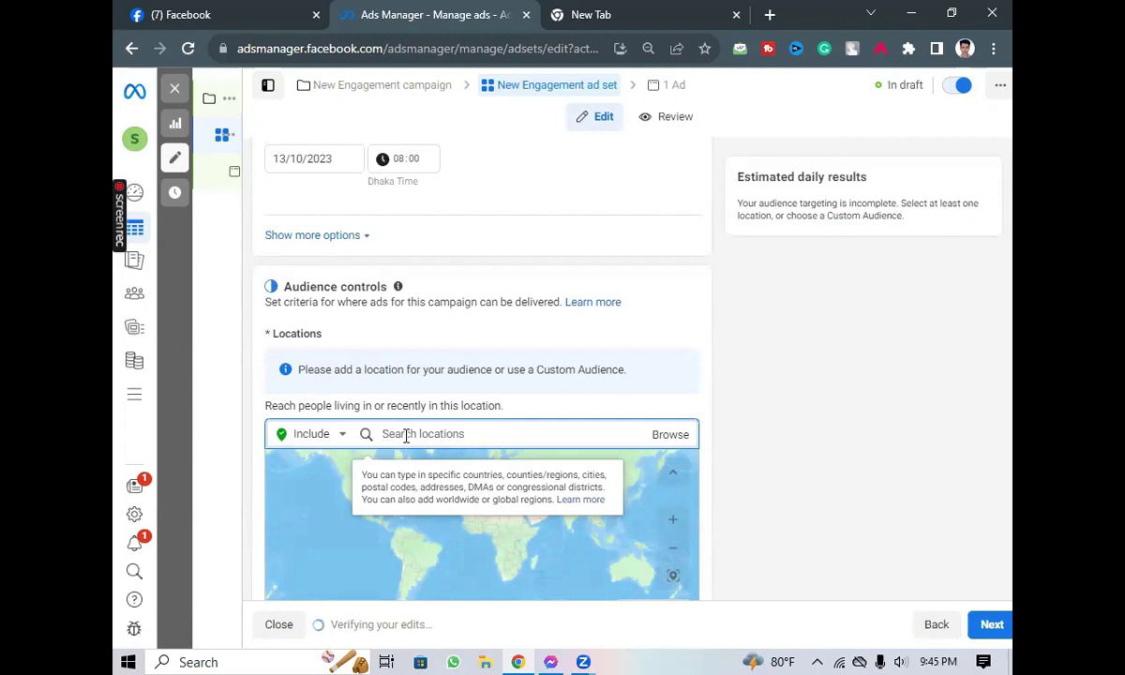
Switch to Google Maps, search for "usa" and examine the country's states and cities on the map.
left_click(579, 14)
left_click(290, 78)
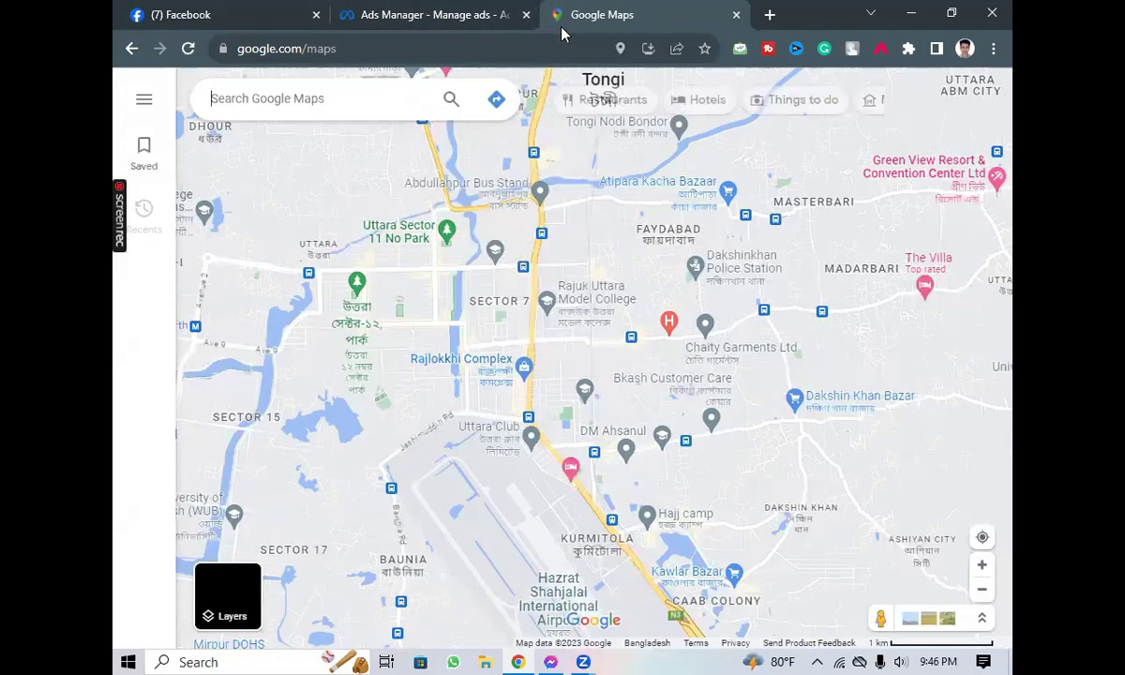
left_click(262, 103)
type("usa")
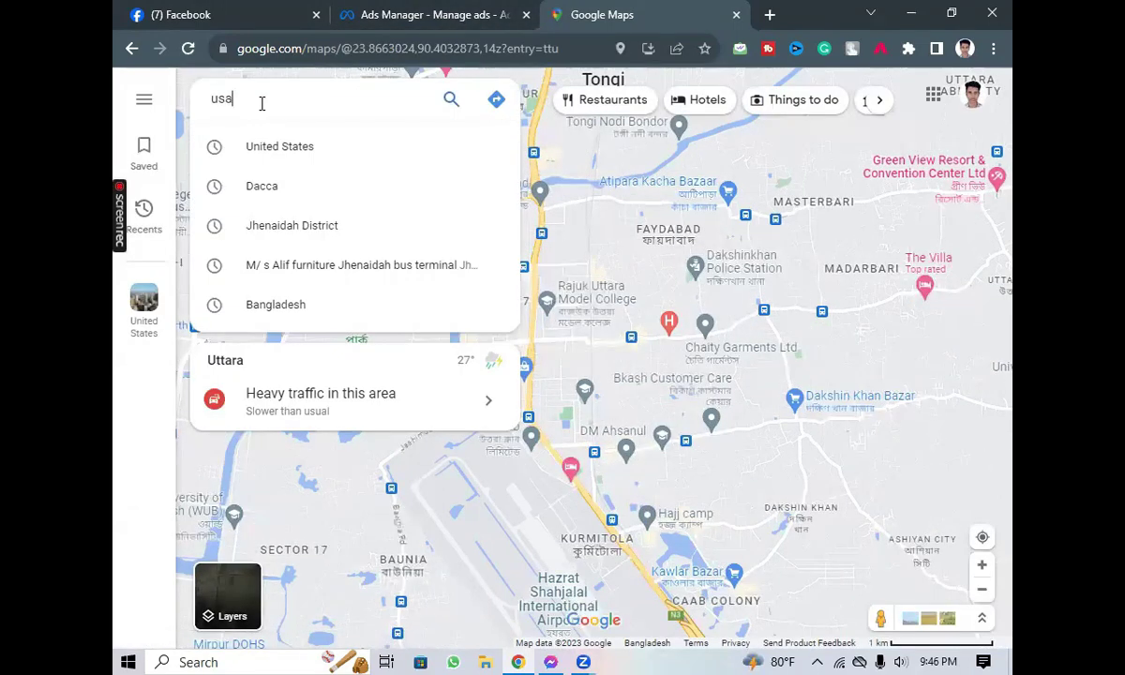
key("Return")
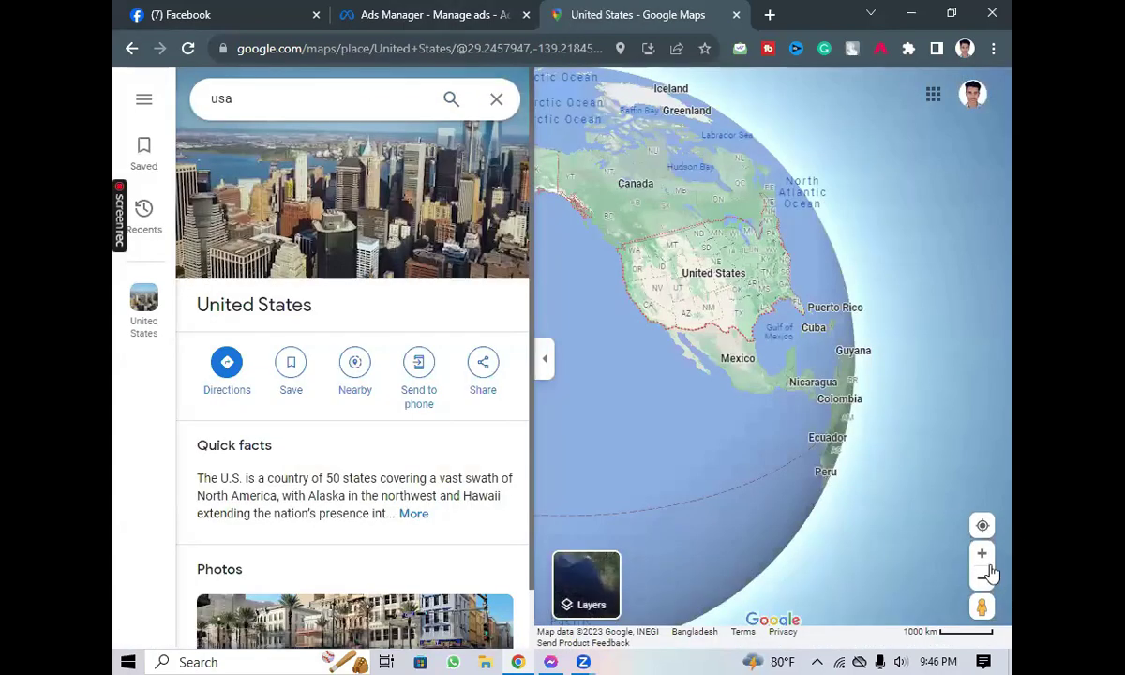
left_click(981, 554)
left_click(981, 553)
left_click_drag(830, 341, 831, 540)
left_click_drag(726, 278, 833, 439)
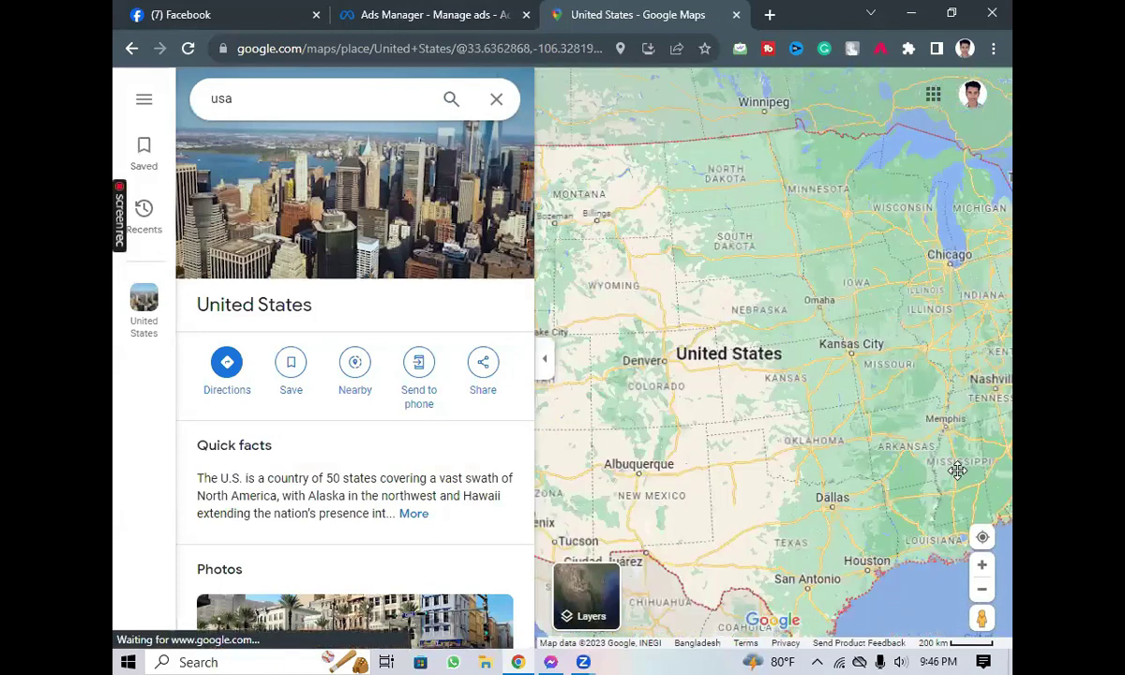
left_click(981, 589)
left_click(982, 589)
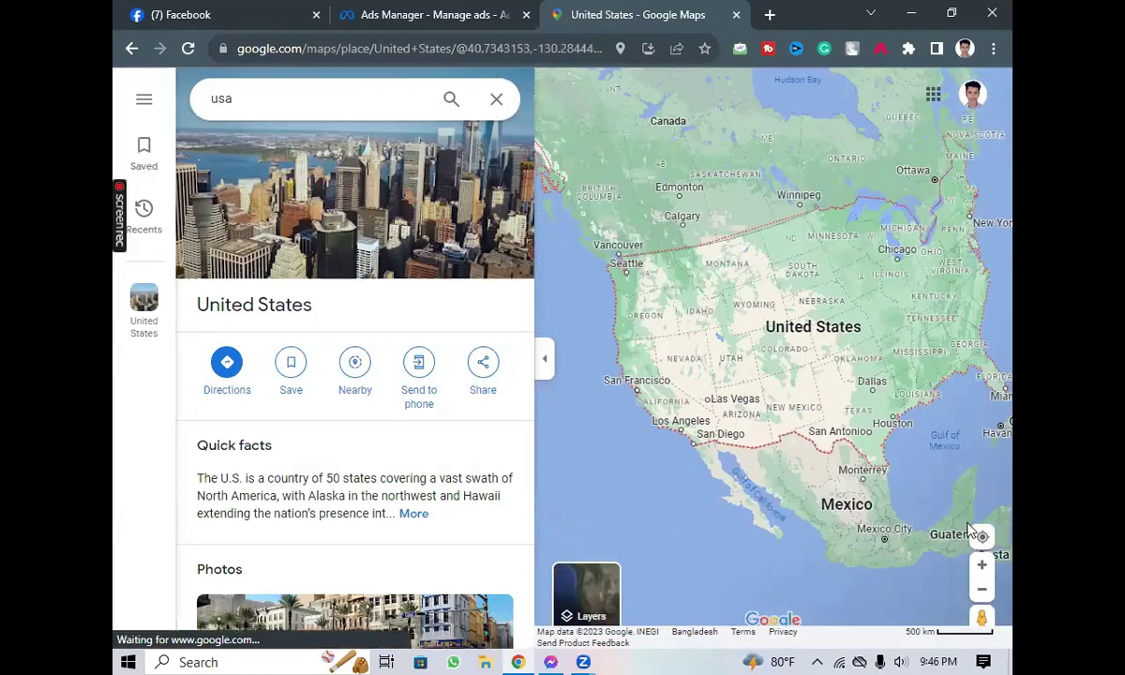
Switch back to Ads Manager and add United States as an included audience location.
left_click(226, 11)
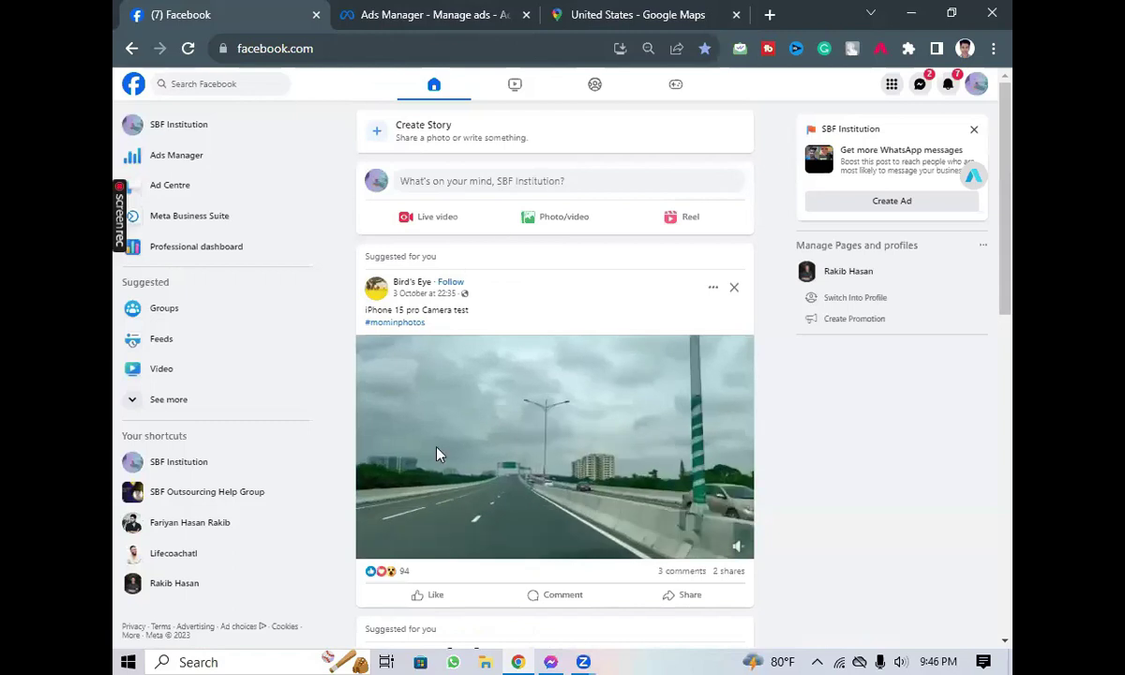
key("ctrl+Tab")
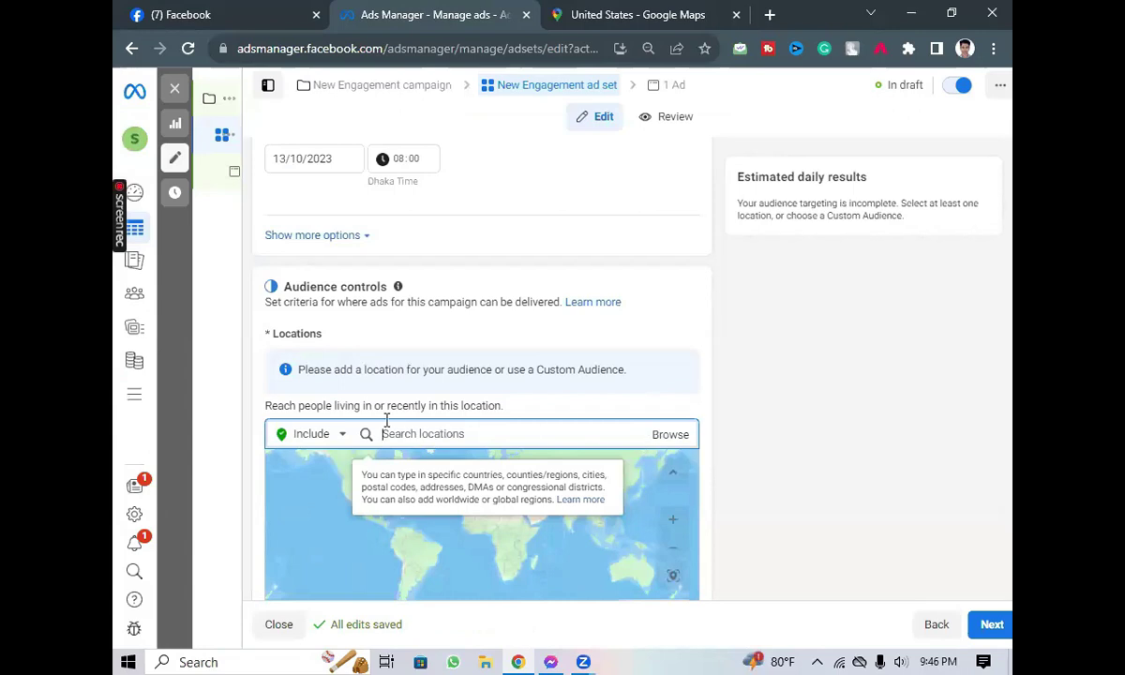
type("us")
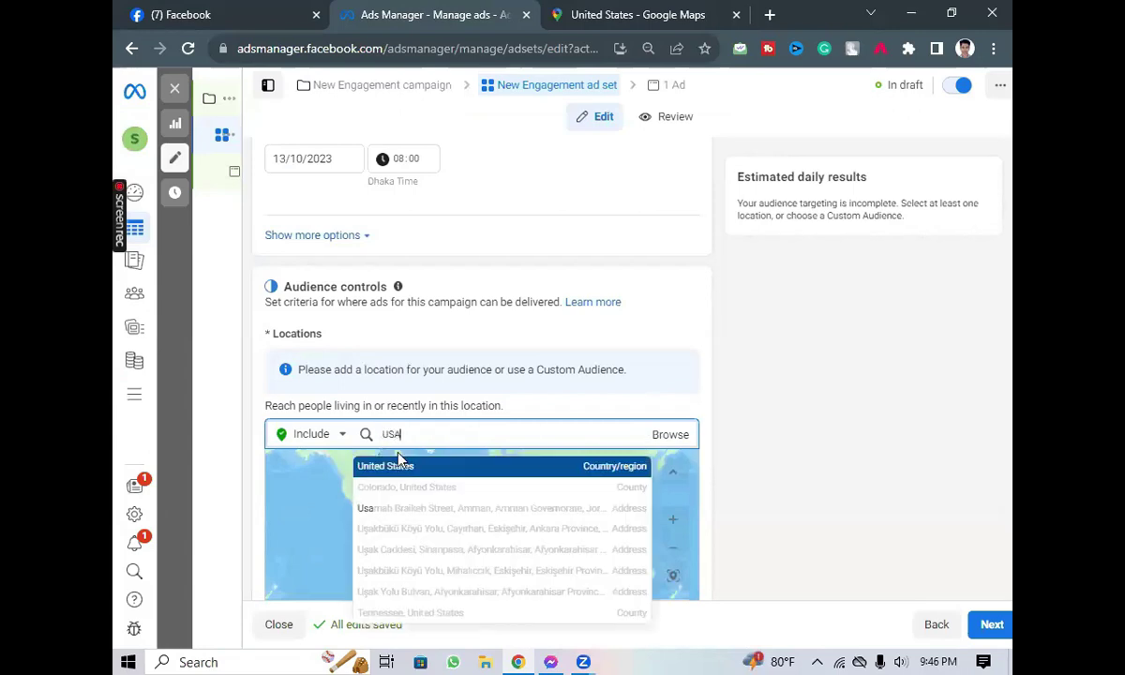
left_click(397, 464)
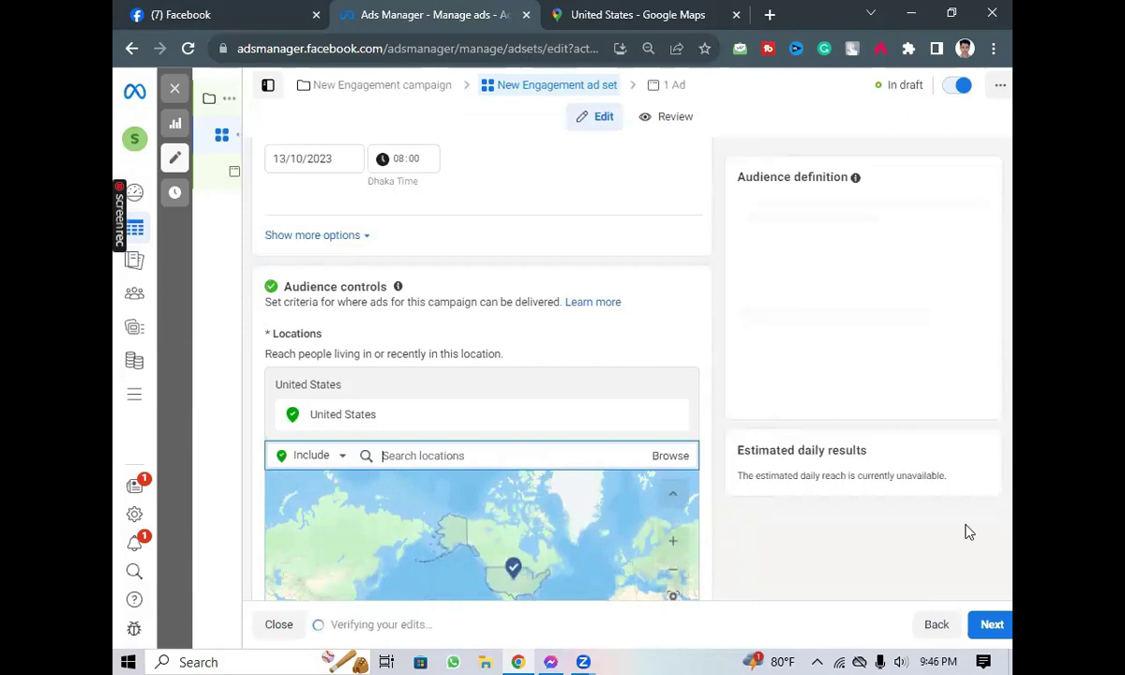
mouse_move(775, 438)
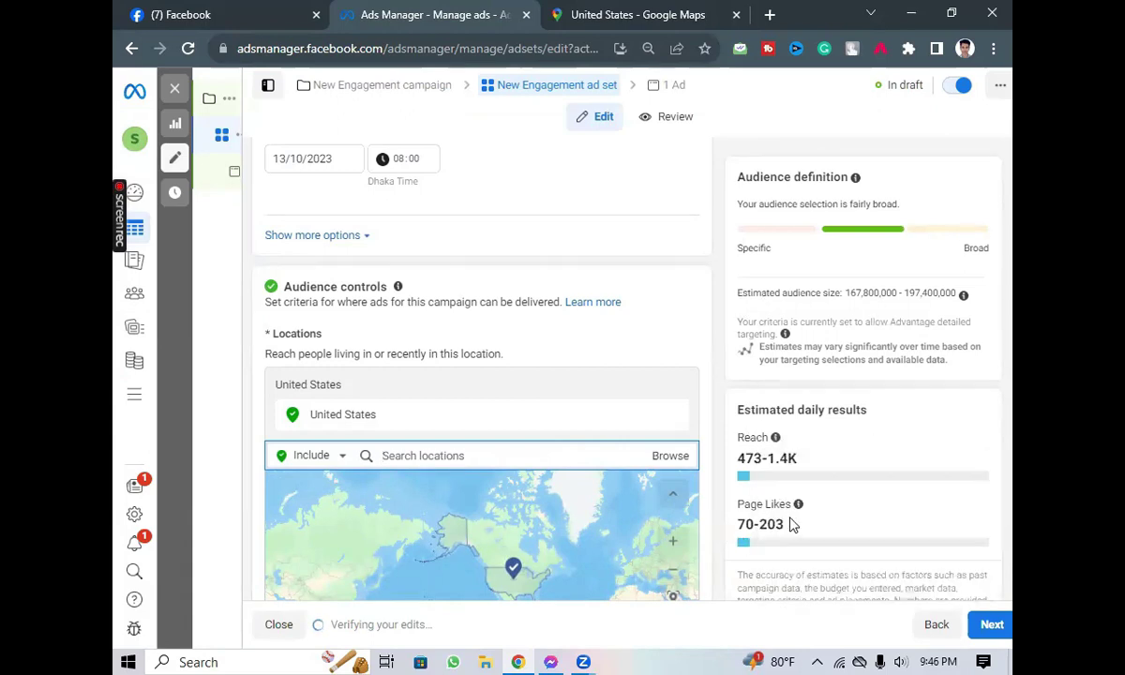
Replace the United States audience location with Bangladesh.
key("BackSpace")
left_click(498, 441)
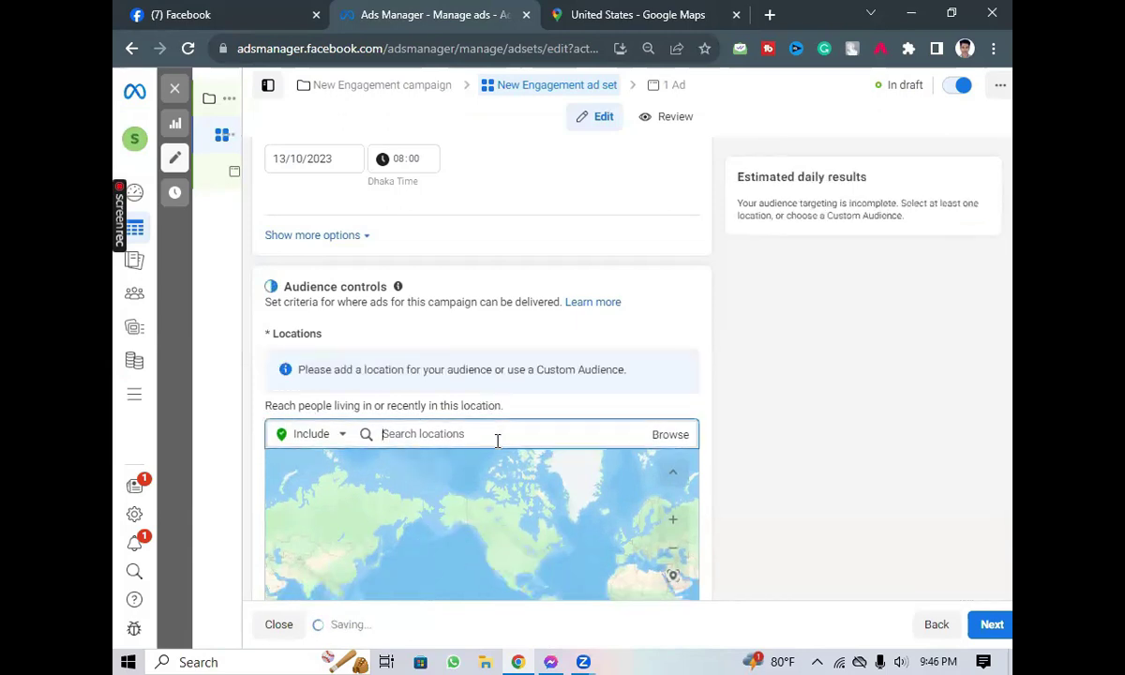
type("BANG")
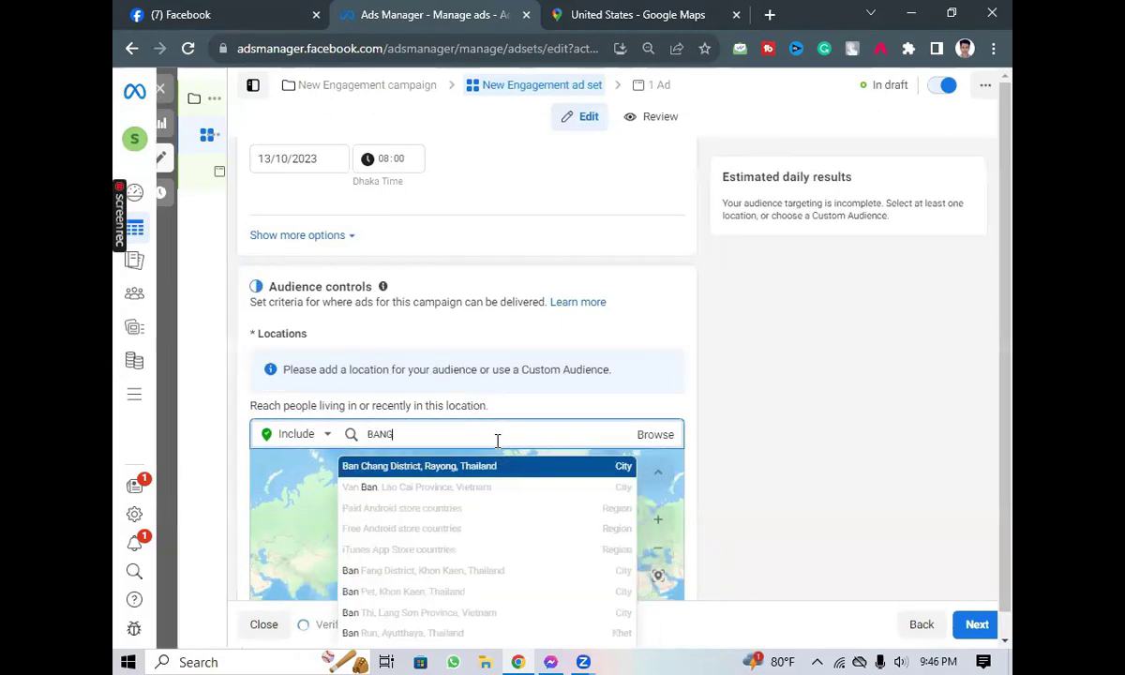
type("LADESH")
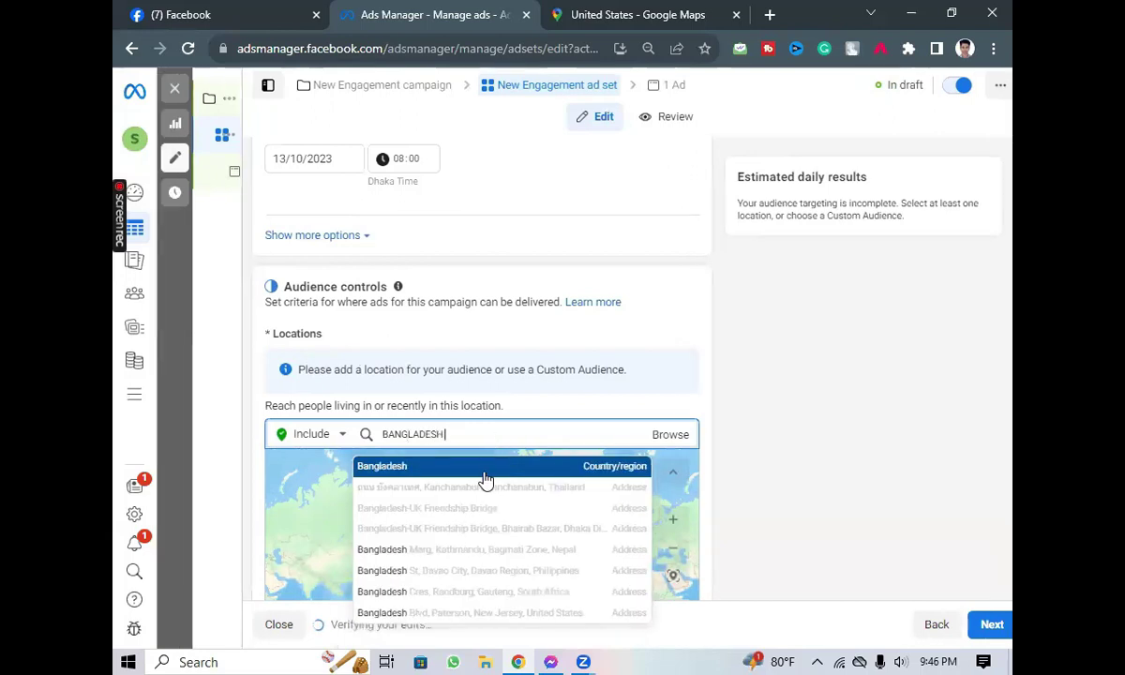
left_click(485, 480)
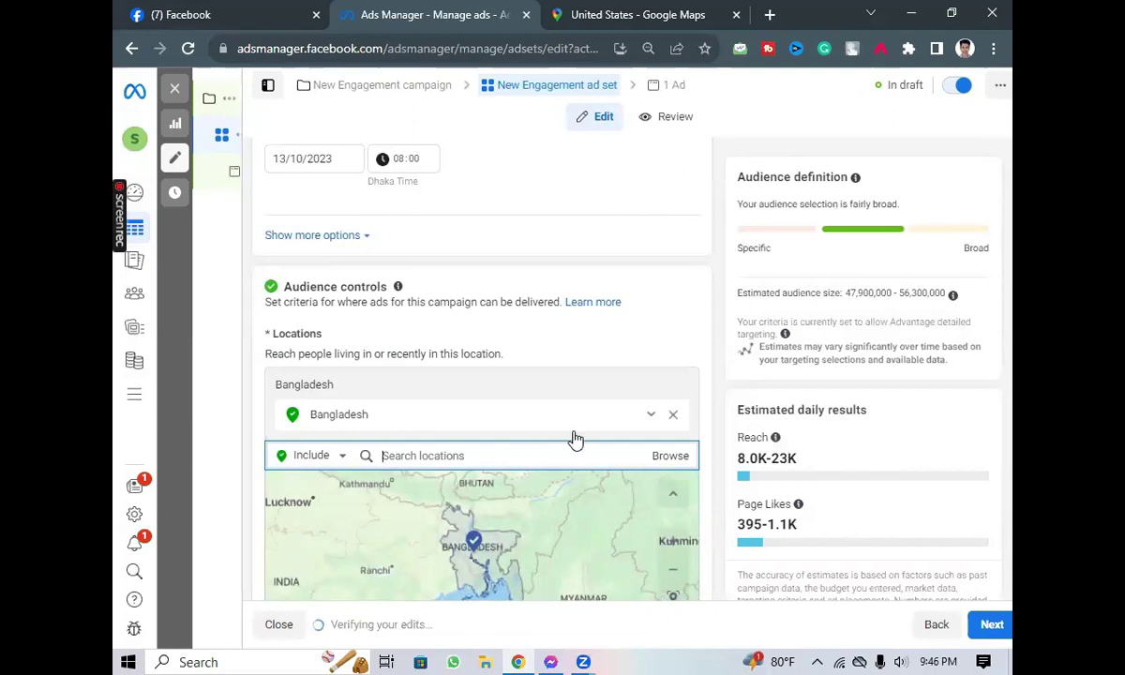
Remove Bangladesh from the audience locations and include United States instead.
left_click(672, 416)
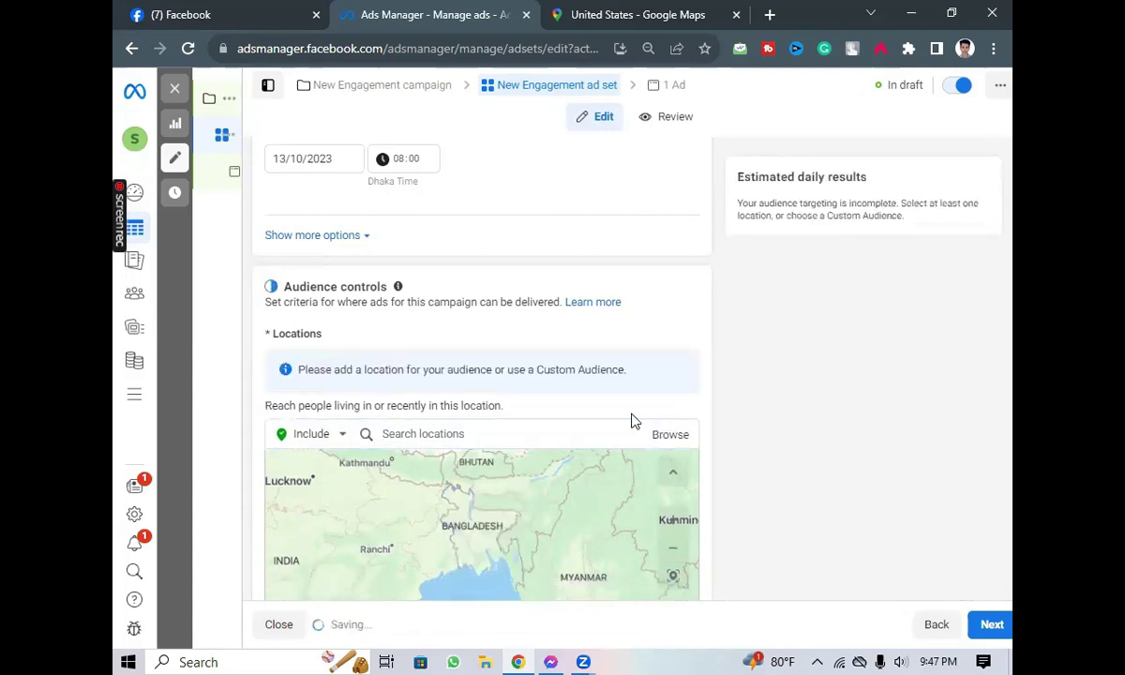
type("usa")
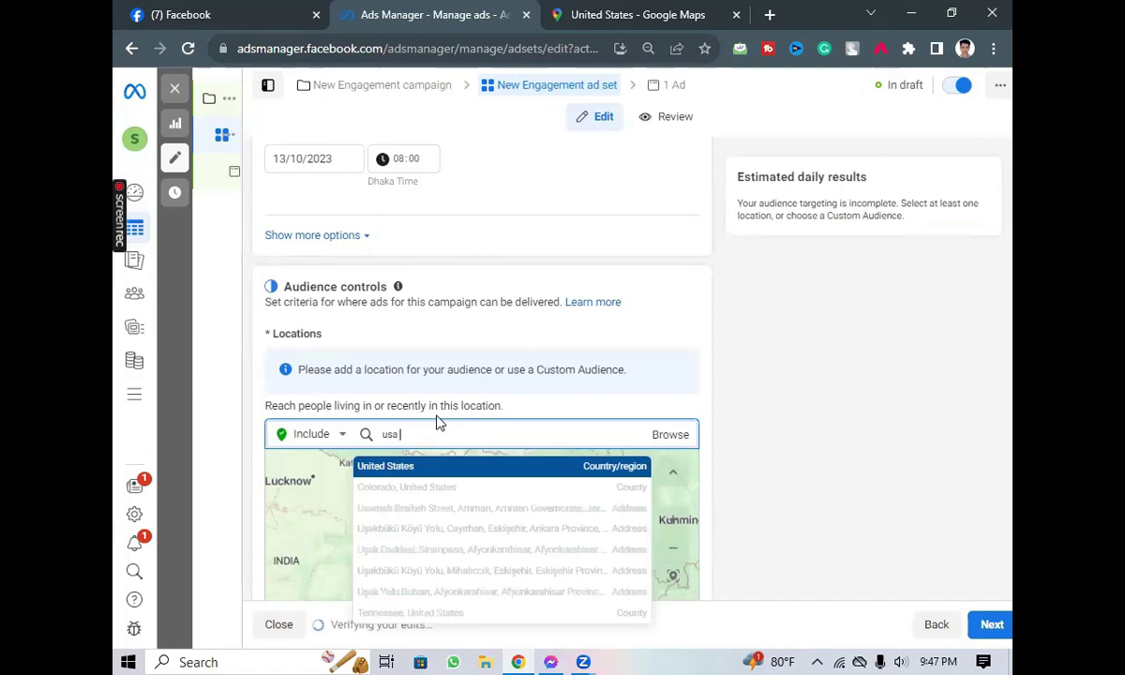
left_click(438, 465)
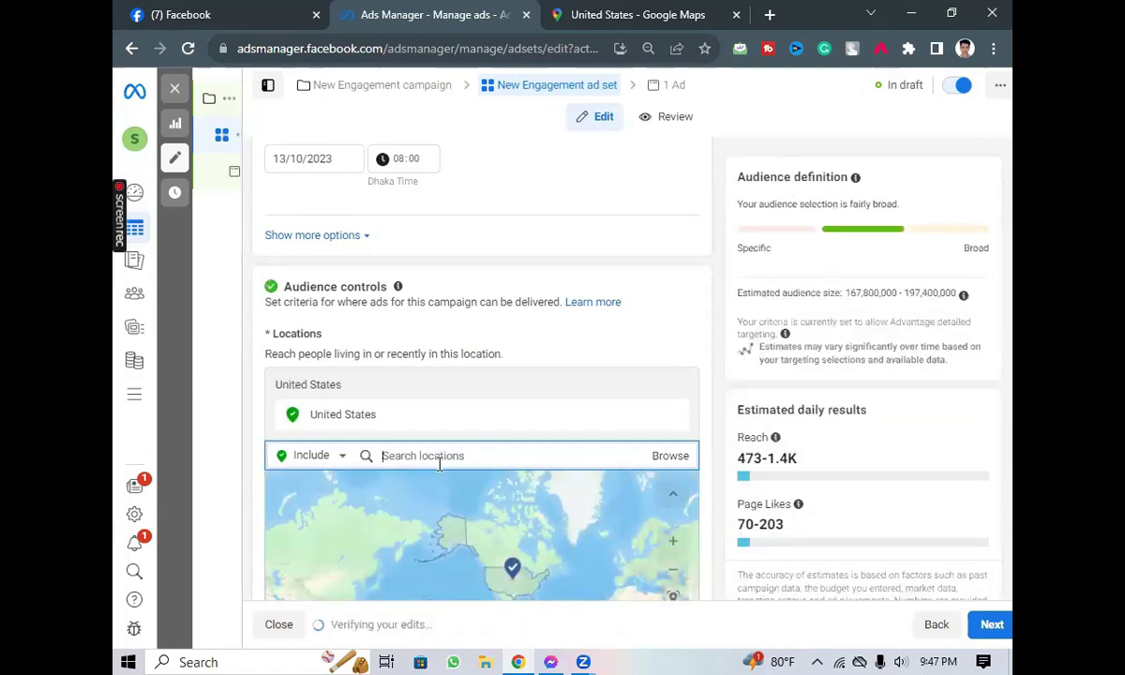
Examine the audience definition, estimated daily results and location map for the United States audience.
scroll(806, 523, "down", 1)
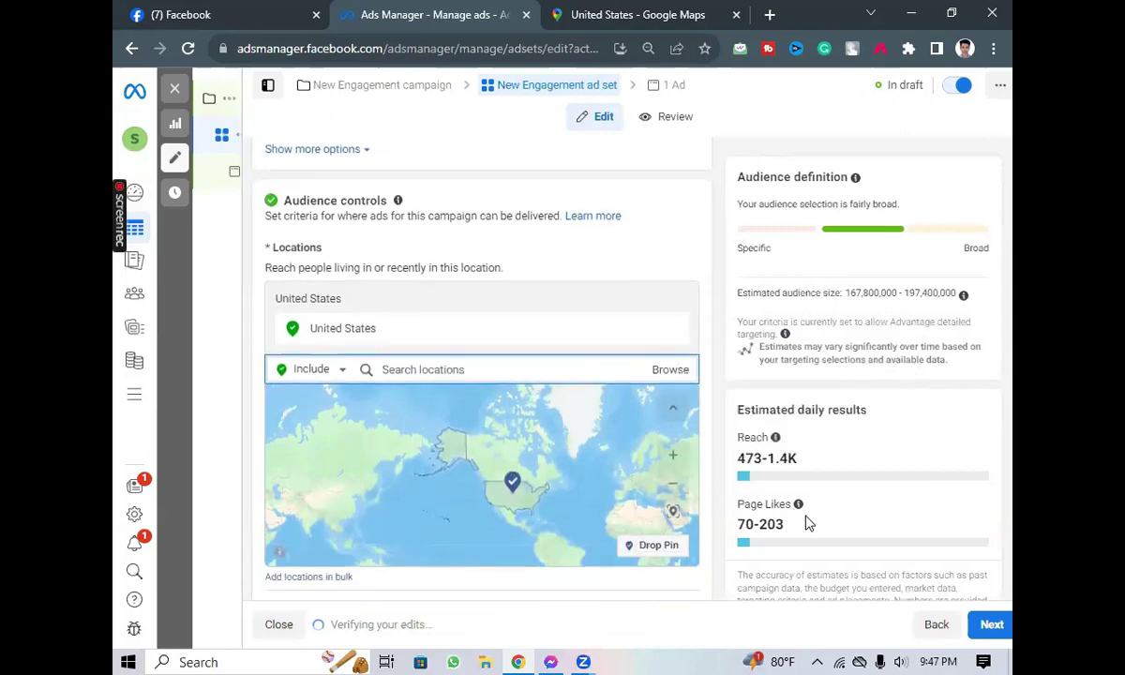
scroll(766, 520, "up", 2)
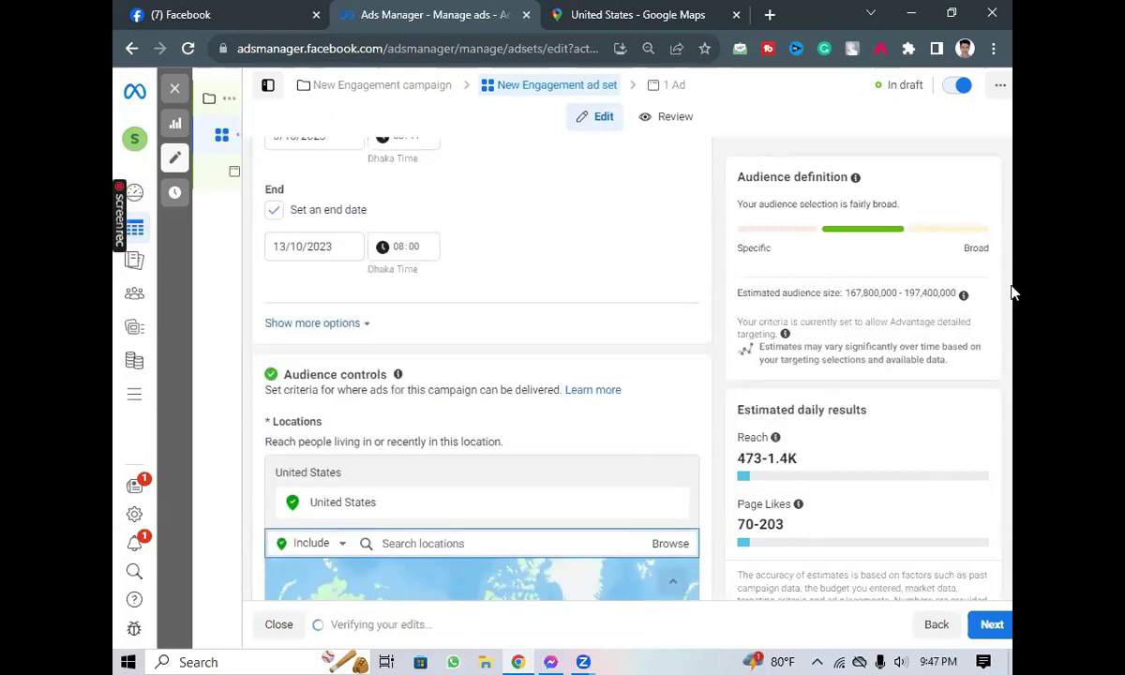
scroll(710, 560, "down", 2)
scroll(919, 504, "down", 1)
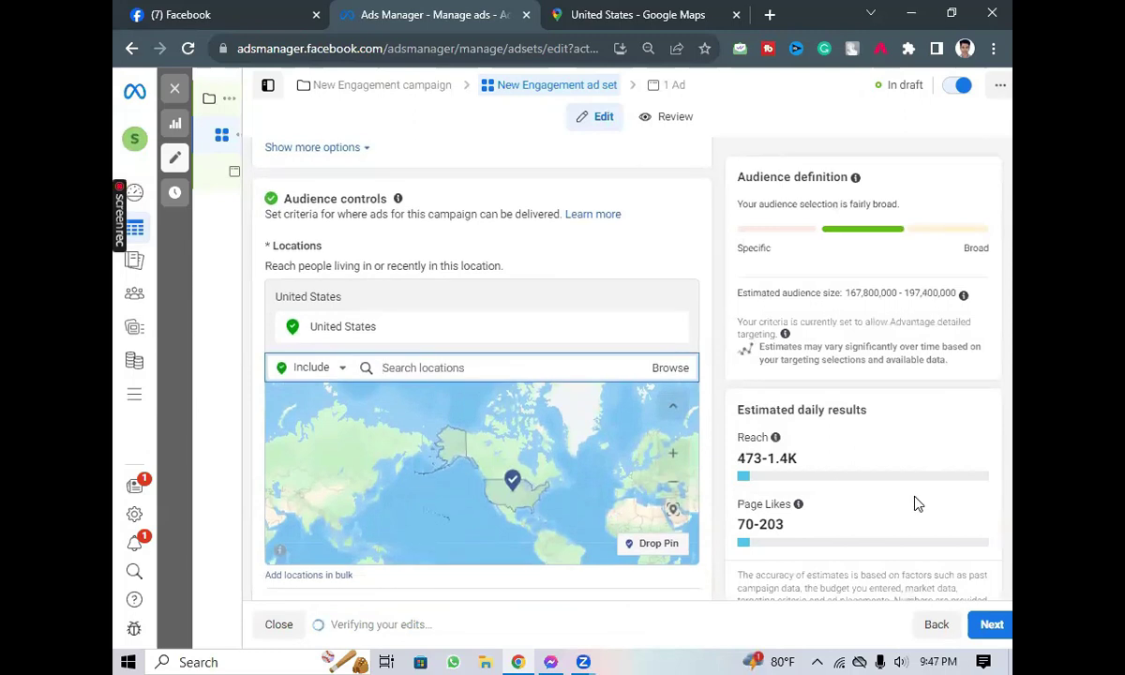
scroll(918, 503, "up", 2)
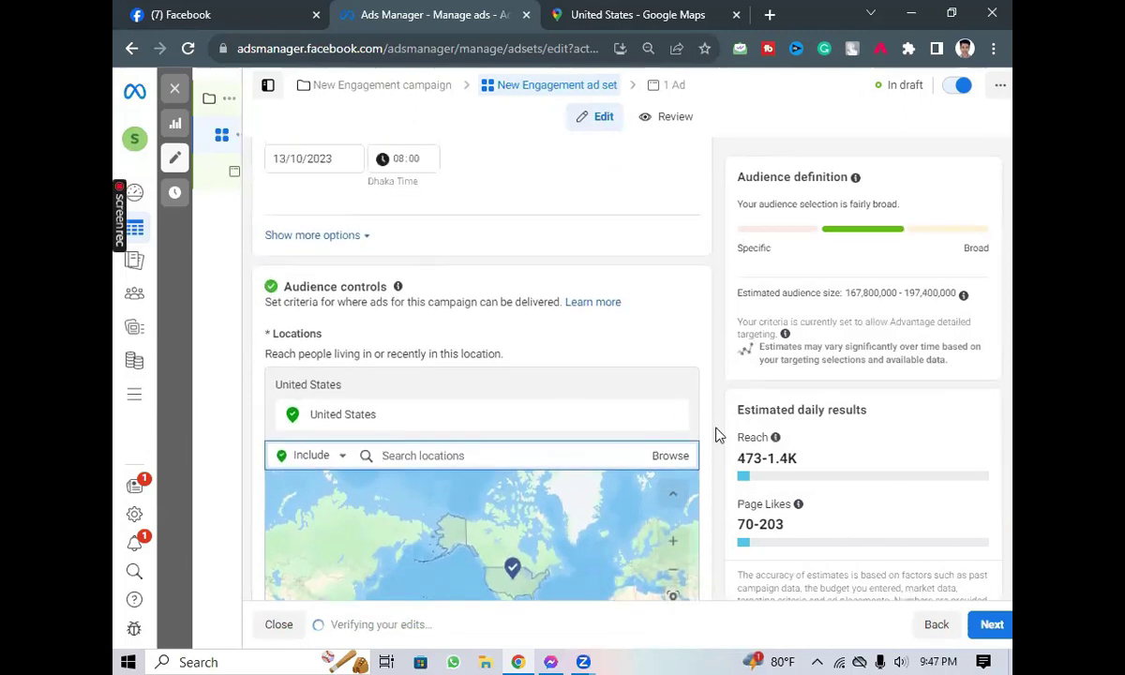
scroll(879, 494, "down", 5)
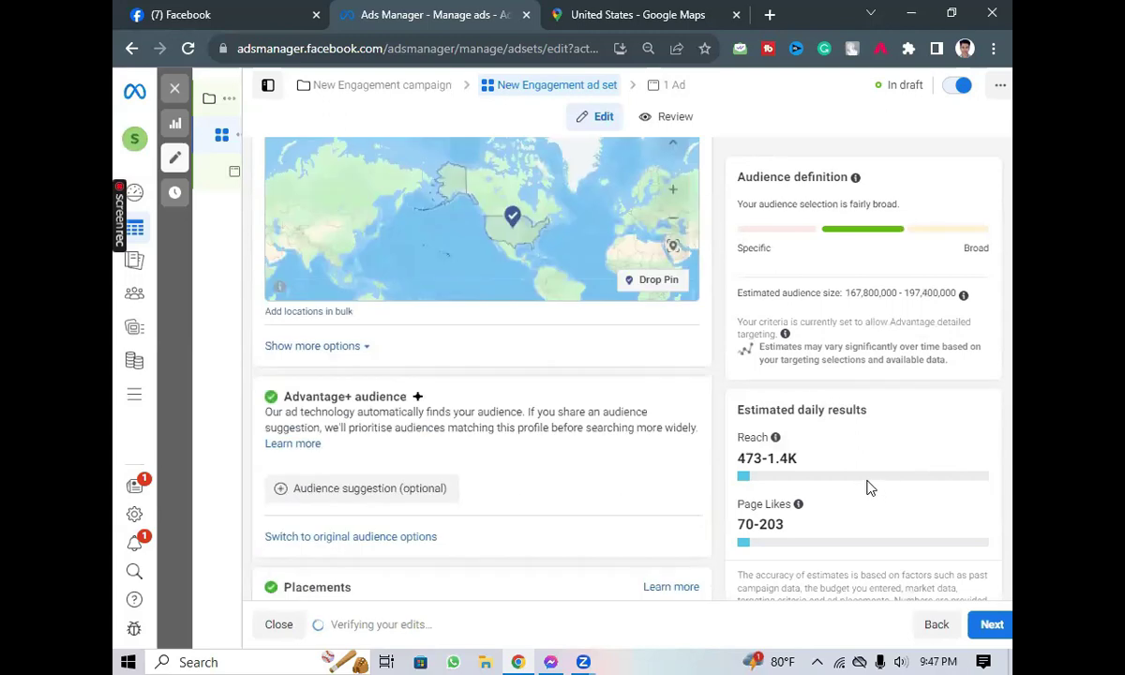
scroll(872, 386, "up", 3)
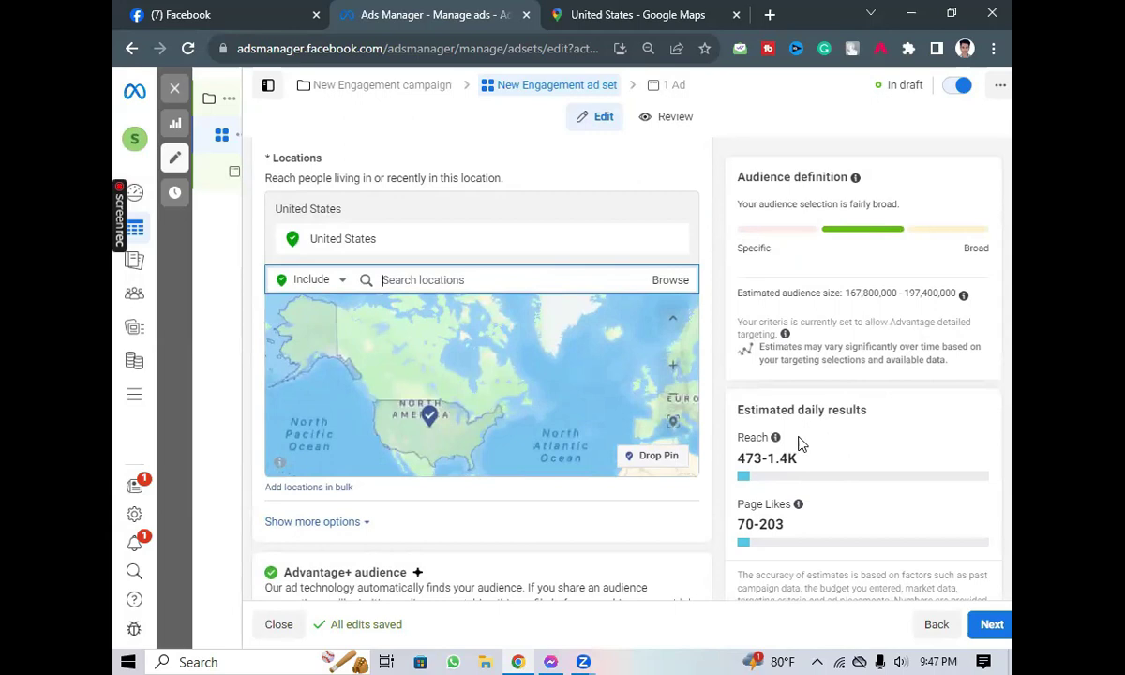
double_click(580, 312)
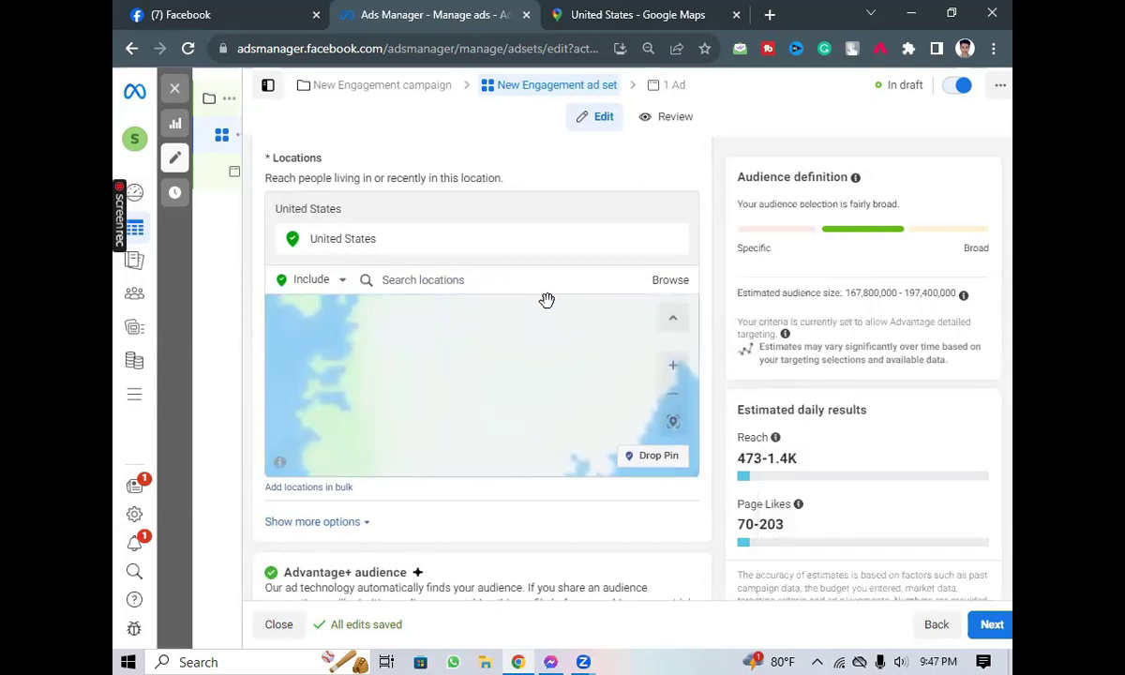
Set the ad set's optional cost per result goal to $0.10.
scroll(638, 353, "down", 1)
scroll(637, 356, "up", 10)
scroll(562, 356, "up", 3)
scroll(421, 346, "down", 3)
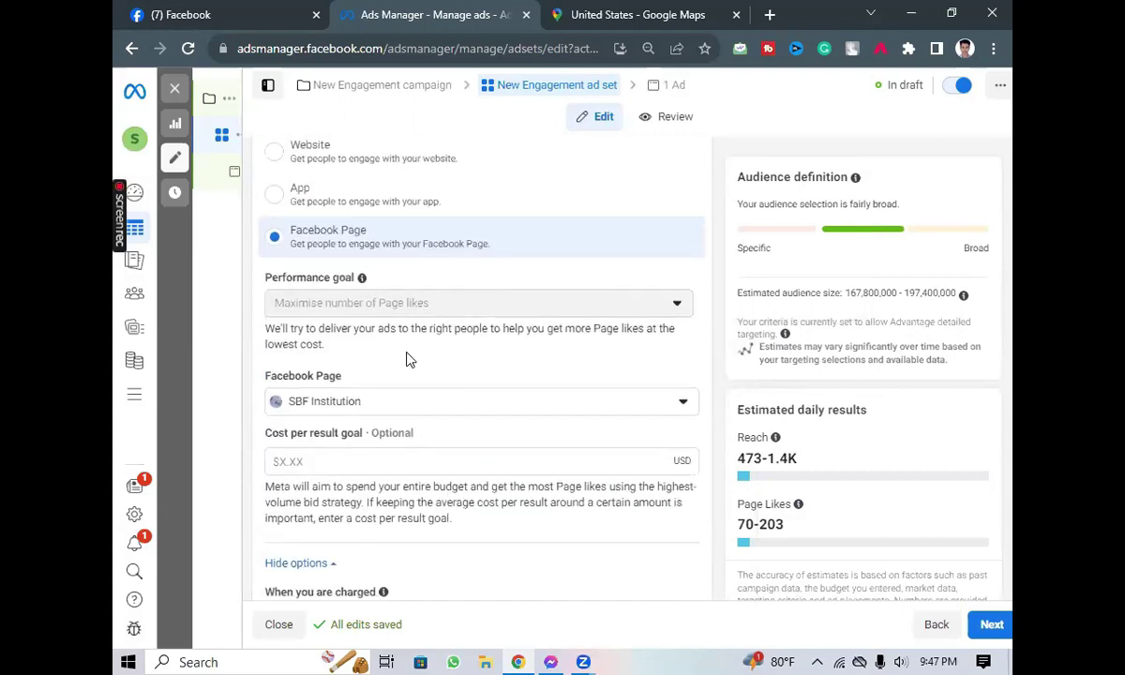
scroll(406, 359, "down", 1)
left_click(352, 374)
type("0")
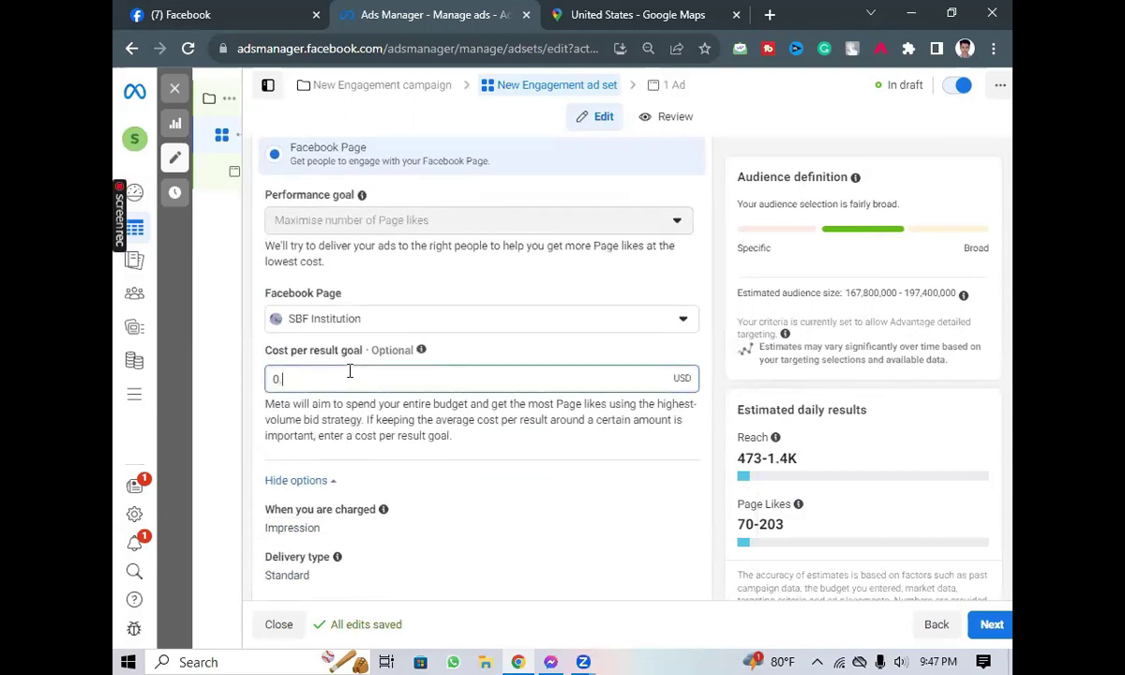
type(".10")
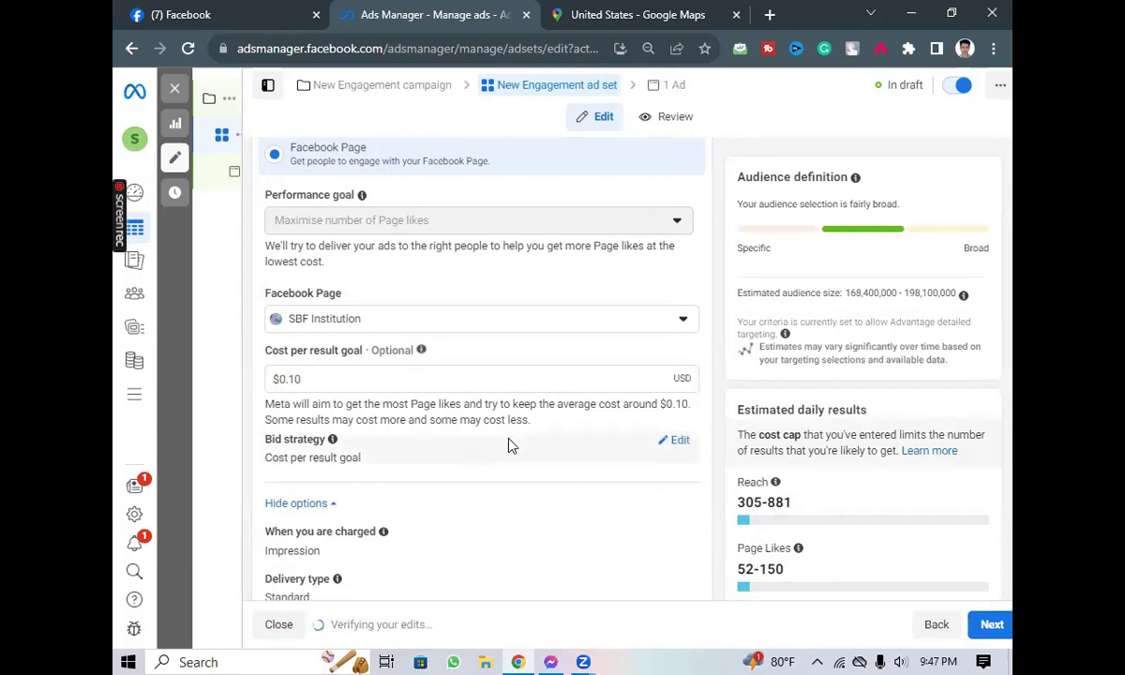
Review the ad set's bid strategy, charging and delivery type, daily budget and schedule against the cost per result goal.
scroll(535, 451, "down", 1)
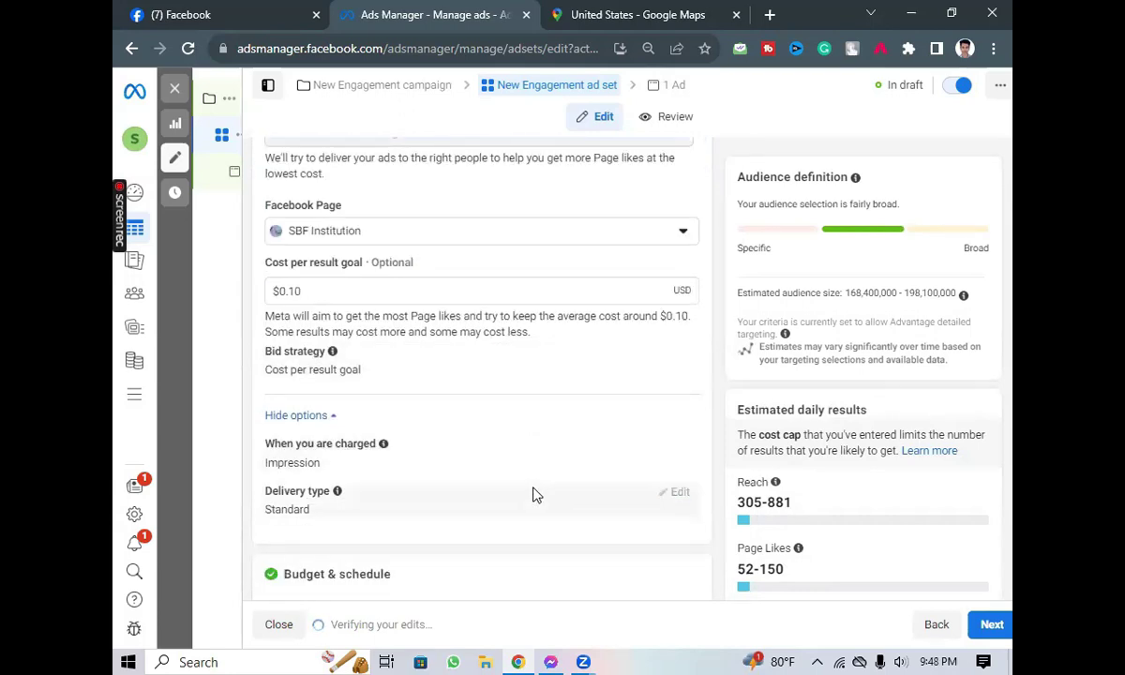
scroll(531, 494, "down", 3)
scroll(531, 494, "down", 1)
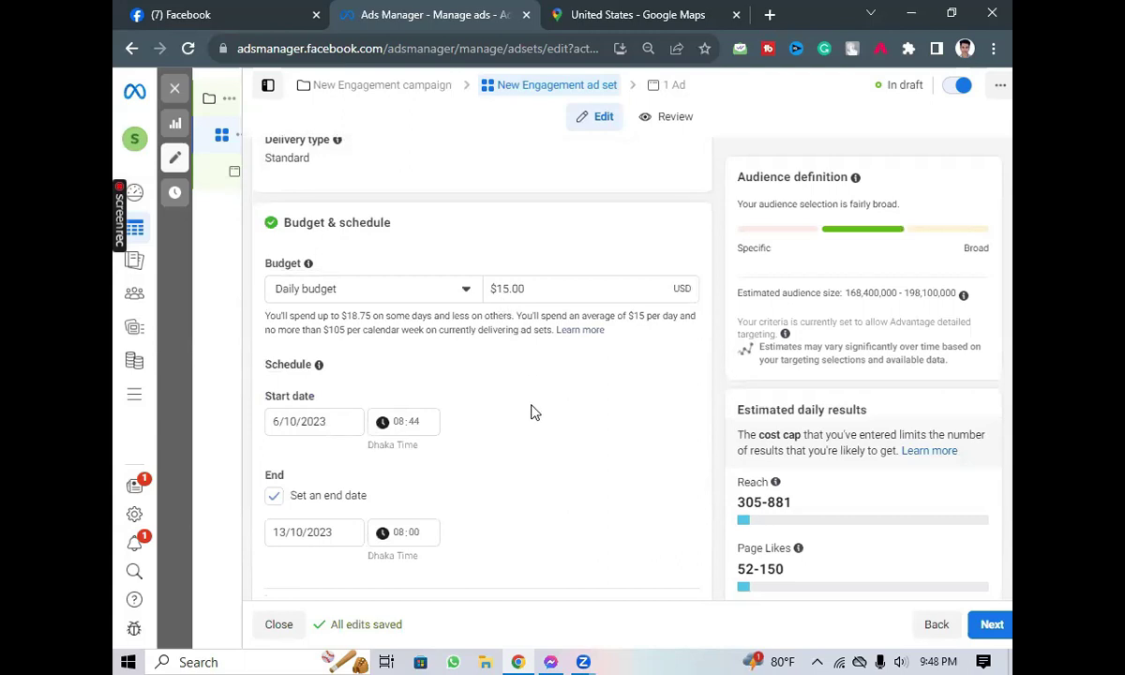
scroll(529, 410, "up", 1)
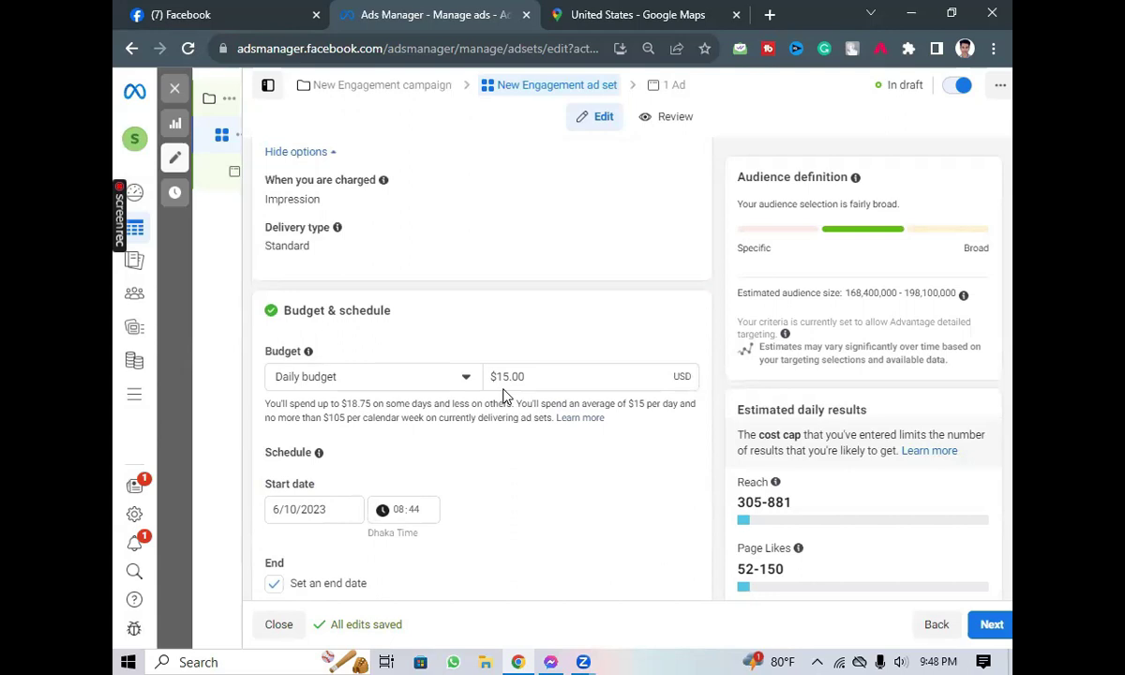
scroll(604, 501, "up", 1)
scroll(563, 478, "up", 4)
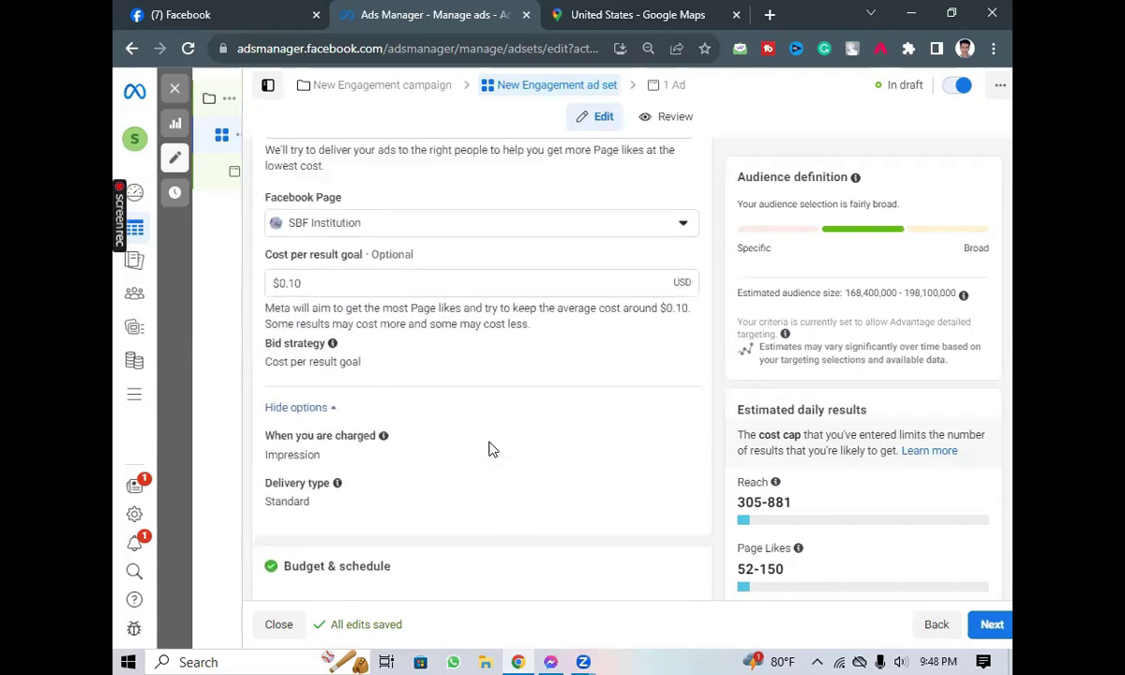
left_click(332, 467)
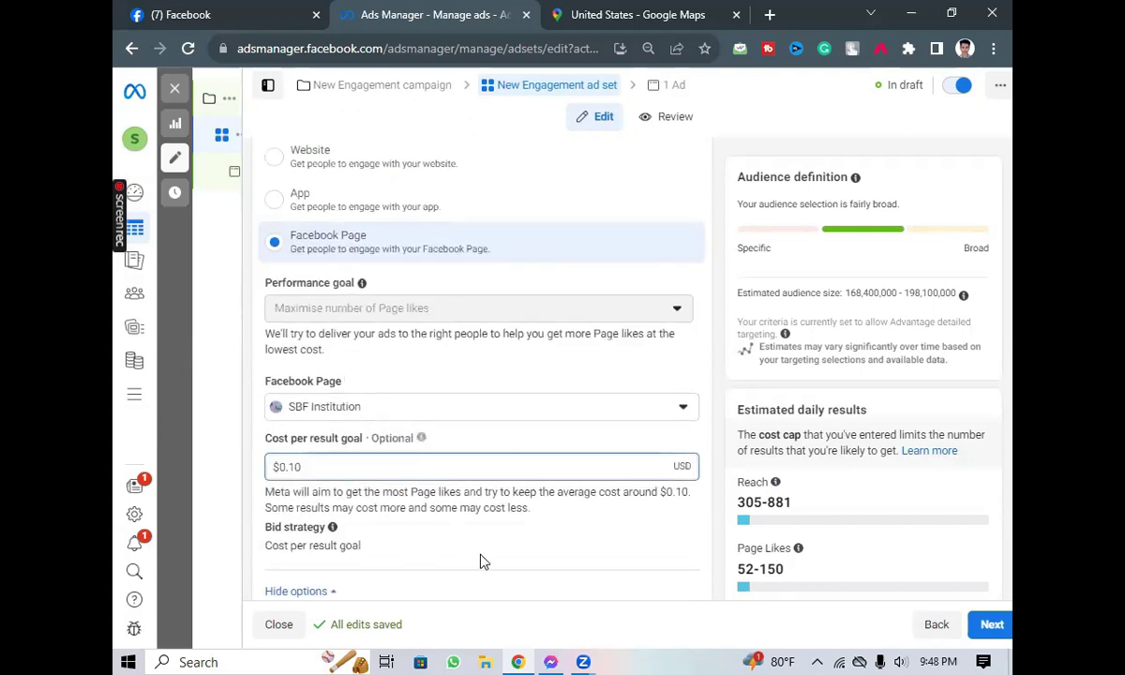
left_click(452, 555)
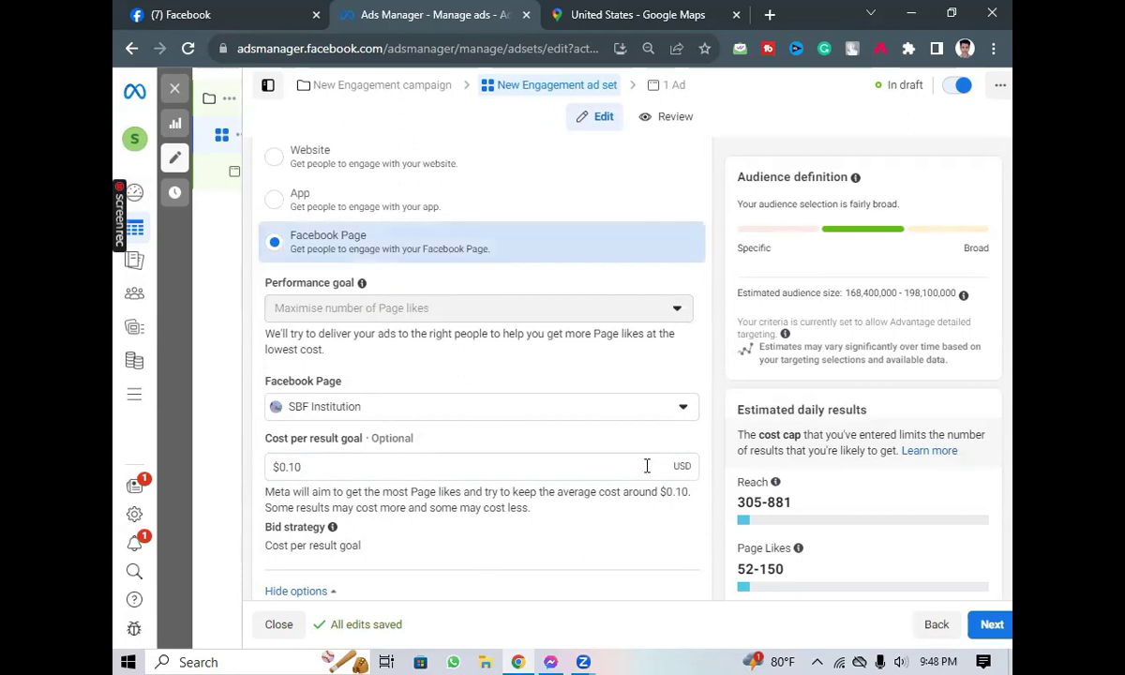
Set the cost per result goal to $0.07 and read the explanation of average cost beneath it.
left_click(359, 468)
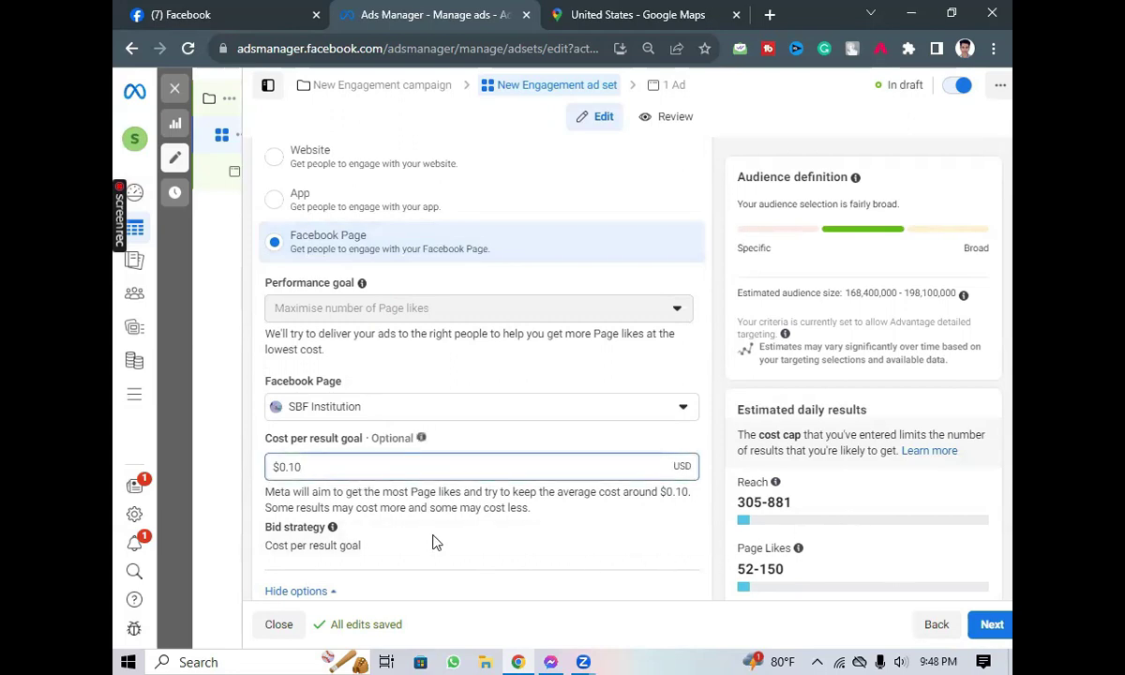
scroll(439, 497, "down", 1)
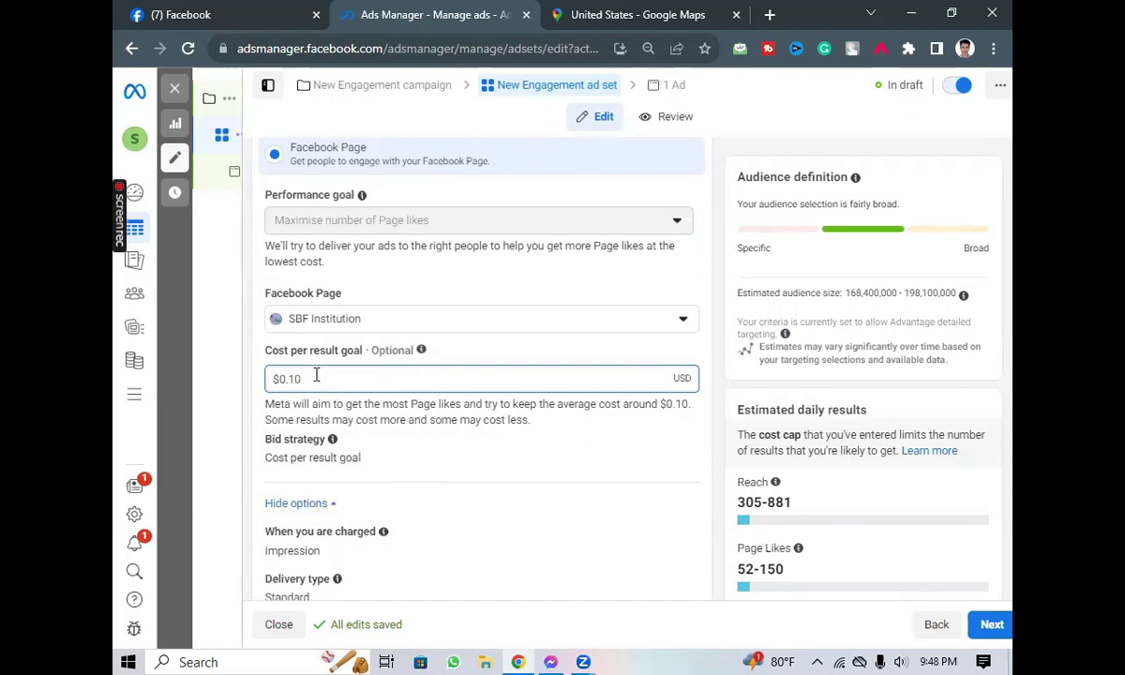
key("BackSpace")
left_click(560, 495)
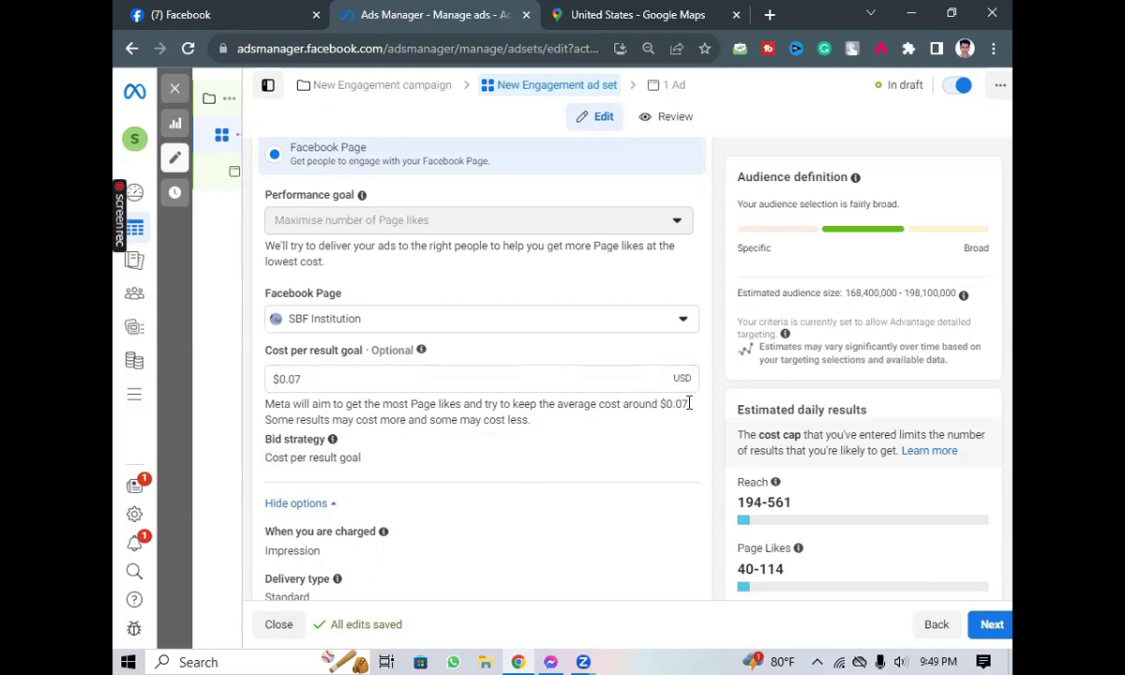
left_click_drag(691, 404, 526, 405)
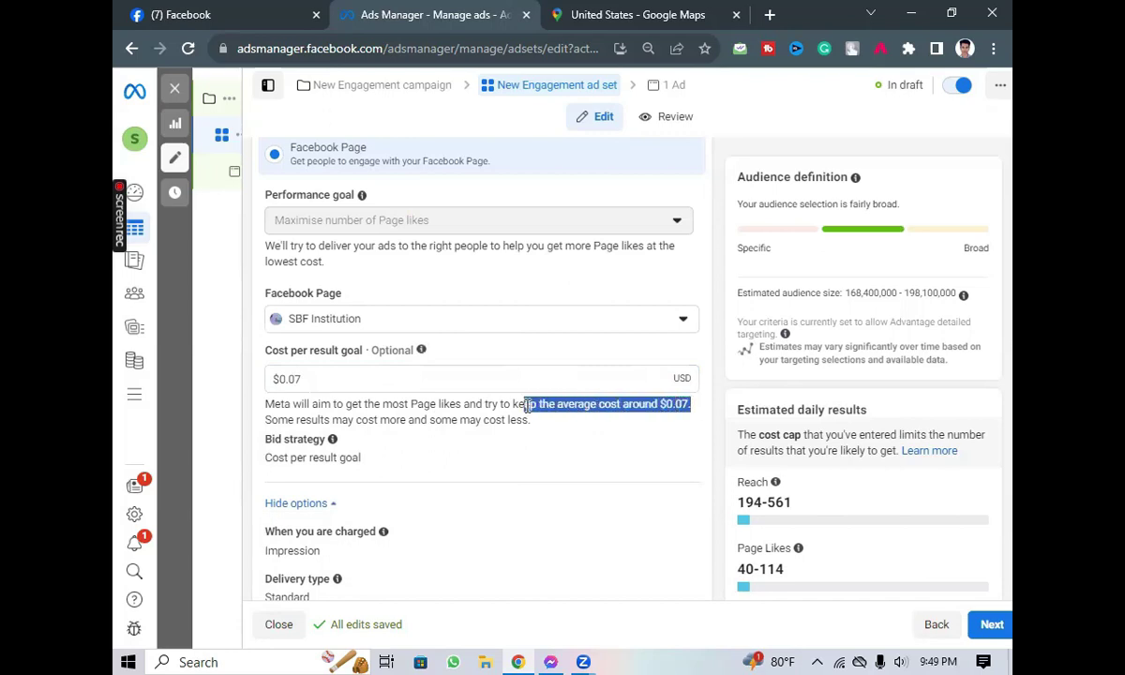
left_click(494, 426)
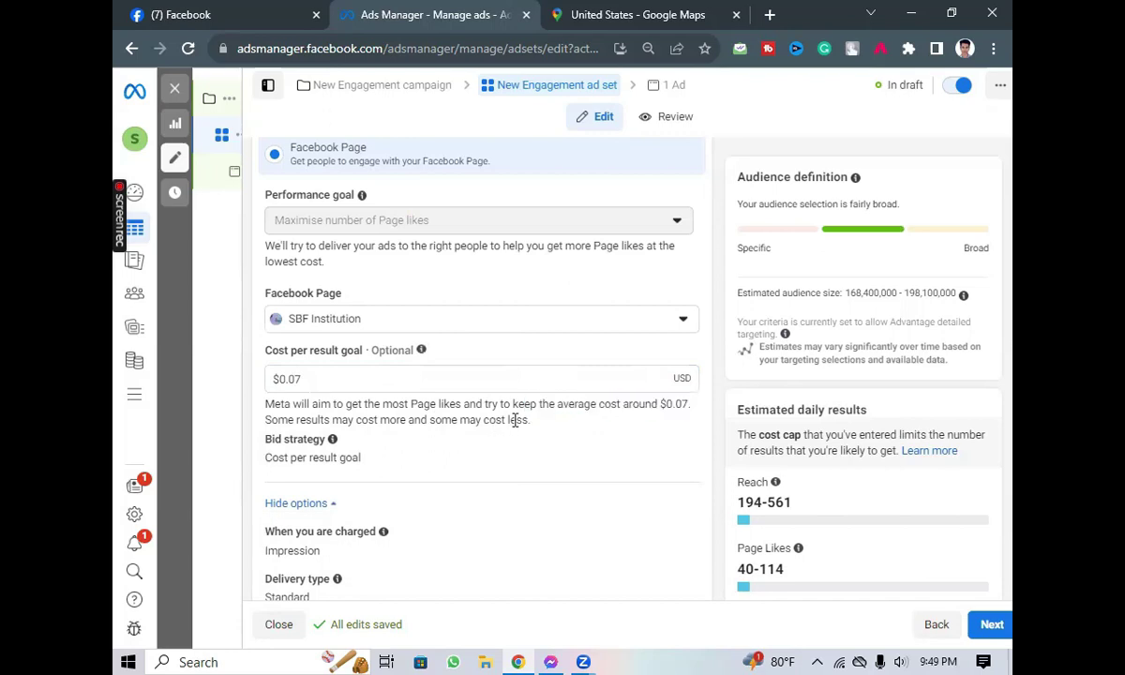
left_click_drag(357, 421, 530, 421)
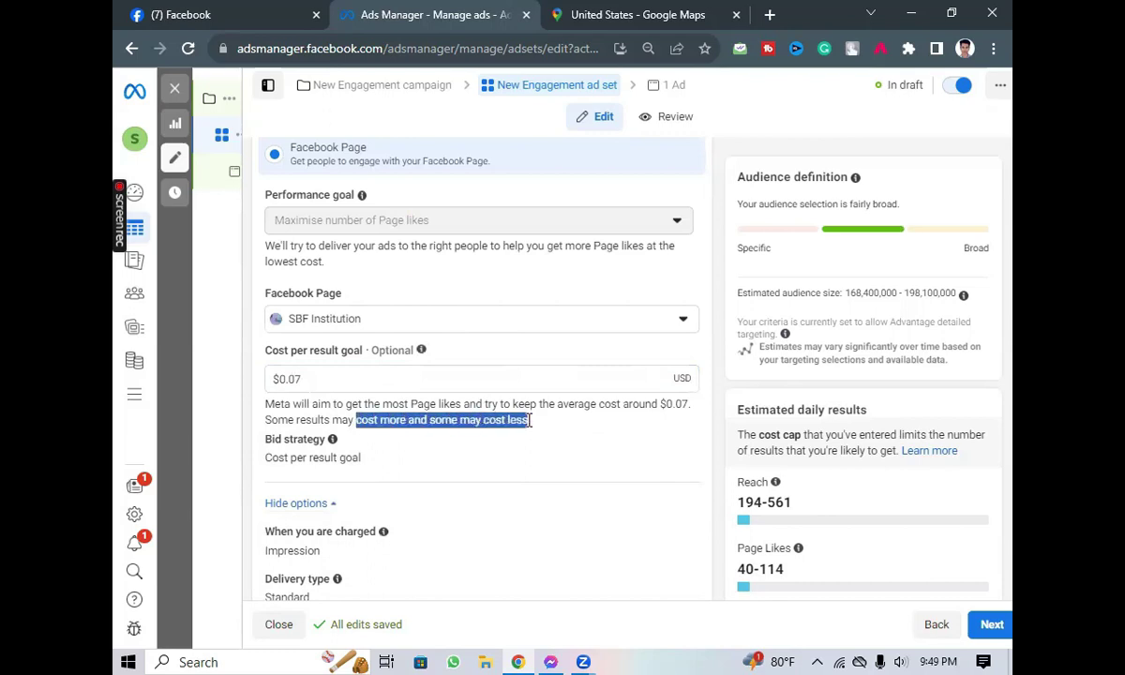
left_click(481, 417)
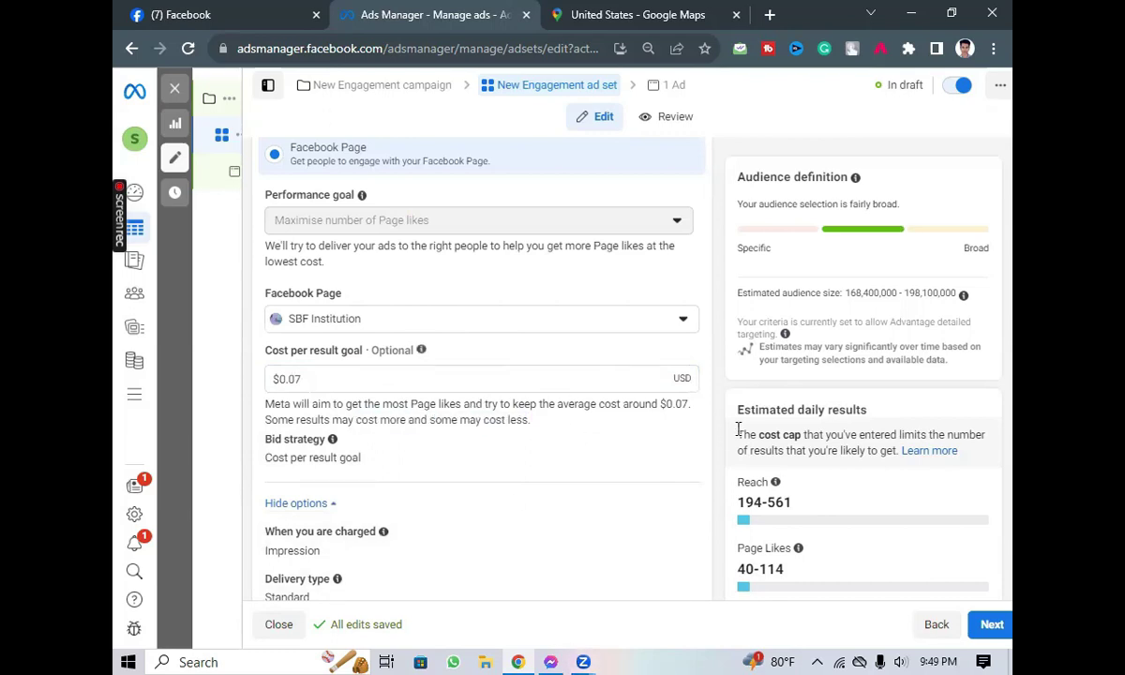
Review the ad set's conversion location, cost per result goal, delivery type, budget, schedule and locations alongside the estimated daily results.
scroll(504, 444, "down", 1)
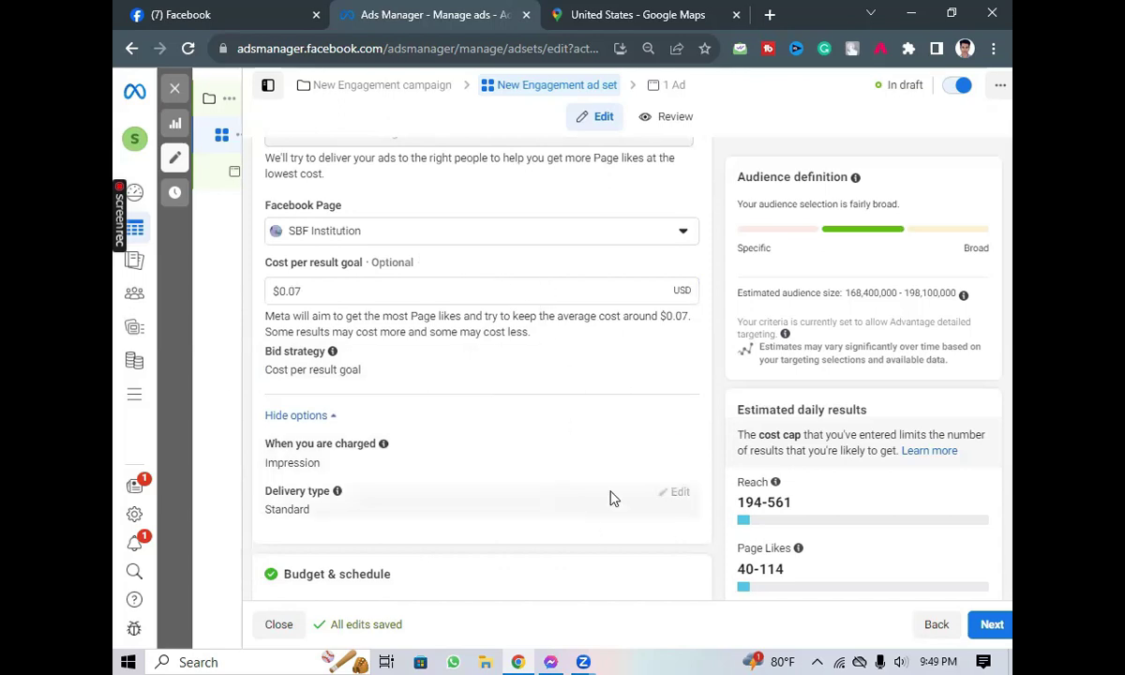
scroll(661, 501, "down", 1)
scroll(573, 465, "up", 2)
scroll(648, 465, "down", 2)
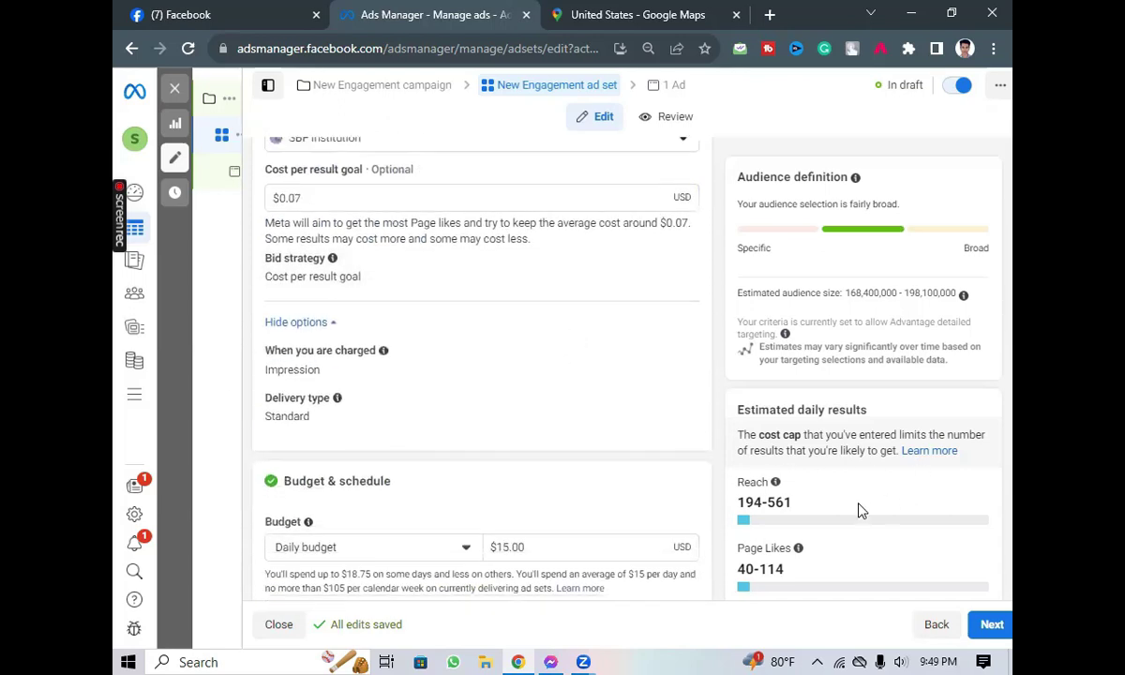
scroll(567, 492, "down", 1)
scroll(607, 462, "up", 3)
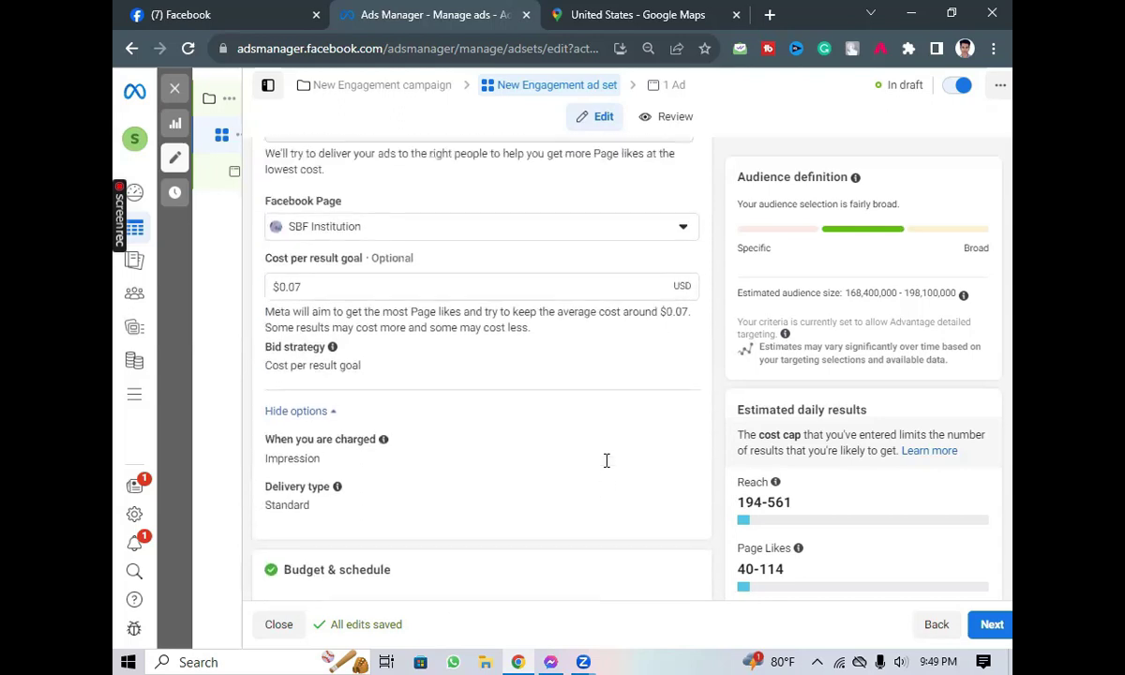
scroll(607, 466, "down", 5)
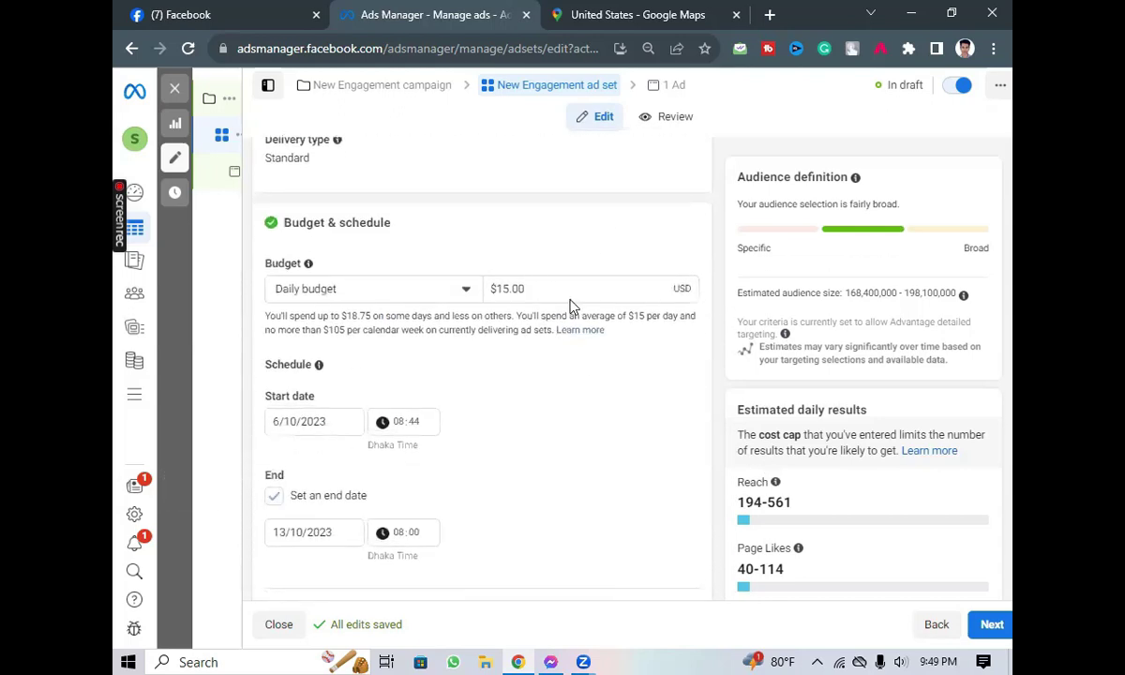
scroll(653, 513, "down", 1)
scroll(768, 506, "down", 5)
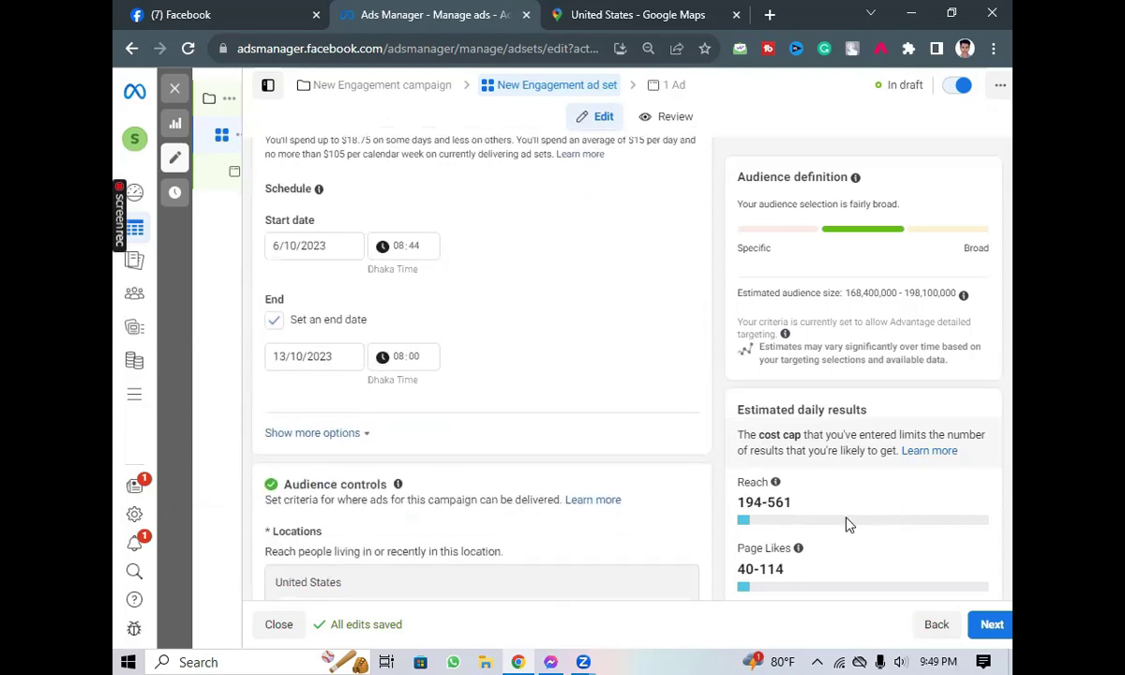
scroll(839, 447, "up", 2)
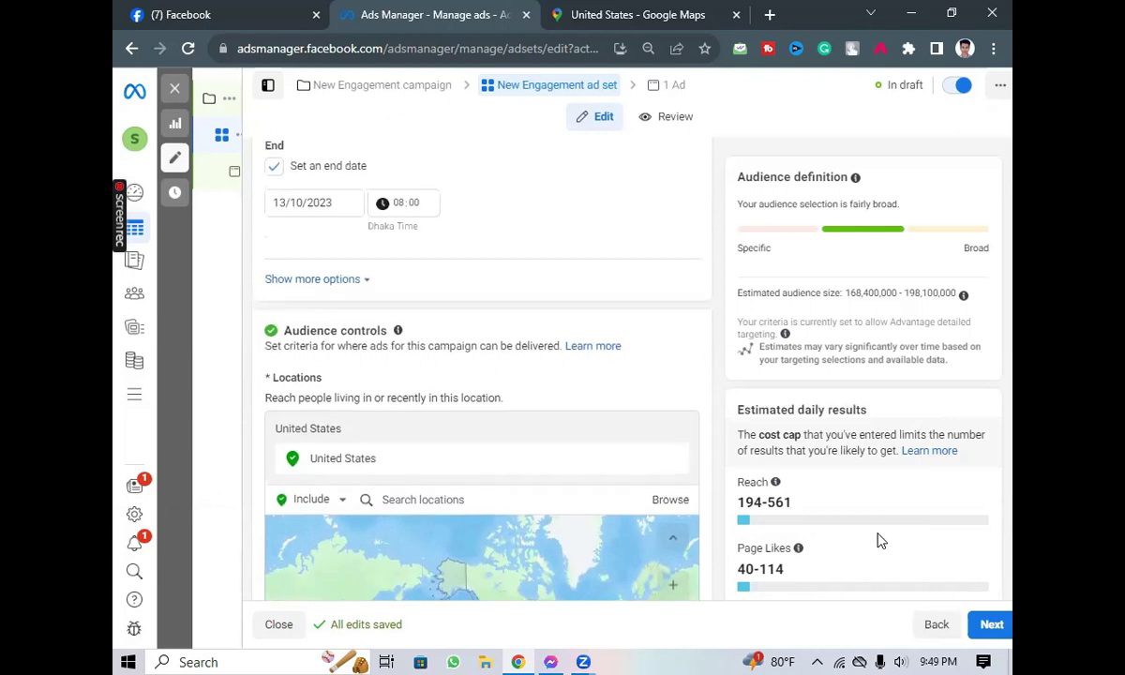
scroll(640, 459, "up", 10)
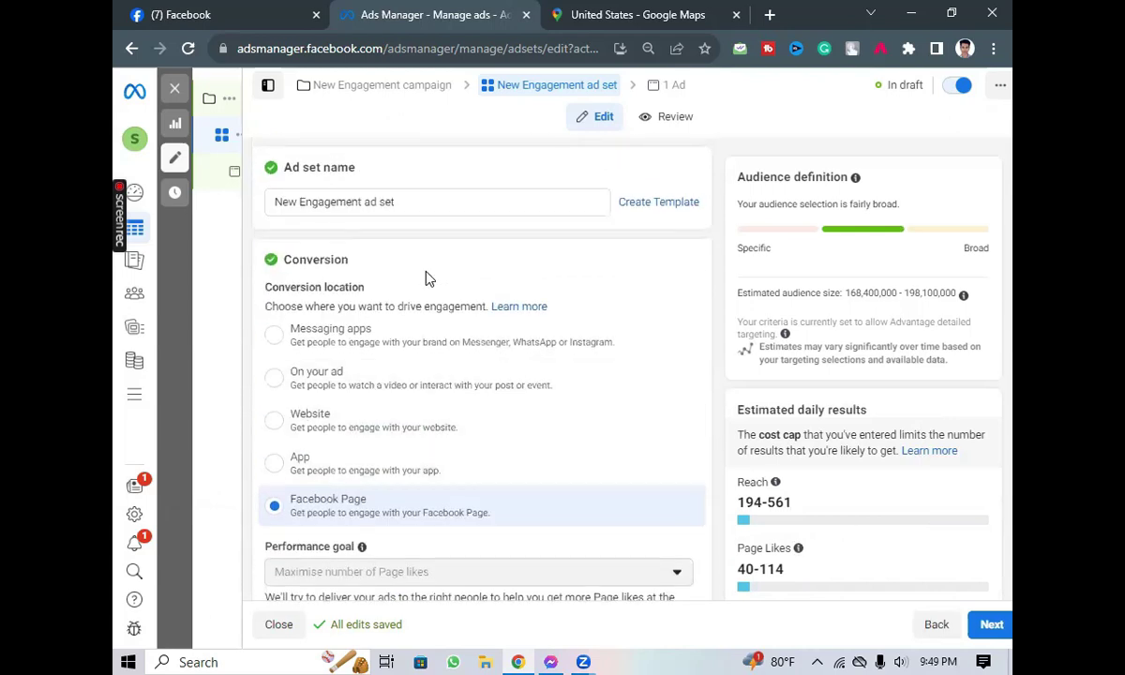
scroll(453, 426, "down", 4)
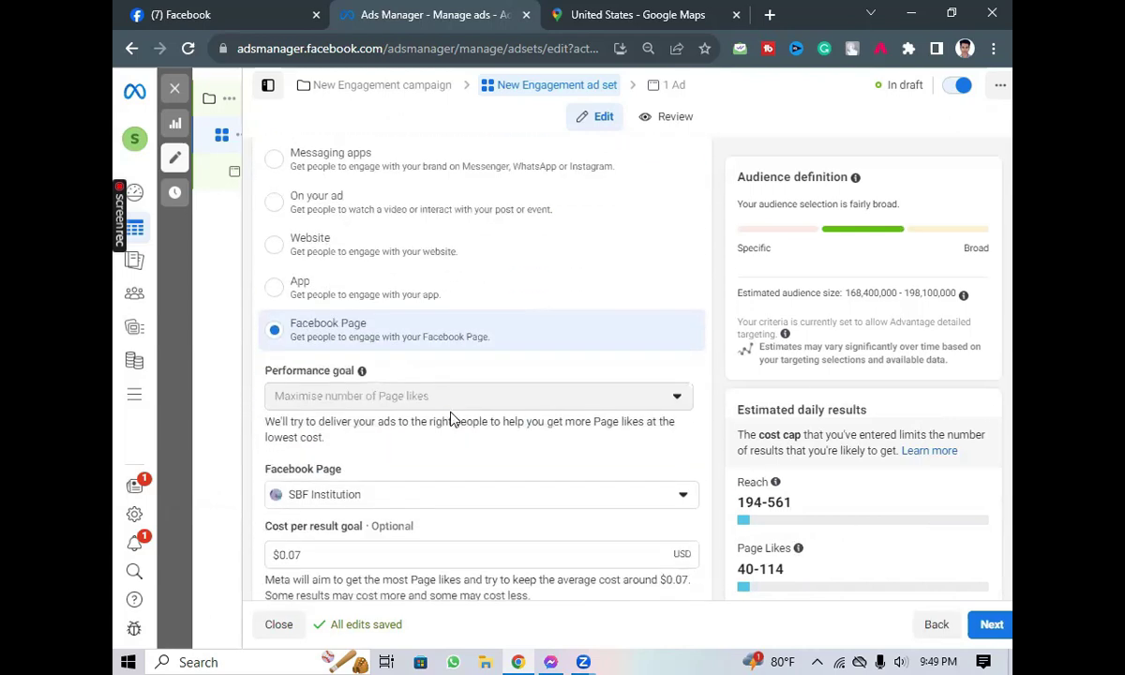
scroll(472, 403, "up", 4)
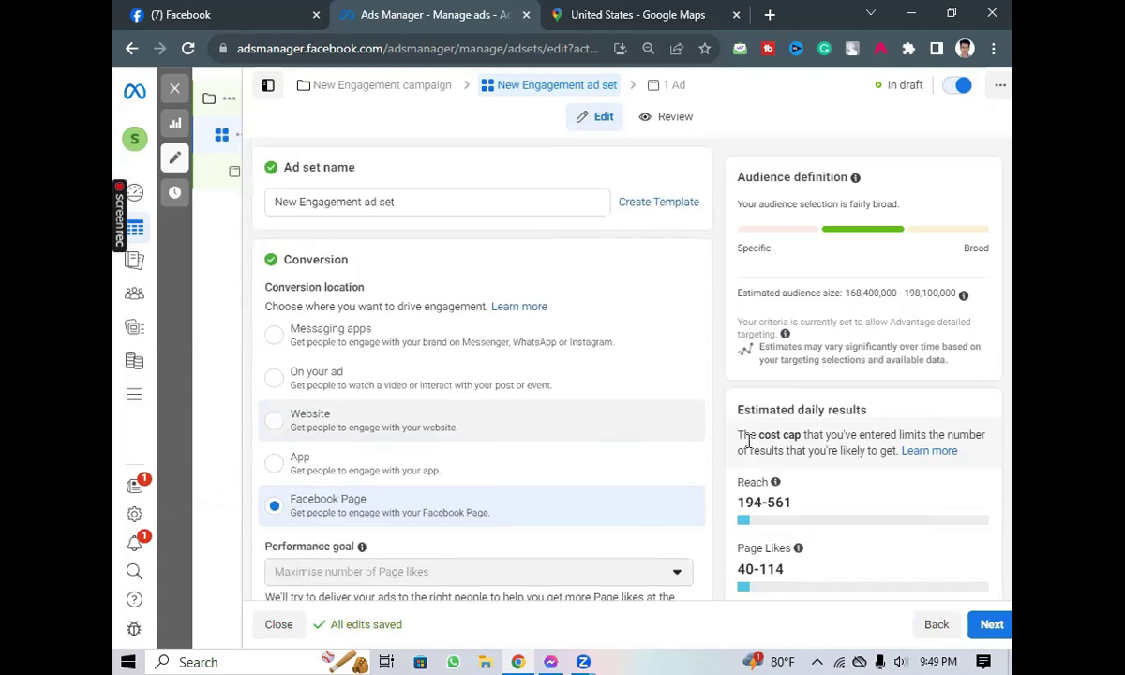
Set the cost per result goal to $0.10 and read the explanations of the estimated daily reach and Page likes.
scroll(429, 392, "down", 1)
scroll(429, 392, "down", 6)
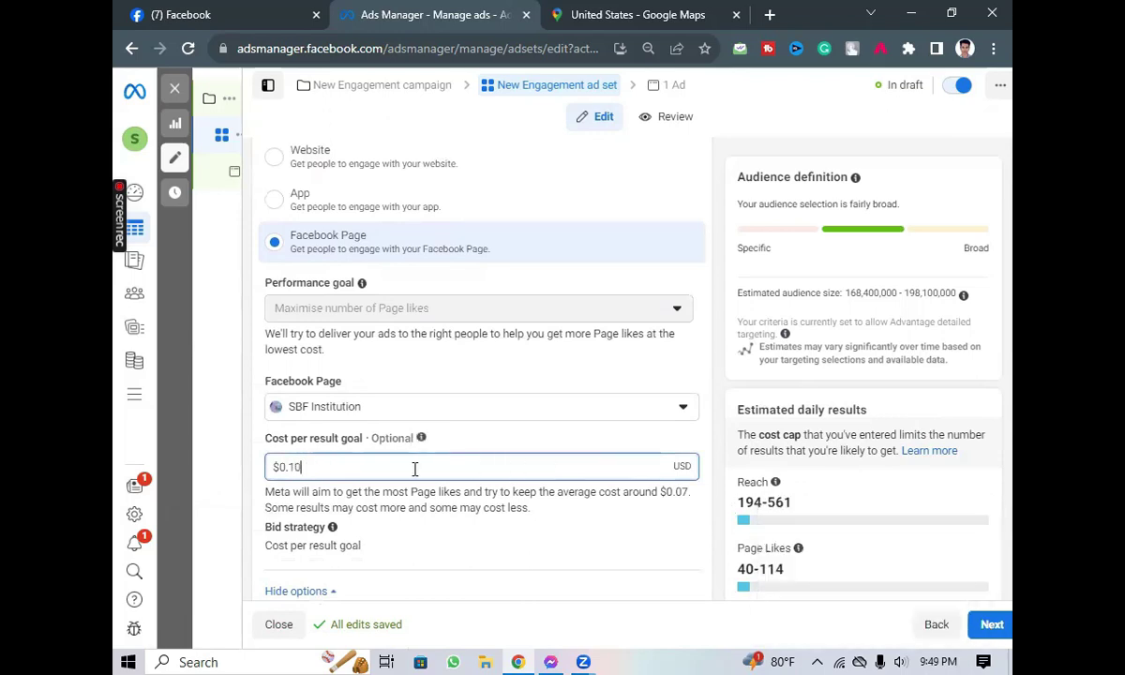
left_click(513, 583)
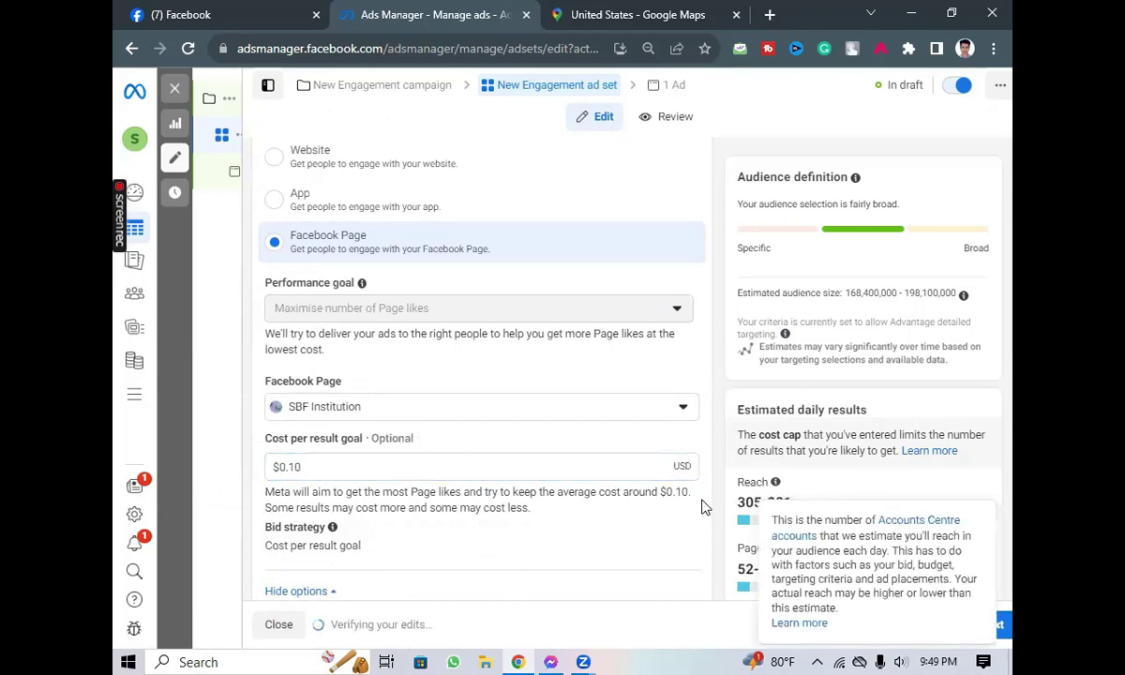
mouse_move(808, 520)
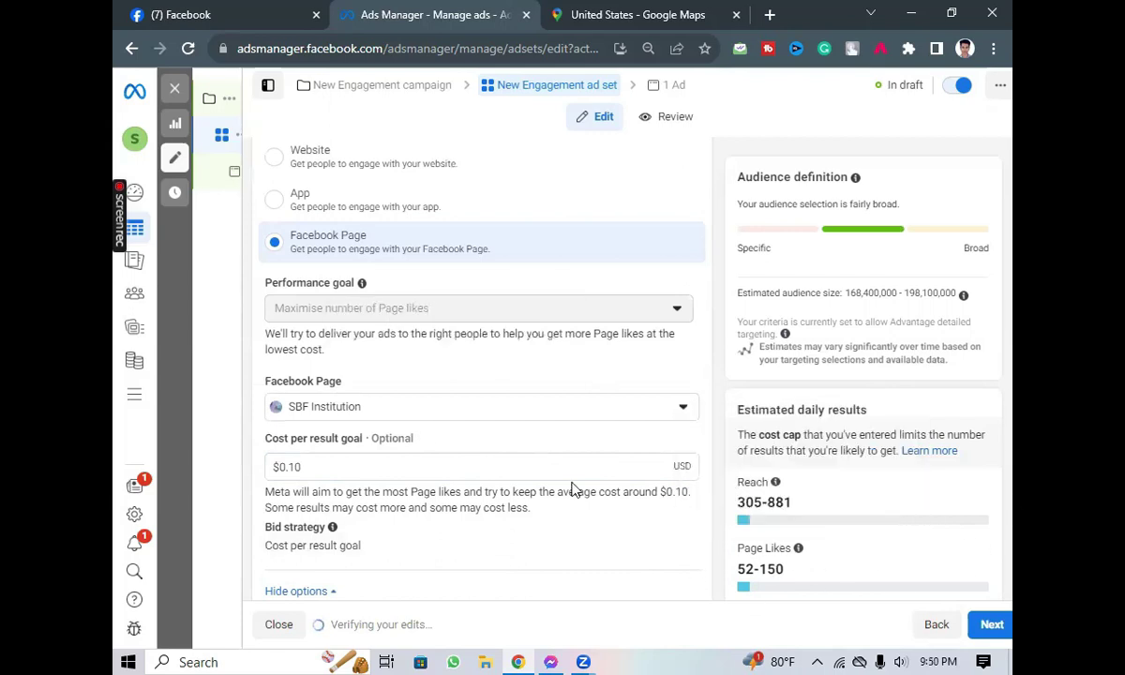
scroll(563, 483, "down", 3)
scroll(525, 475, "down", 10)
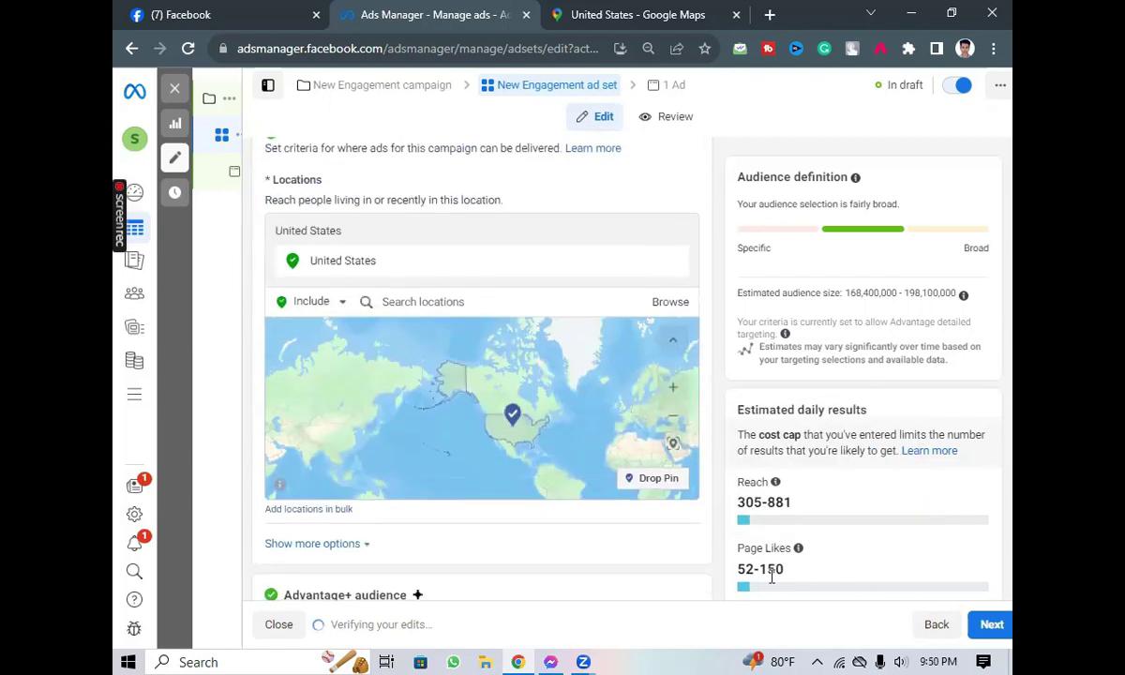
scroll(775, 570, "down", 1)
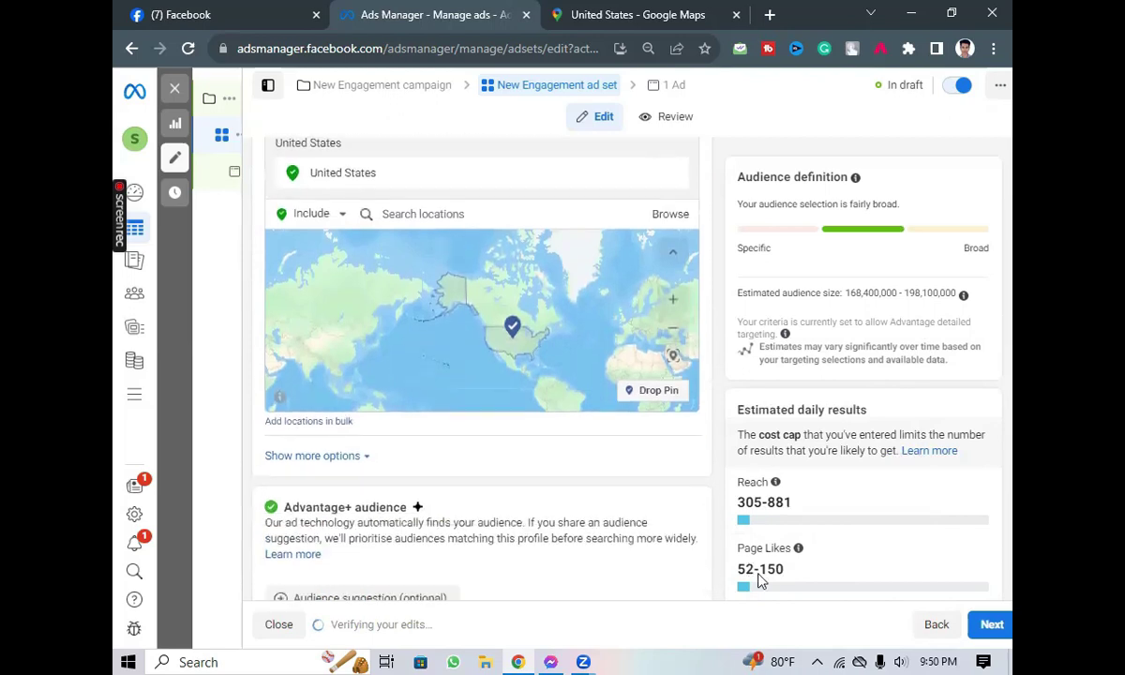
mouse_move(798, 547)
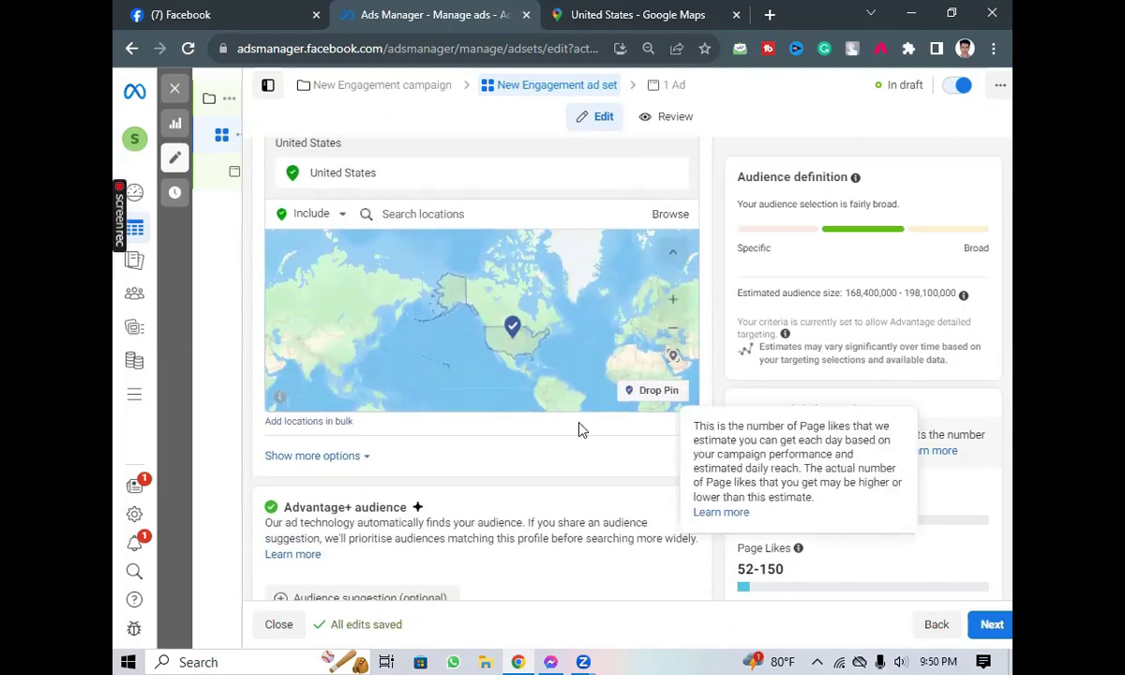
Expand the optional audience suggestion under Advantage+ audience and look over its custom audience, age, gender and detailed targeting settings.
scroll(567, 469, "down", 6)
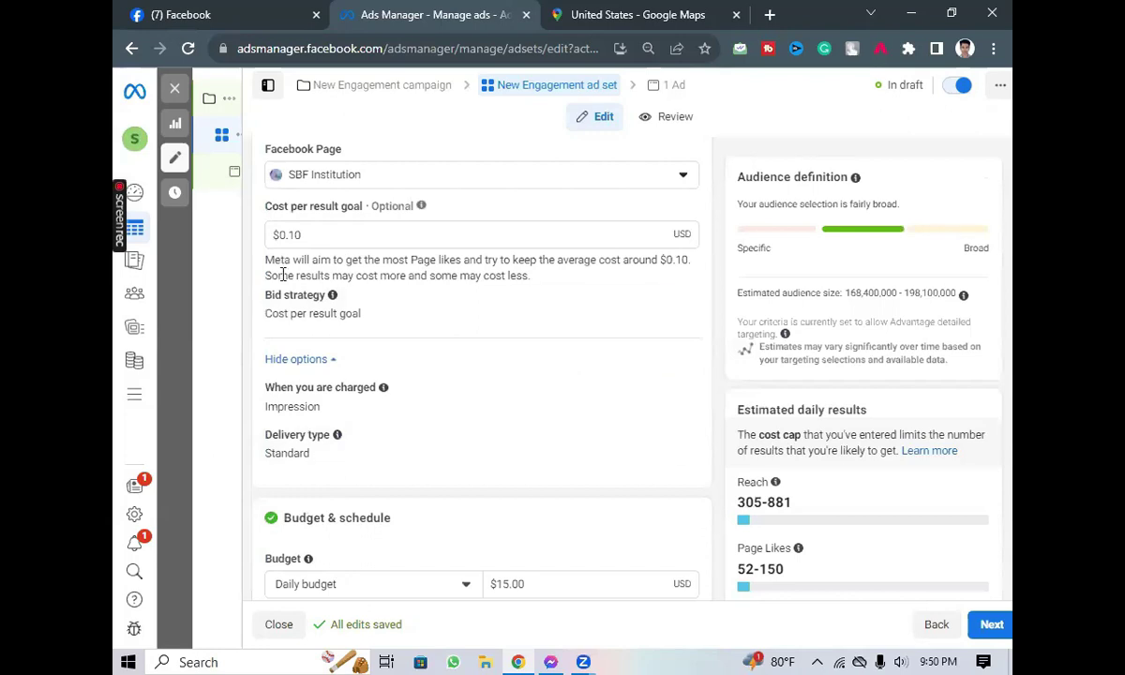
scroll(572, 384, "down", 8)
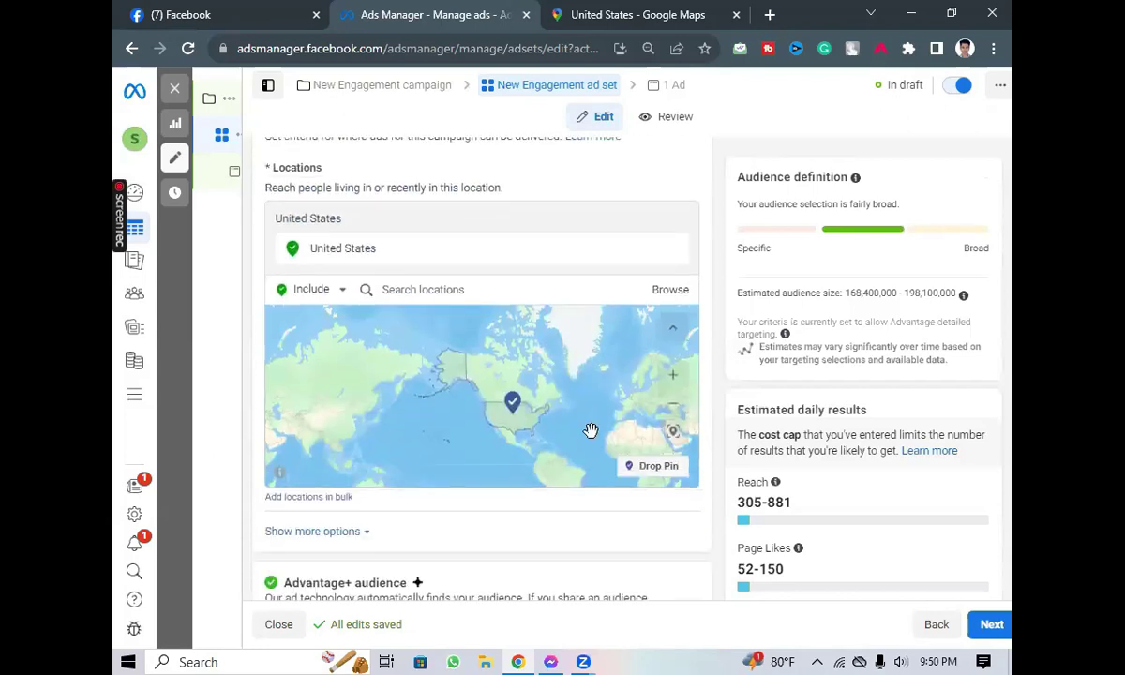
scroll(630, 452, "down", 3)
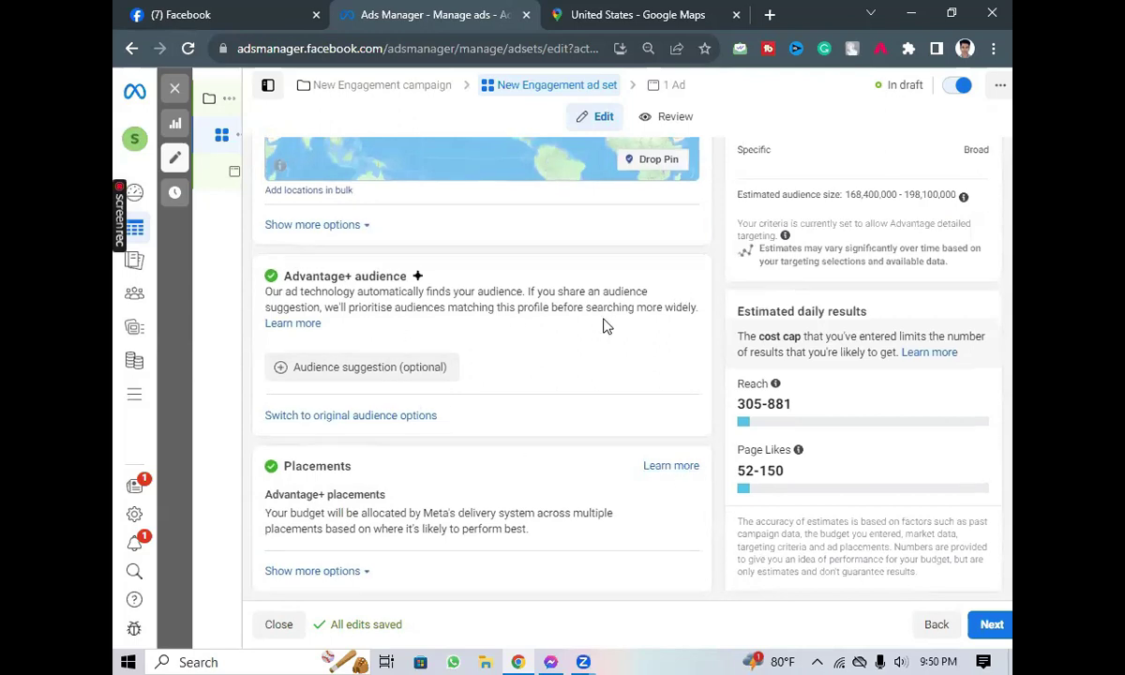
scroll(476, 369, "up", 1)
left_click(371, 454)
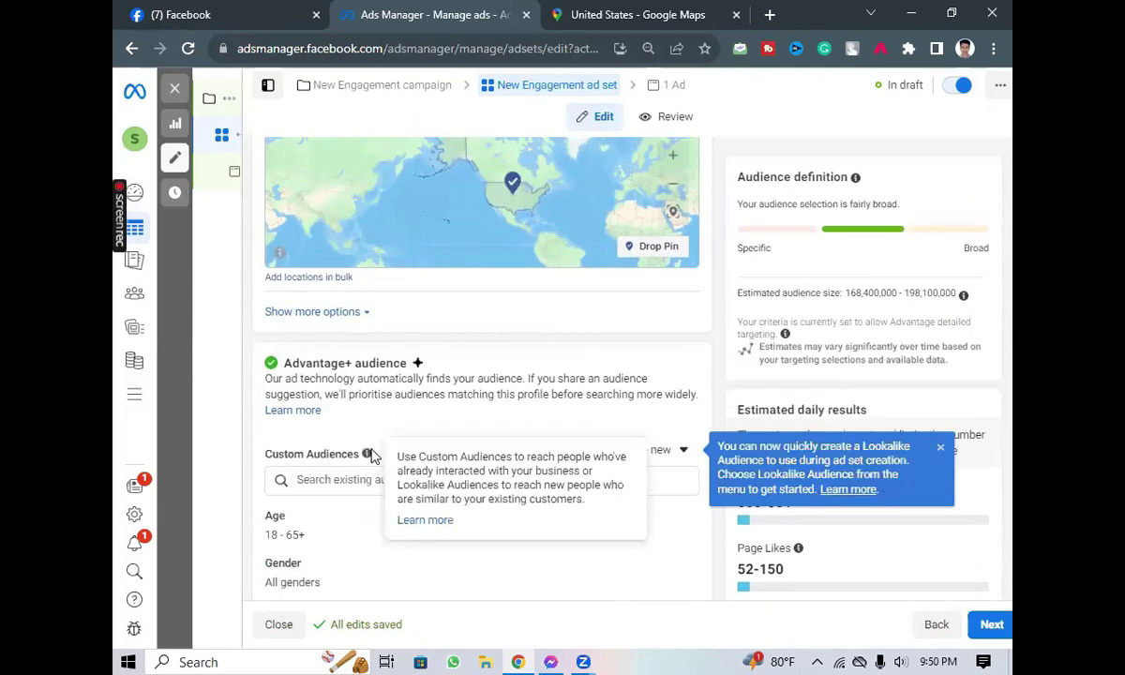
scroll(356, 458, "down", 3)
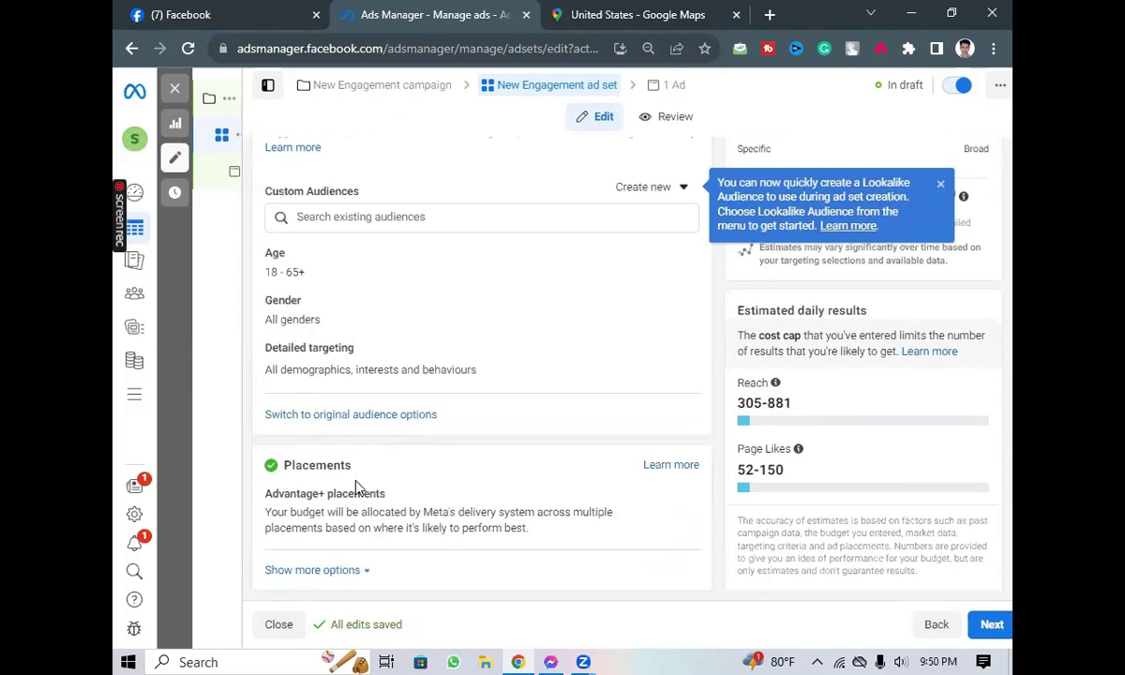
scroll(532, 341, "up", 1)
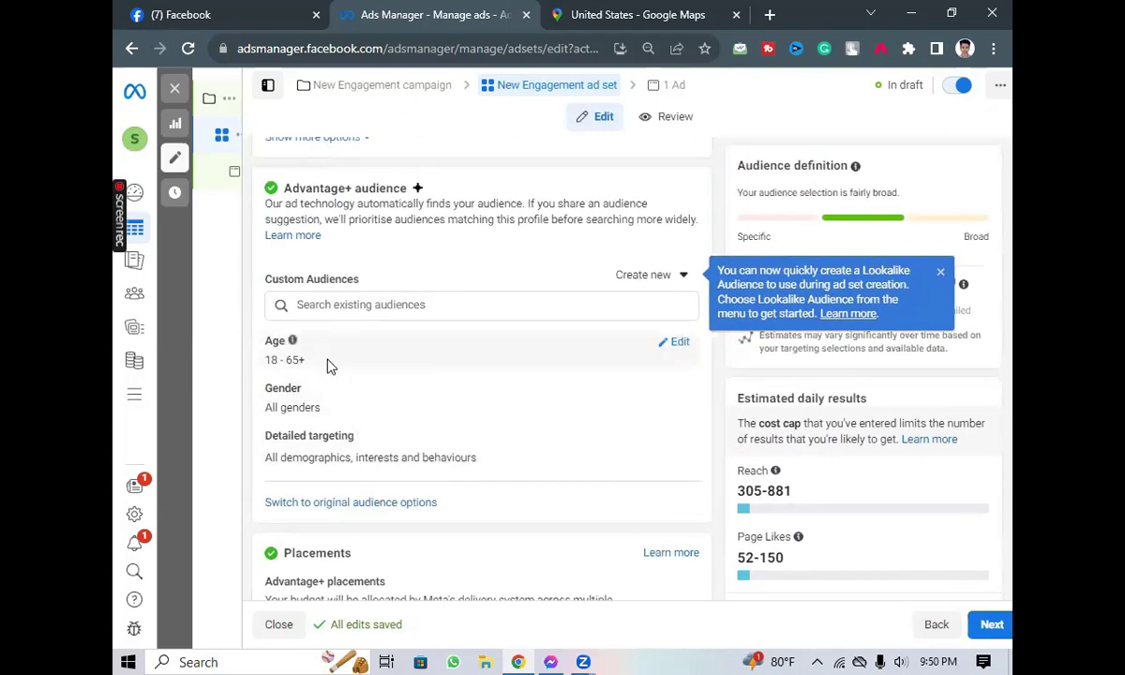
Set the suggested audience's age range to 21 to 45.
left_click(673, 345)
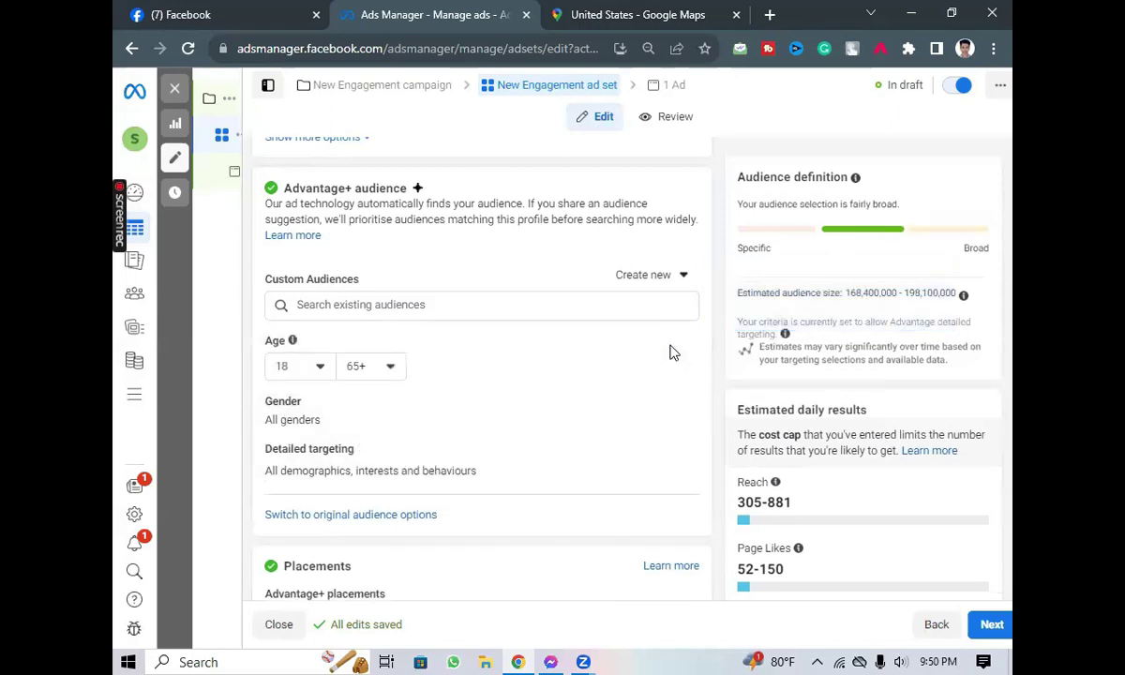
left_click(308, 369)
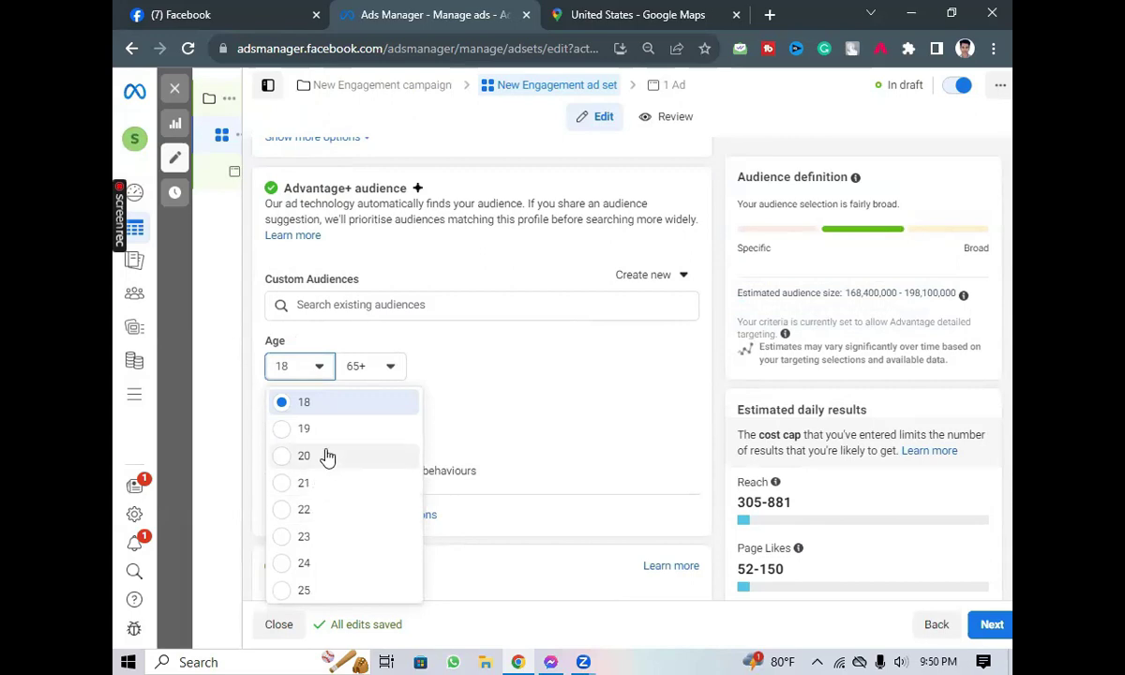
left_click(329, 482)
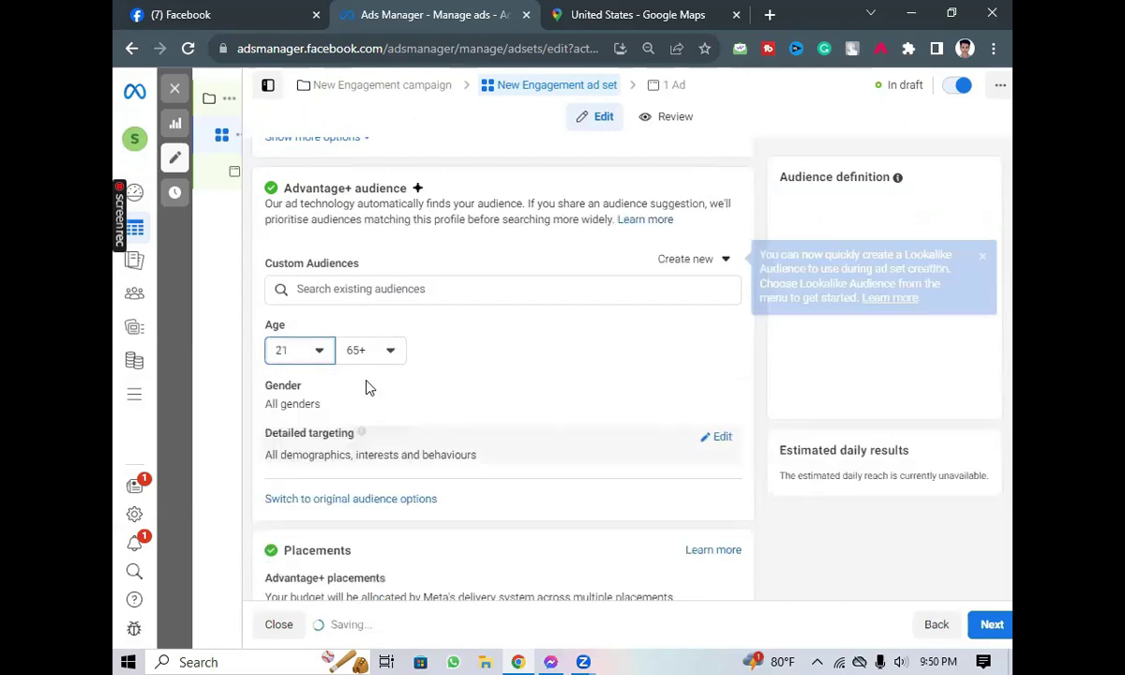
left_click(385, 365)
scroll(398, 490, "up", 4)
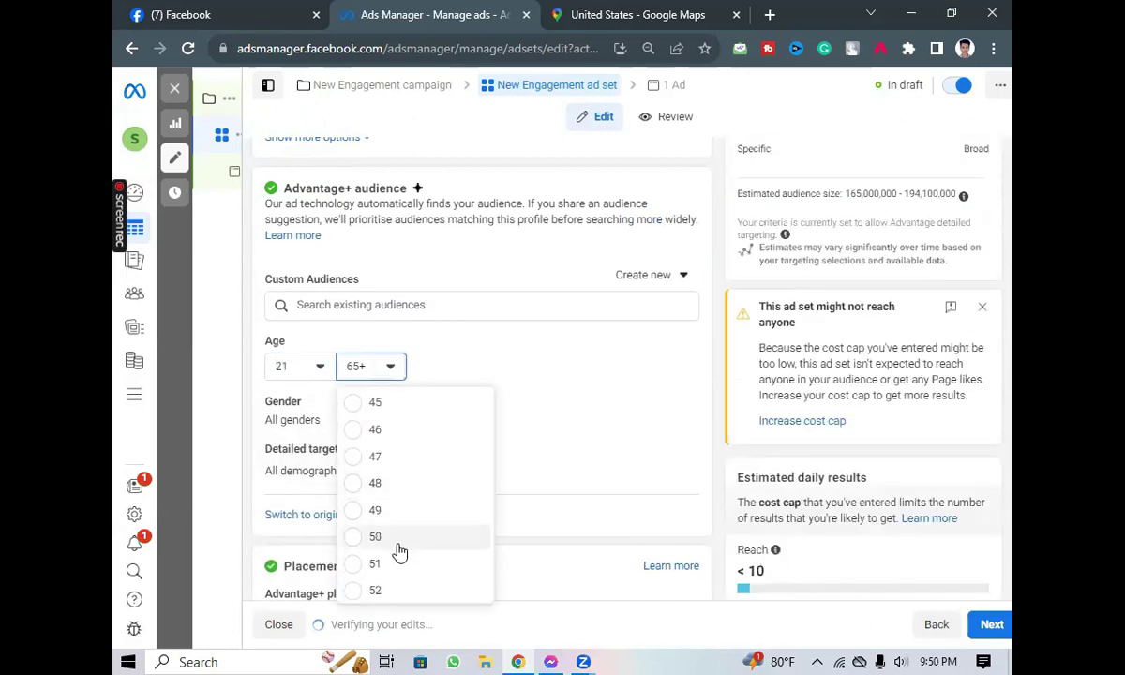
scroll(398, 544, "down", 3)
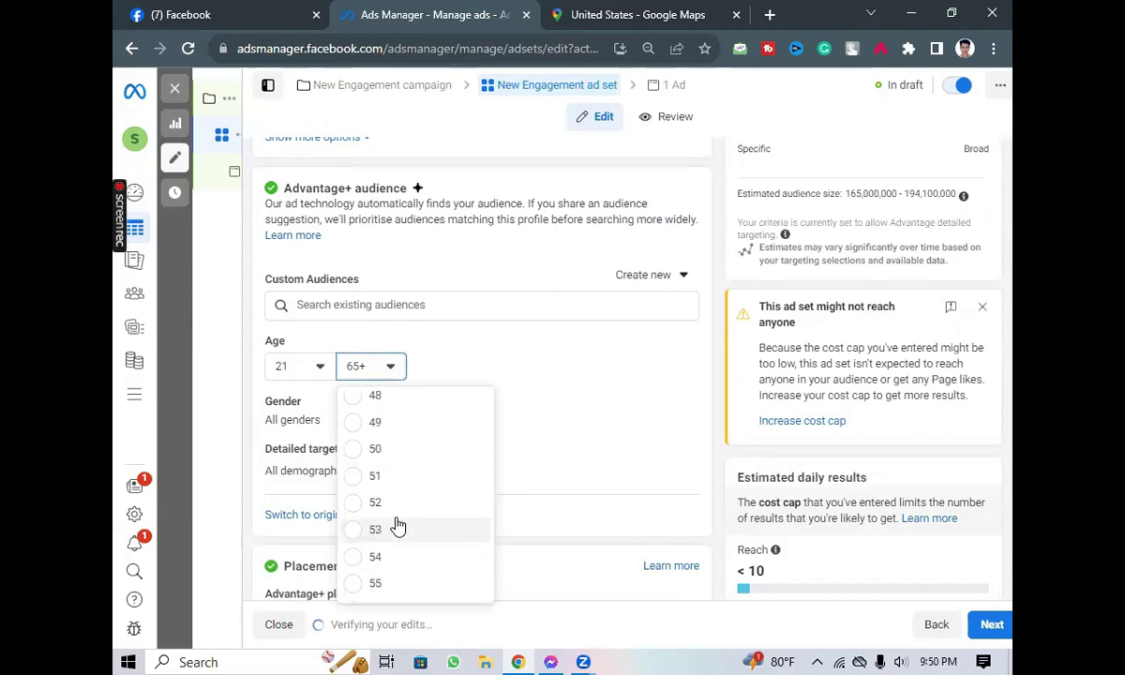
scroll(397, 529, "down", 1)
scroll(398, 530, "up", 3)
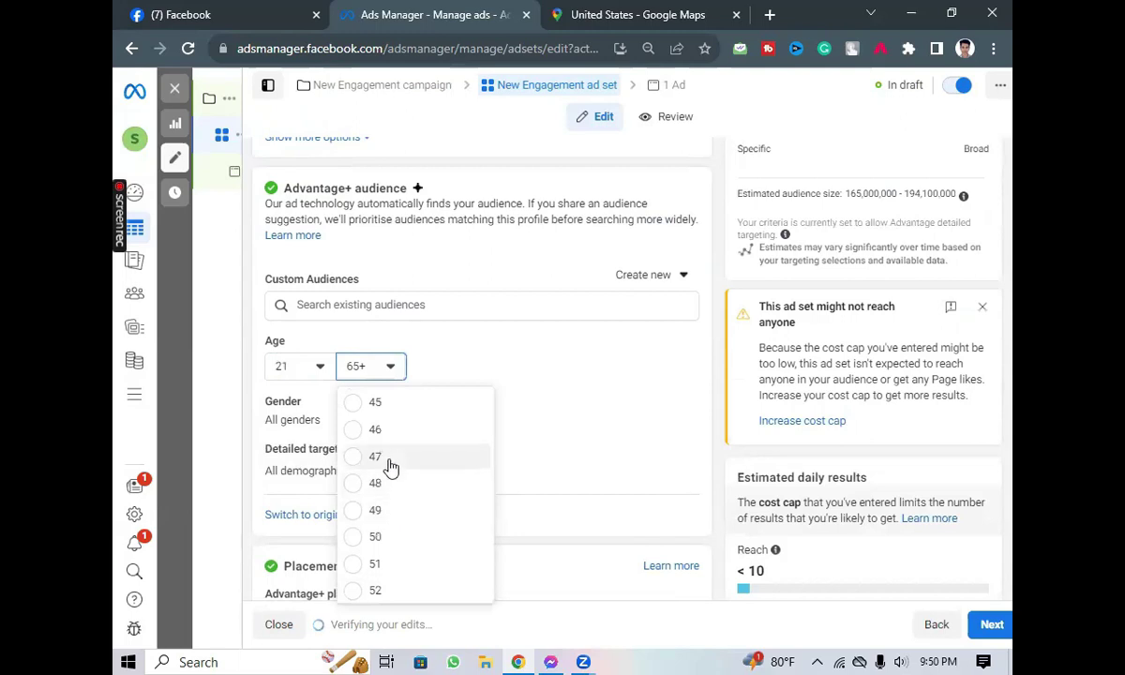
left_click(376, 404)
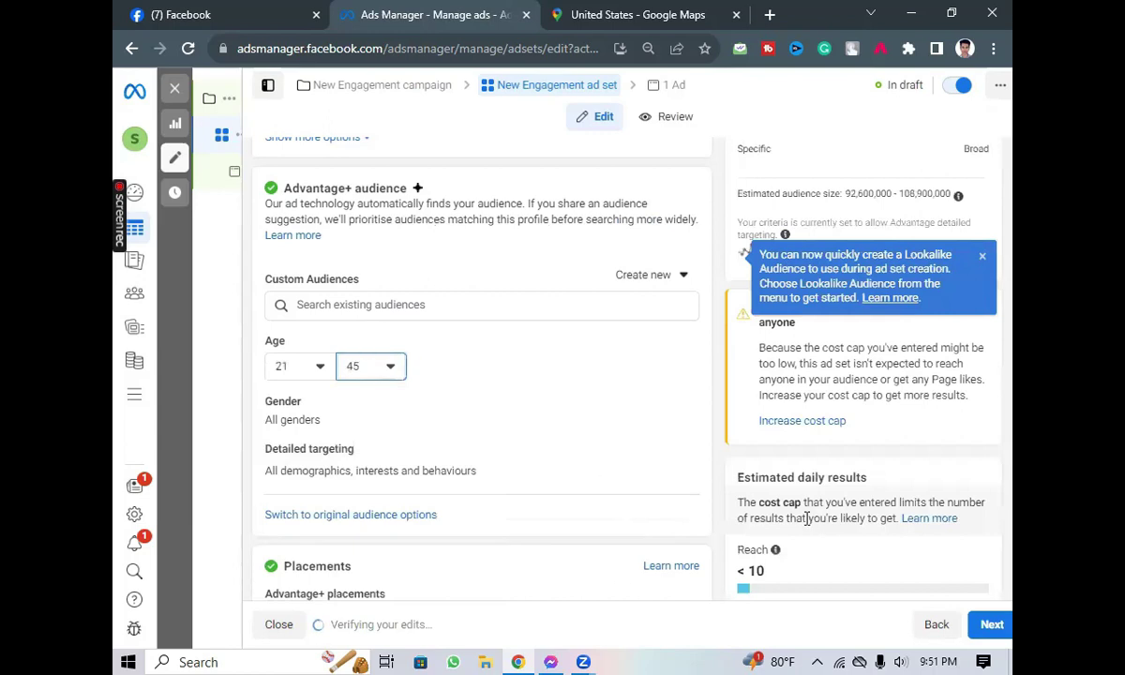
Check the audience suggestion settings and dismiss the cost cap warning about the ad set's reach.
scroll(445, 417, "up", 2)
scroll(310, 507, "down", 1)
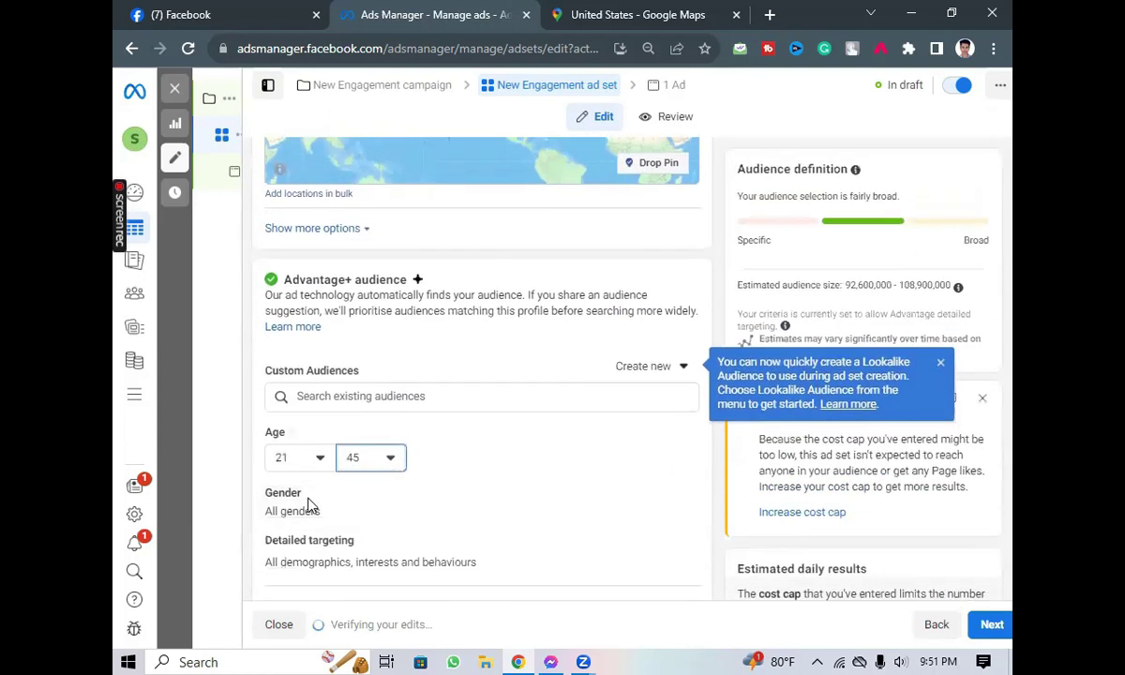
scroll(981, 335, "down", 1)
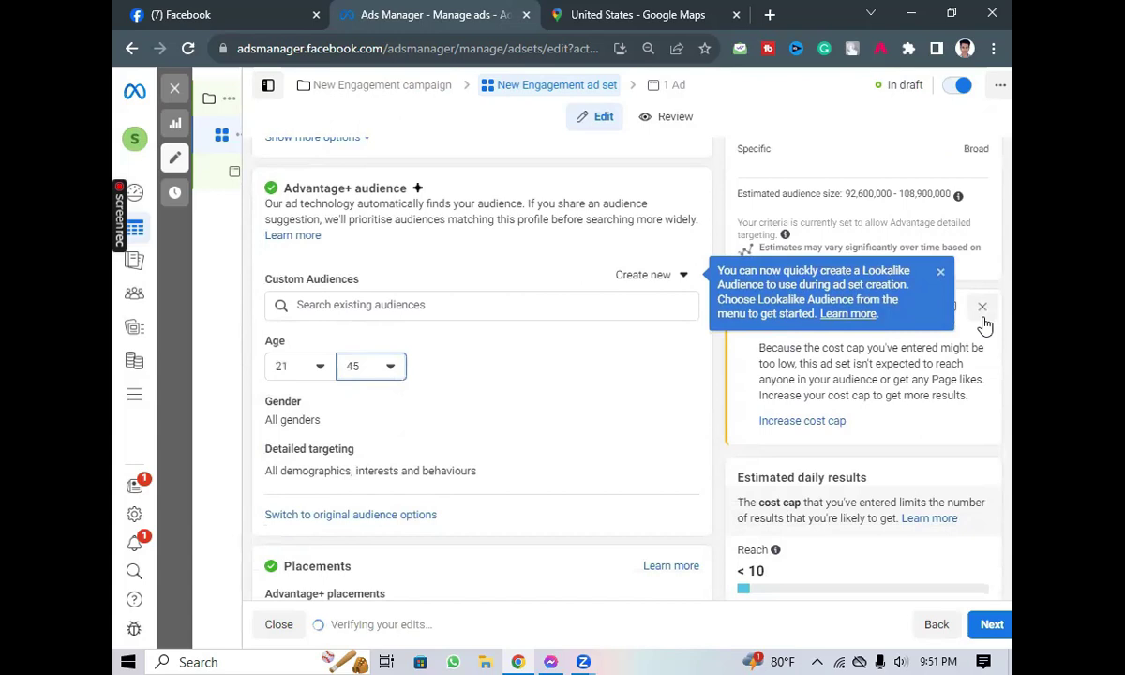
left_click(982, 311)
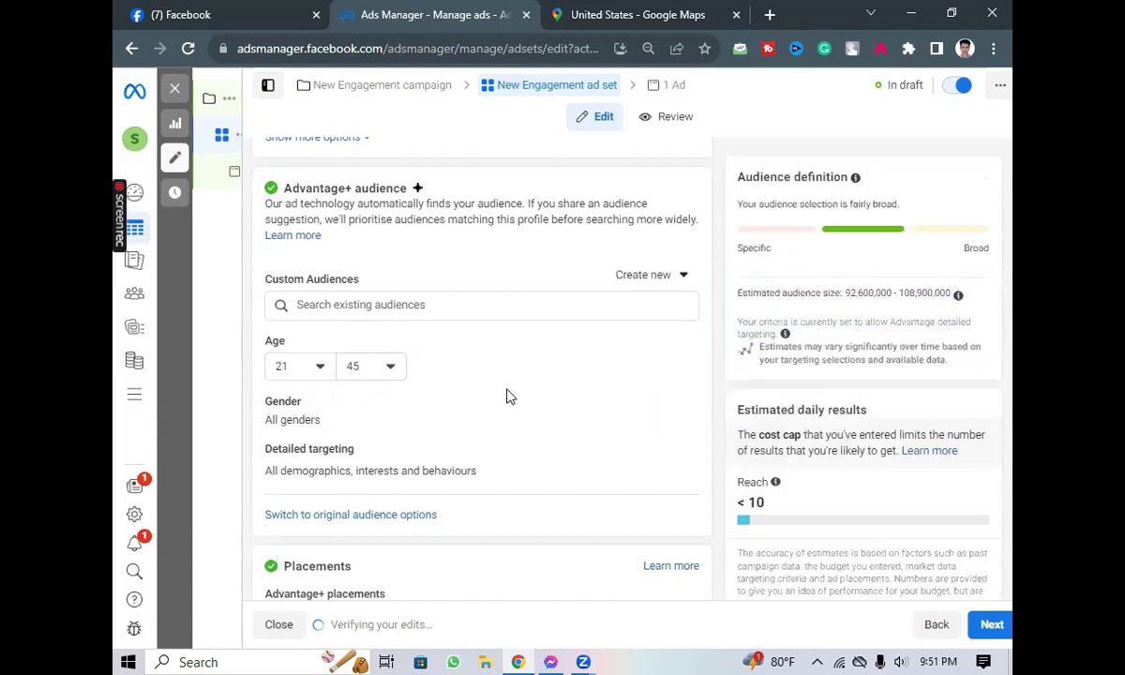
Open the gender options for editing and add the Student (education) interest to the detailed targeting.
left_click(665, 403)
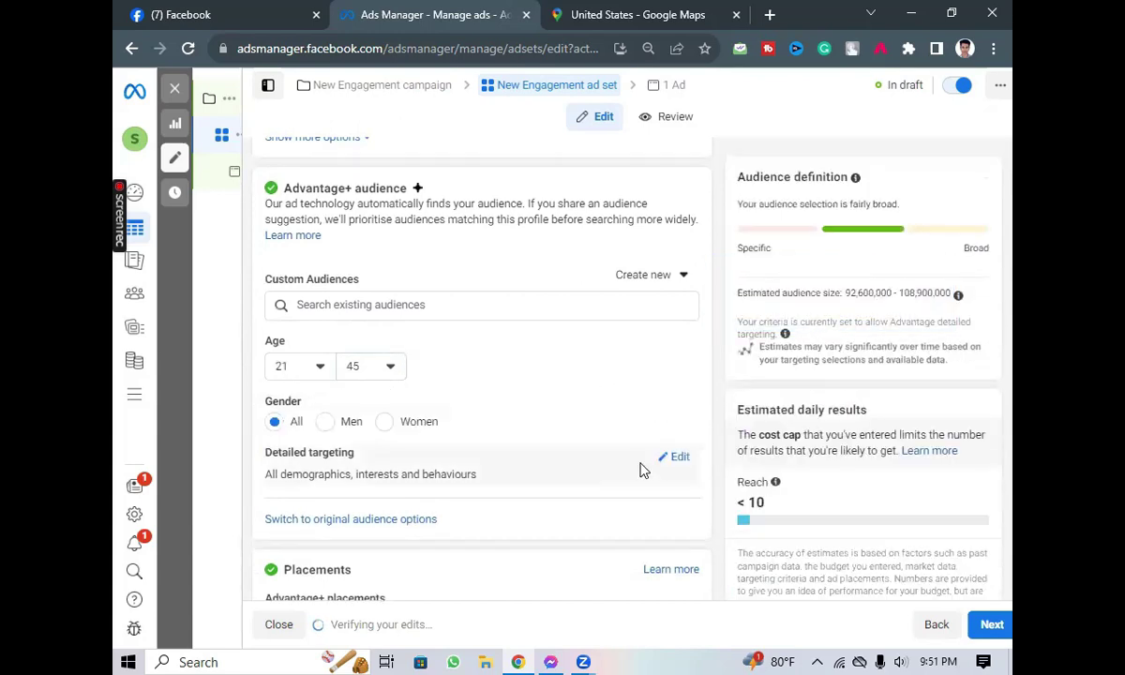
left_click(671, 458)
left_click(489, 500)
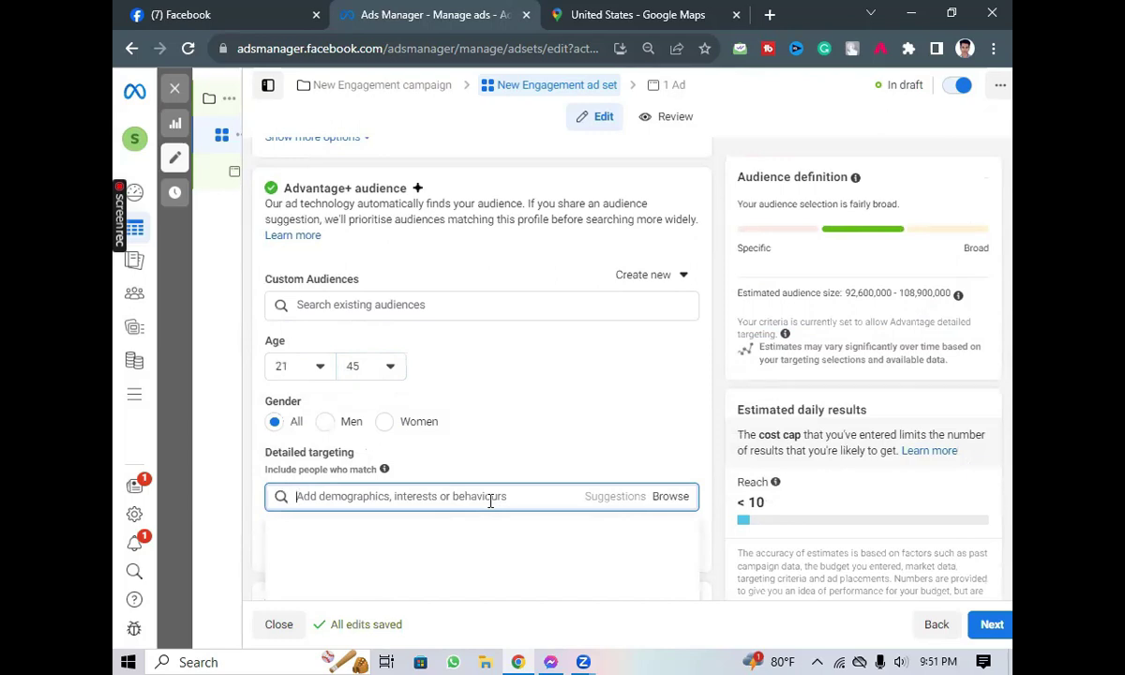
type("student")
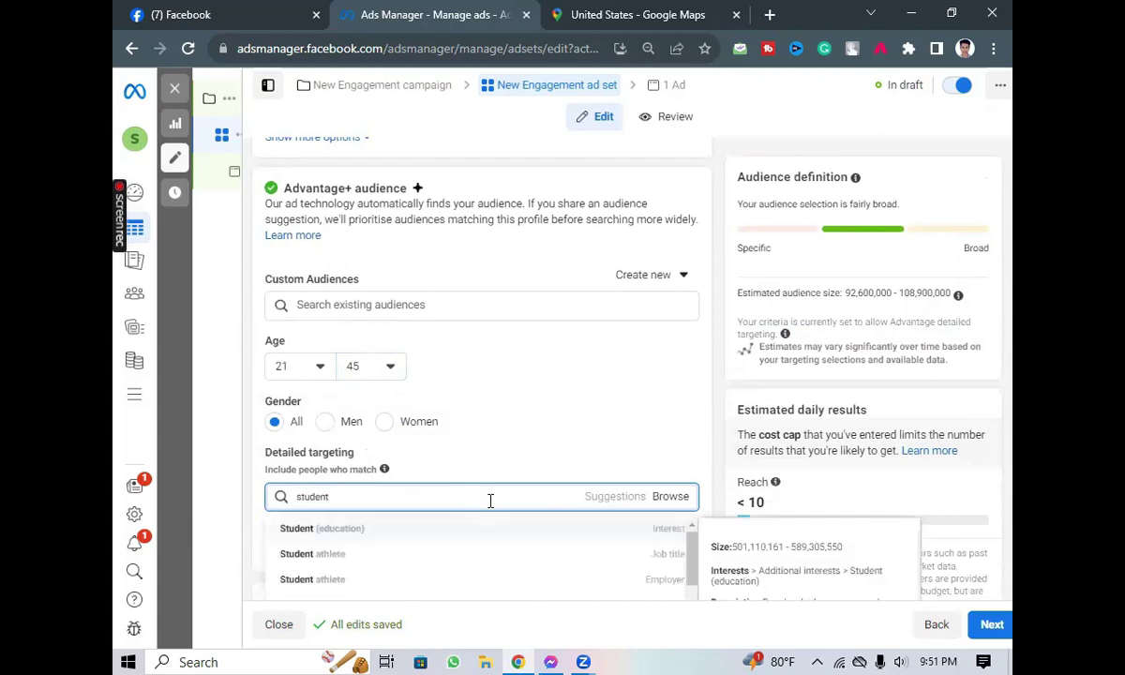
left_click(672, 531)
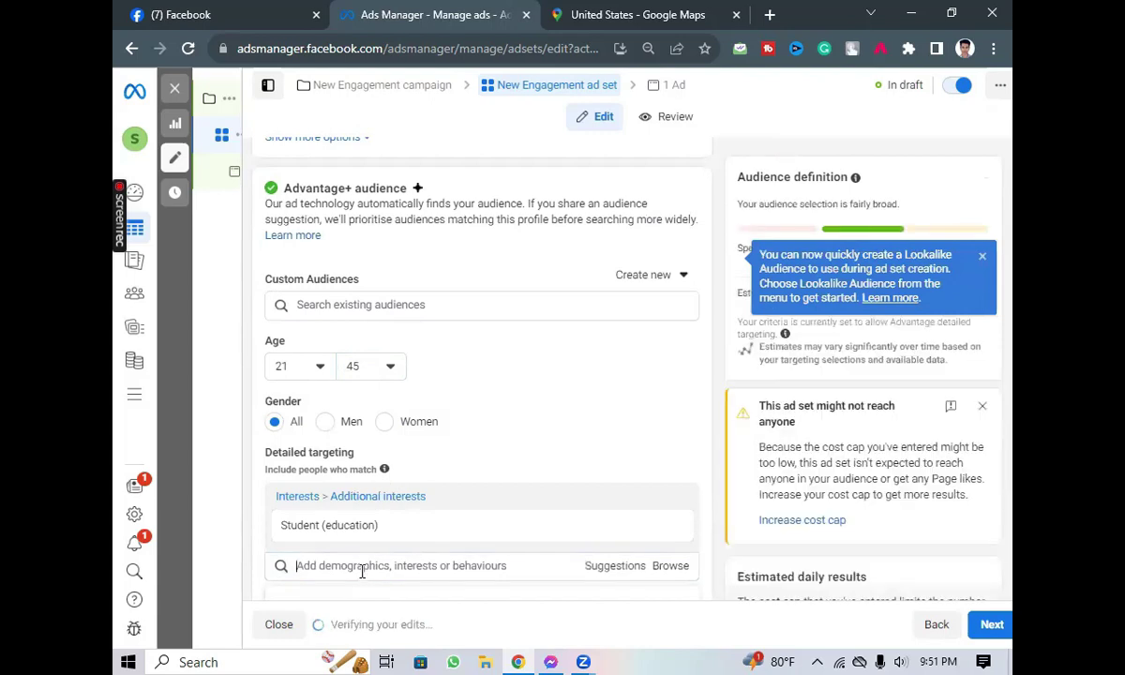
Search the detailed targeting for "beauty" and add the Beauty (social concept) interest.
type("bo")
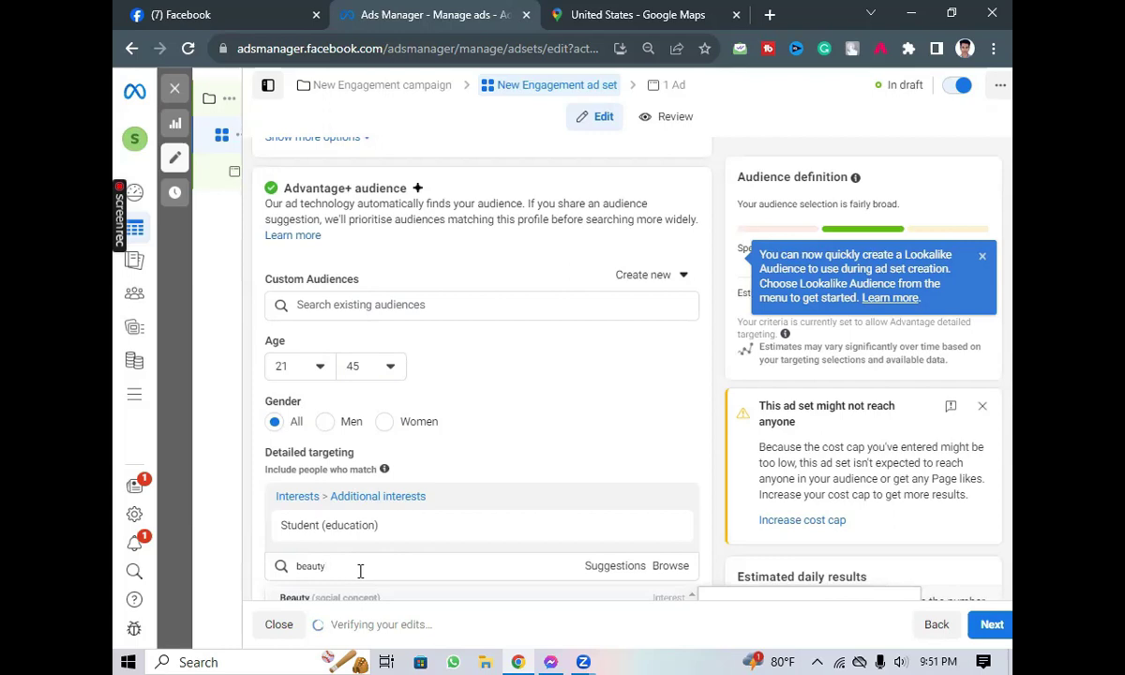
scroll(360, 571, "down", 1)
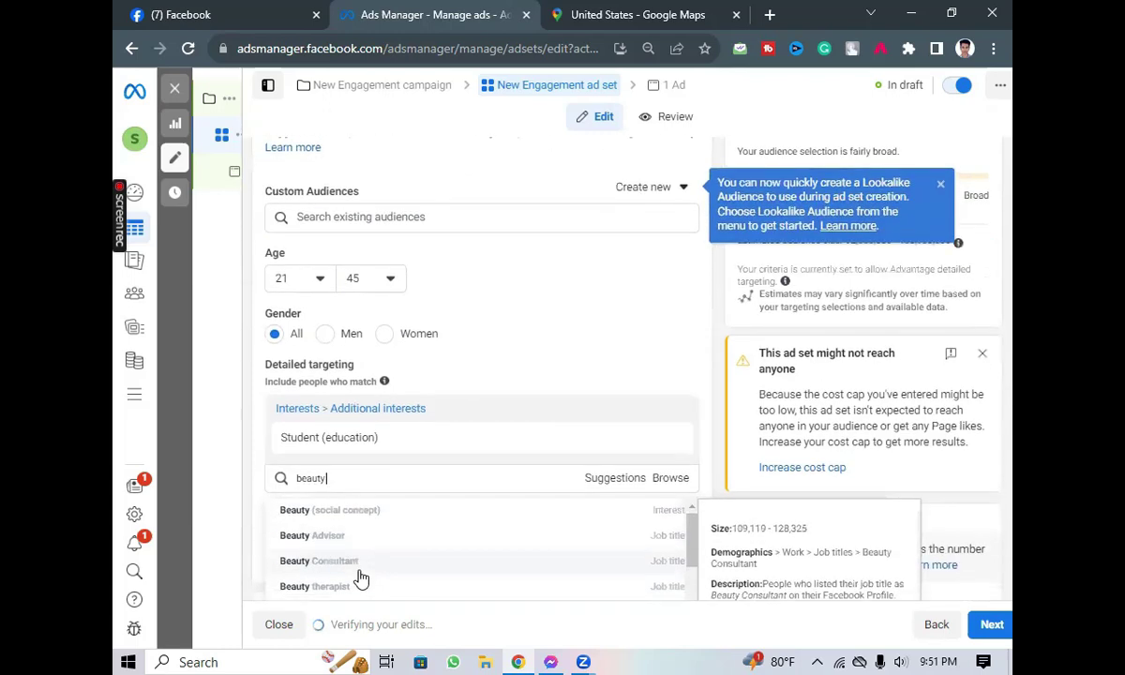
left_click(360, 518)
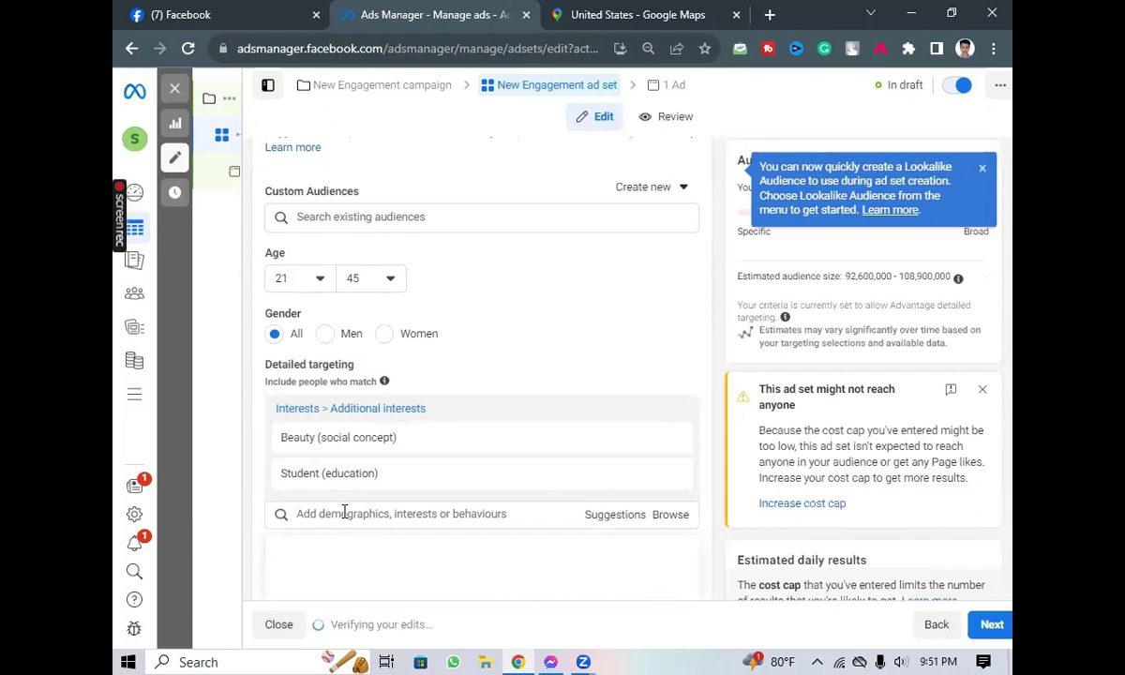
Replace the "small" search text with "fashion" and add the Fashion design (design) interest to the detailed targeting.
type("small")
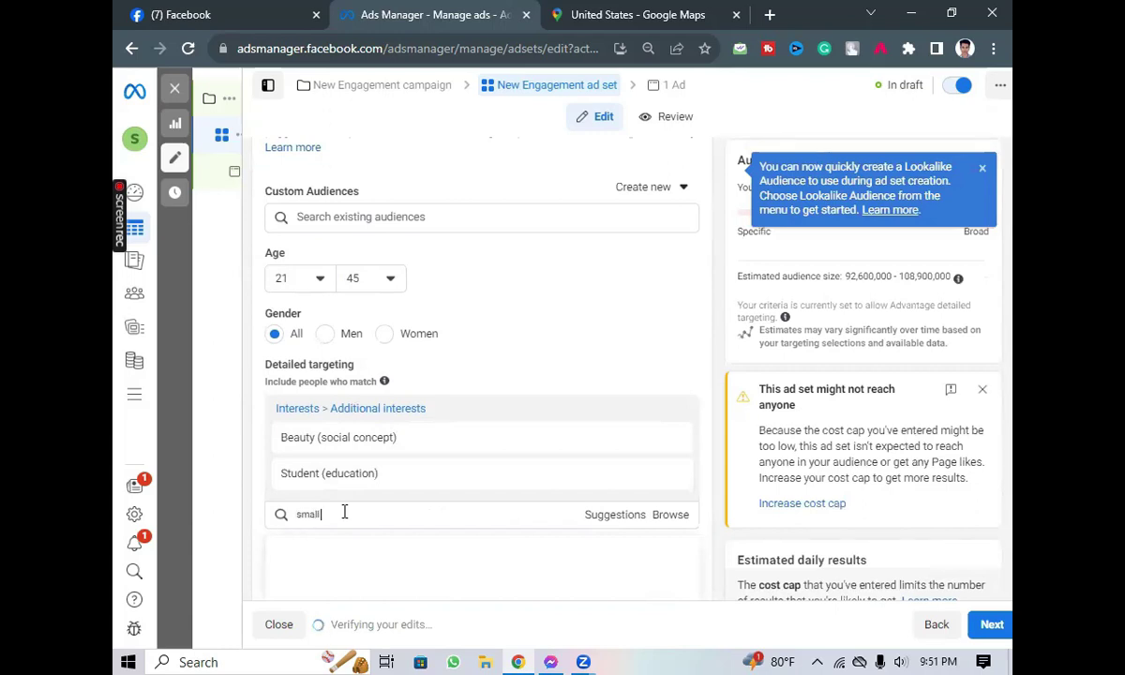
key("BackSpace")
key("BackSpace")
key("BackSpace")
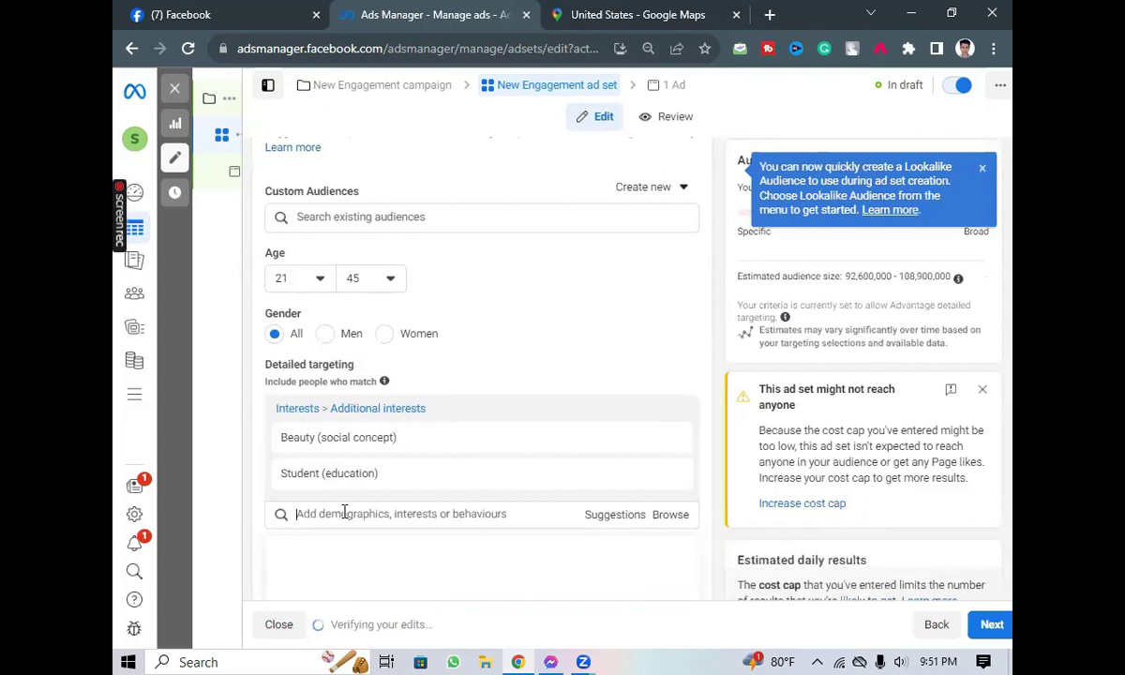
type("fashion")
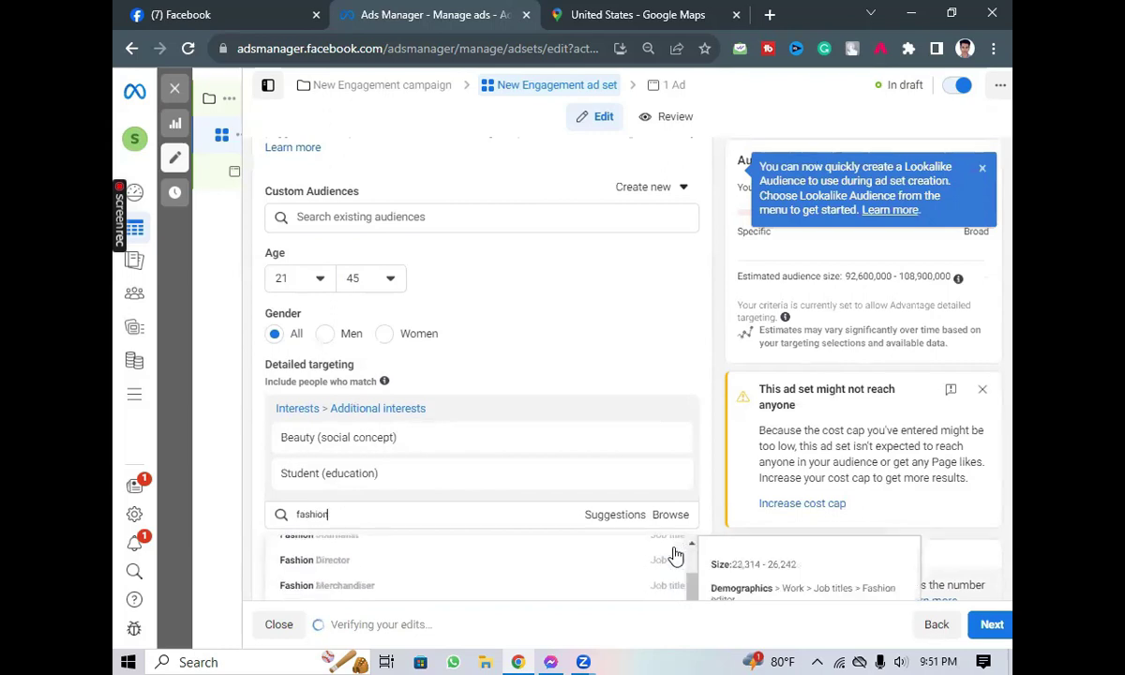
left_click(540, 573)
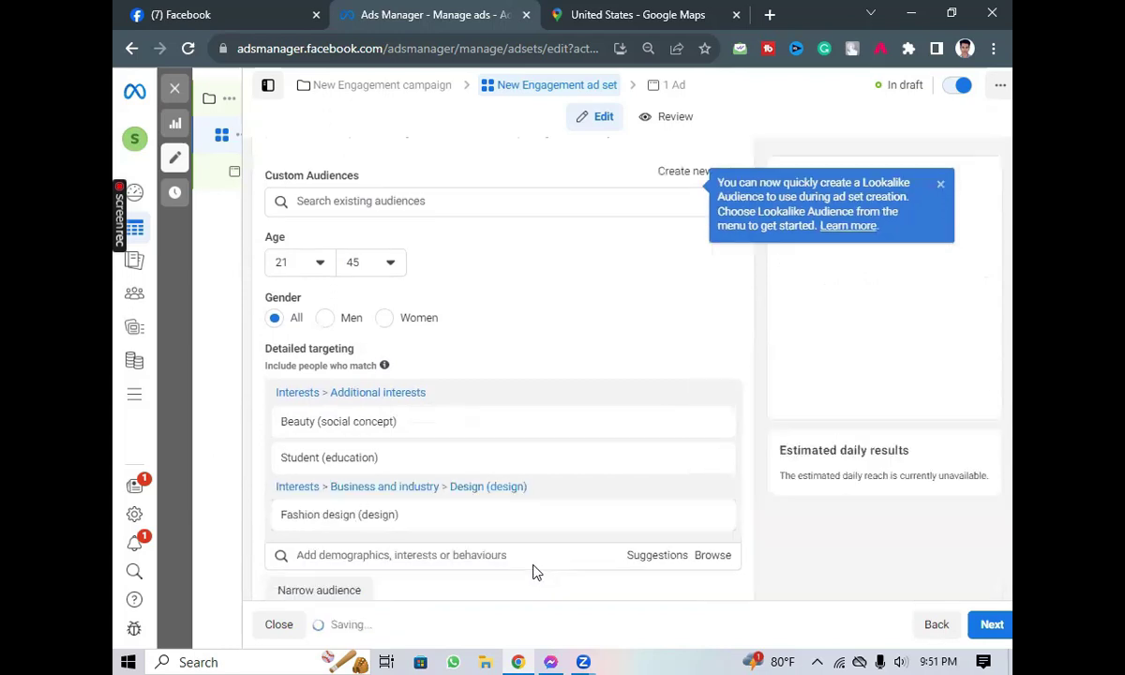
Search the detailed targeting for "clothing" and add the Clothing (clothing) interest.
left_click(368, 570)
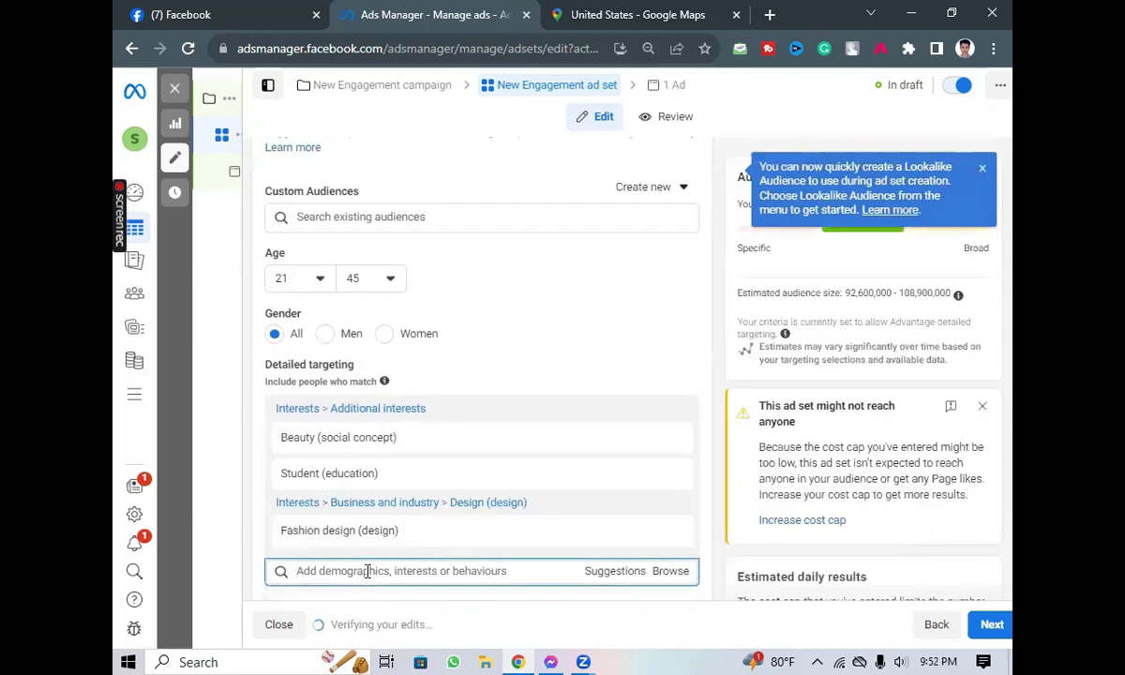
type("d")
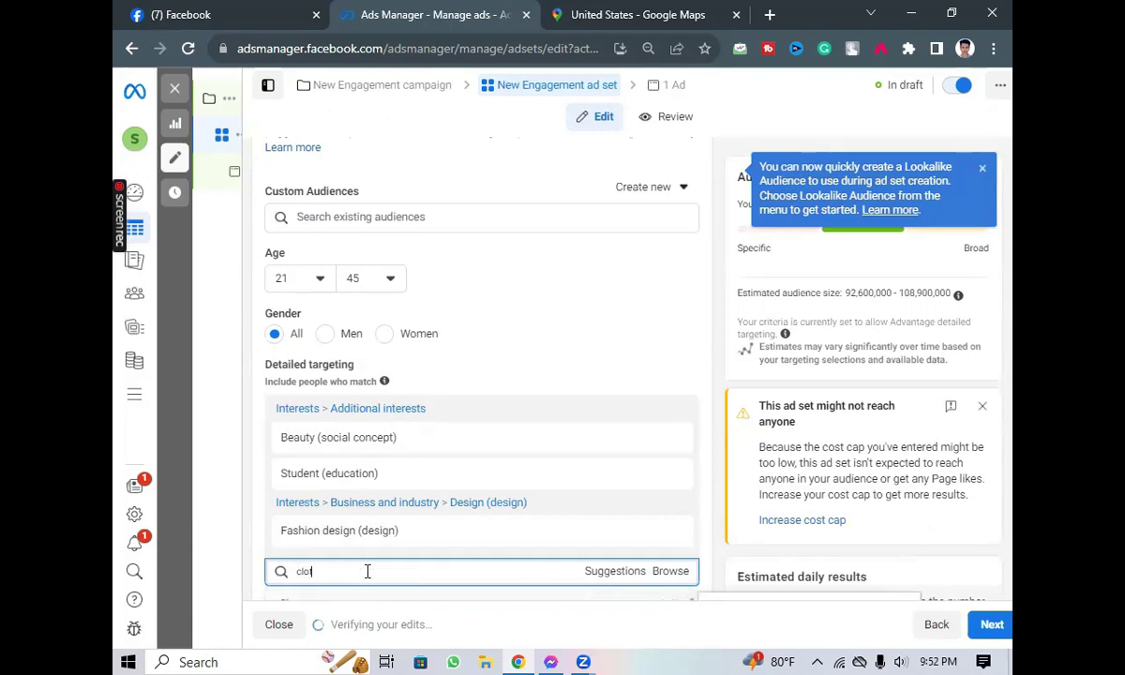
type("thing")
scroll(413, 469, "down", 2)
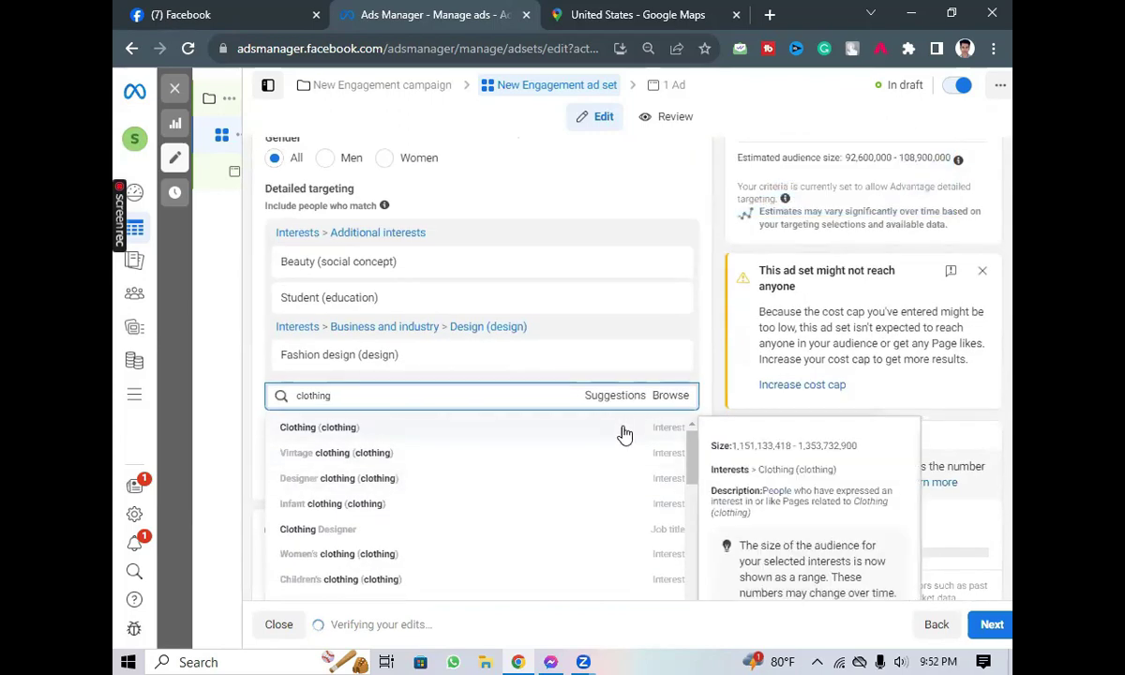
left_click(624, 430)
left_click(386, 432)
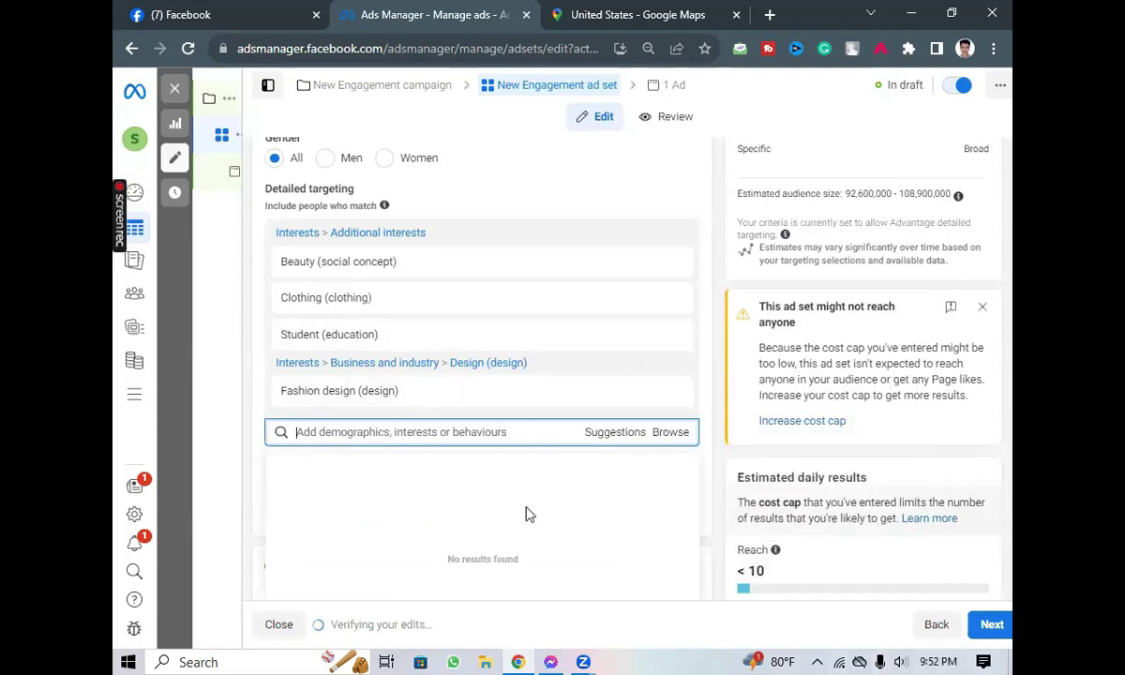
Dismiss the reach warning, clear the ad set's cost per result goal and check the estimated daily Page likes.
left_click(981, 307)
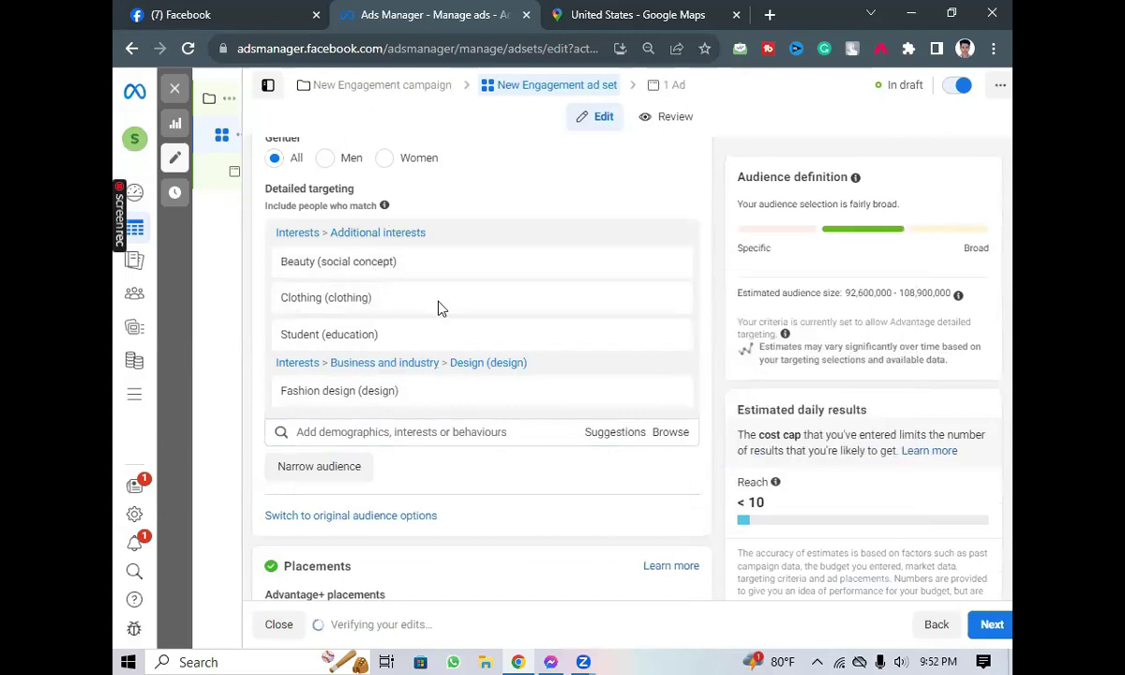
scroll(539, 487, "up", 5)
scroll(530, 494, "up", 10)
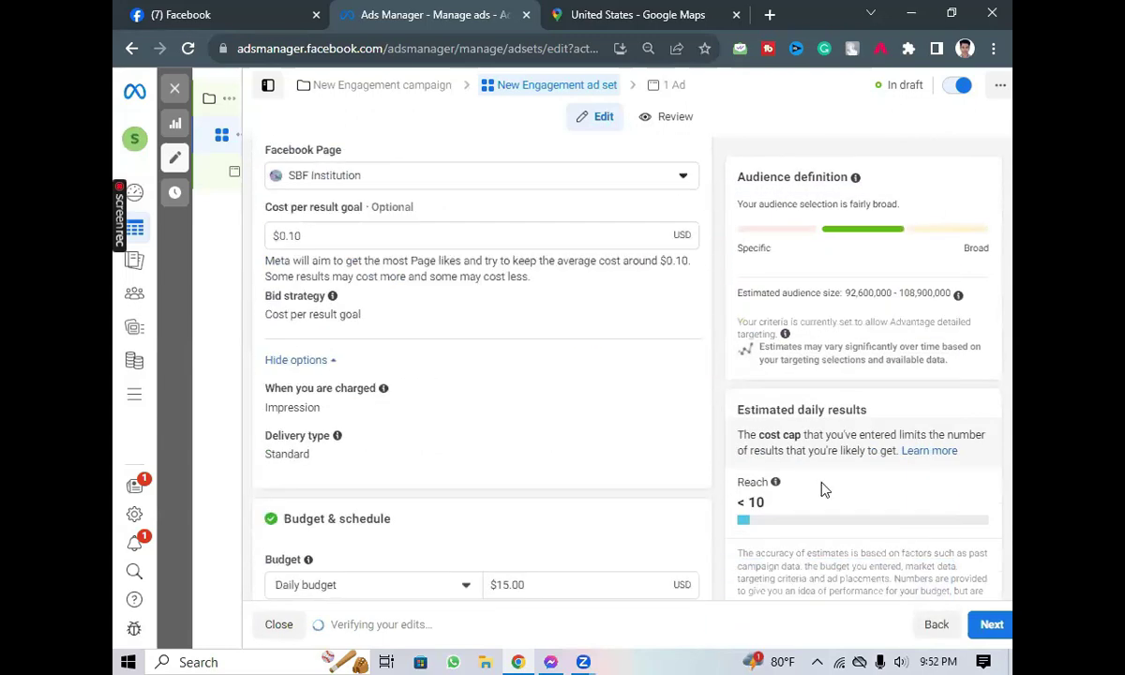
scroll(305, 480, "down", 3)
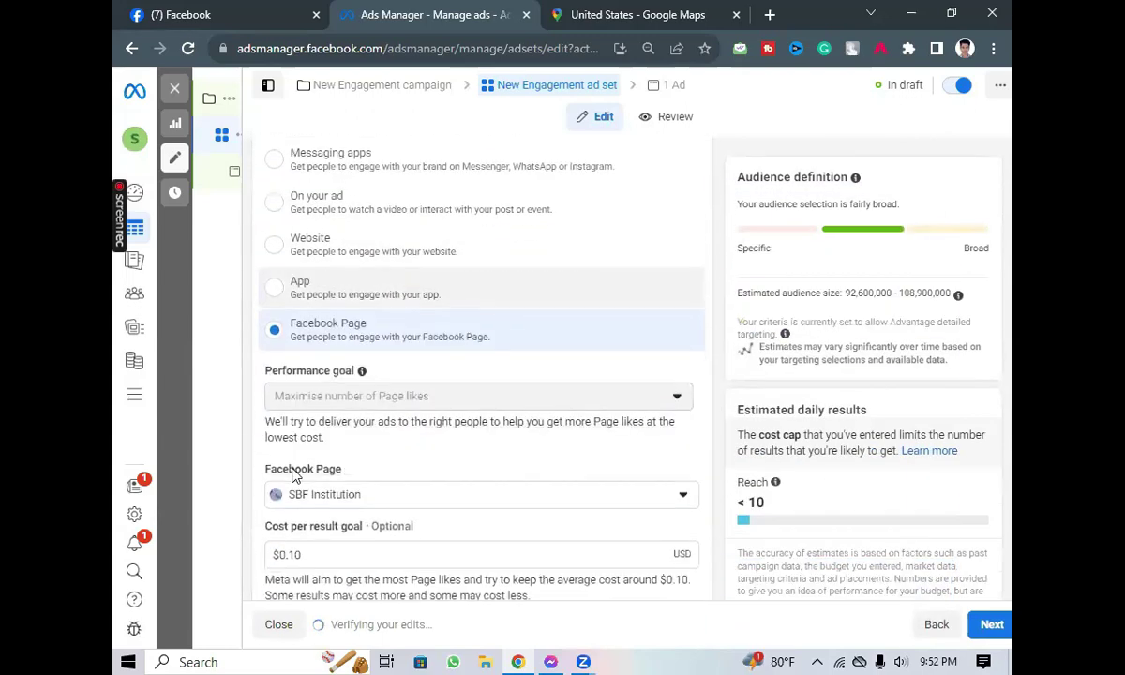
left_click(317, 462)
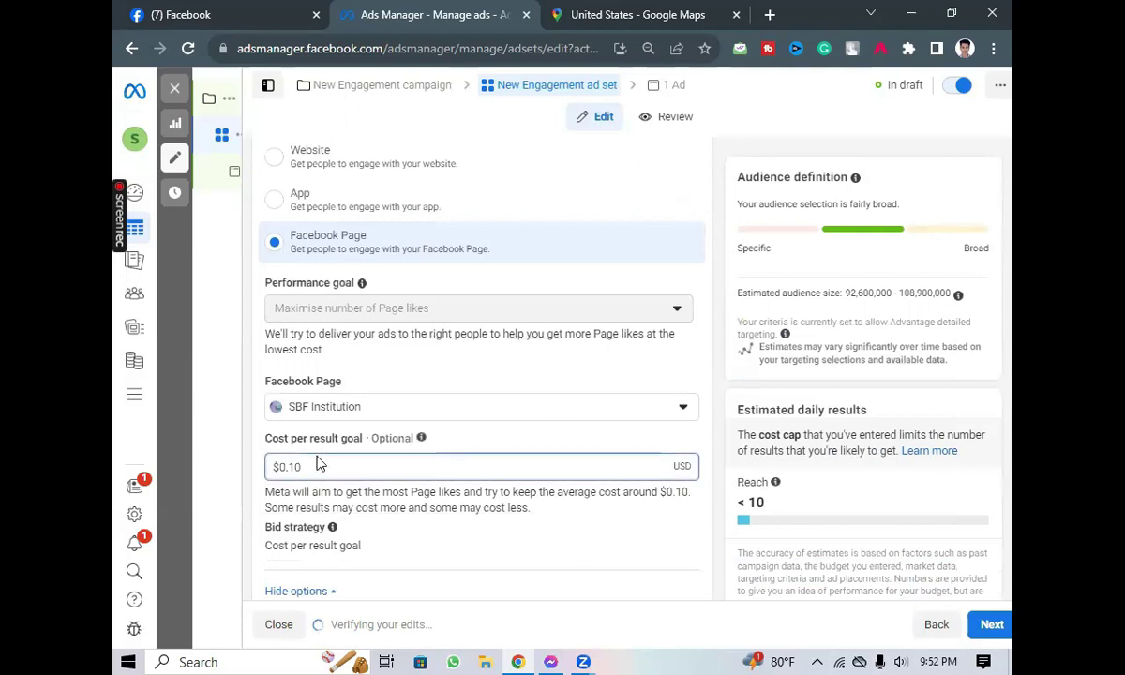
key("BackSpace")
key("BackSpace")
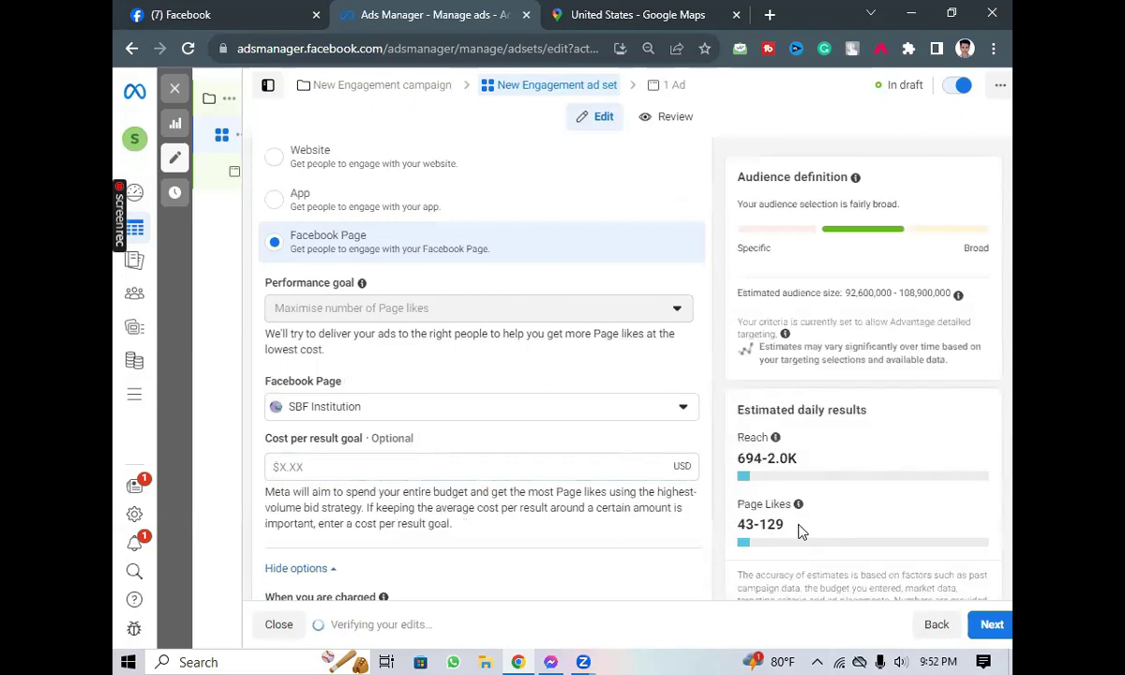
scroll(540, 489, "down", 2)
mouse_move(802, 522)
Return to the detailed targeting, search for "hair style" and add the Hairstyle (hair care) interest.
scroll(567, 492, "down", 10)
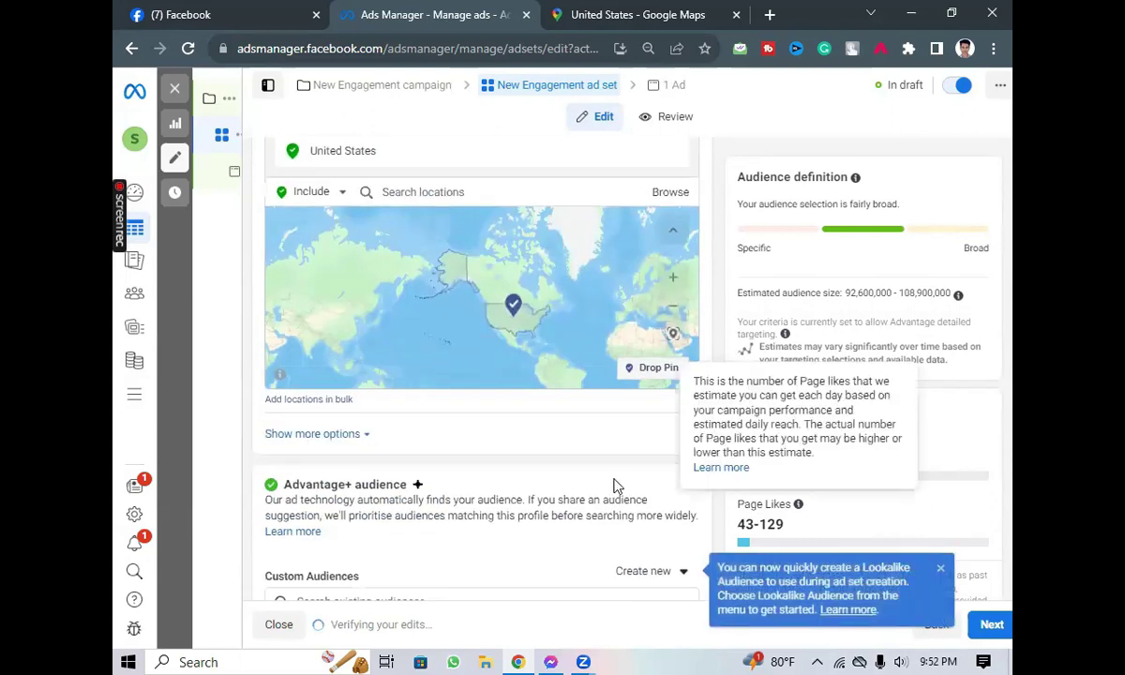
scroll(562, 483, "down", 5)
scroll(422, 436, "down", 1)
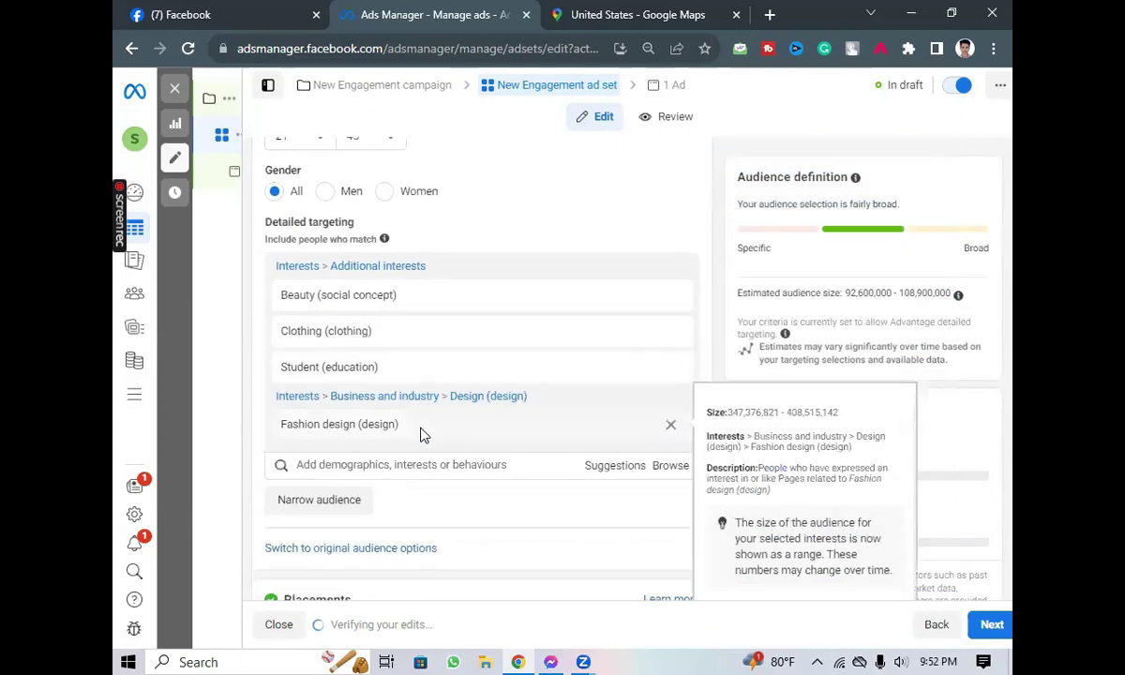
left_click(372, 465)
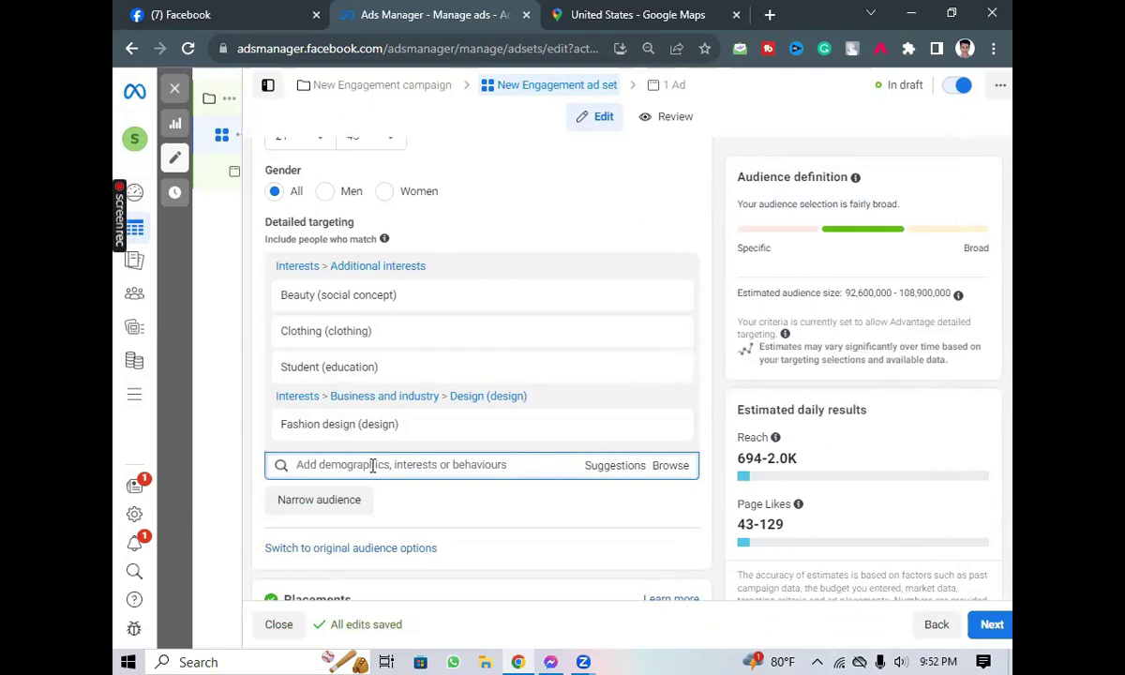
type("he")
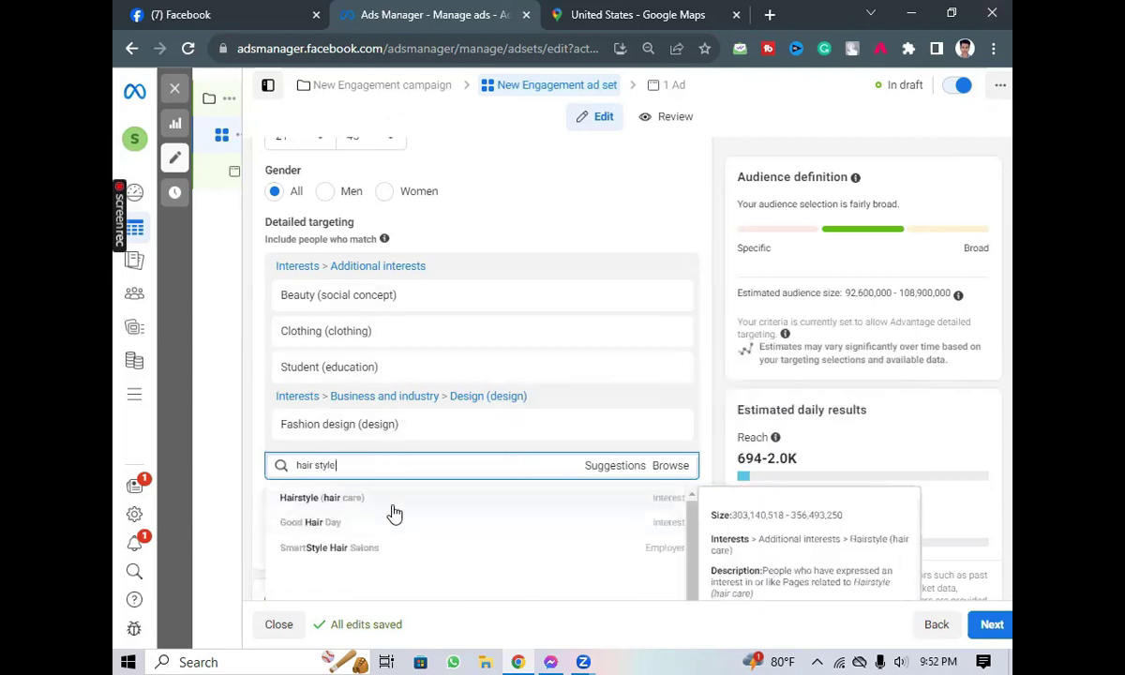
left_click(502, 508)
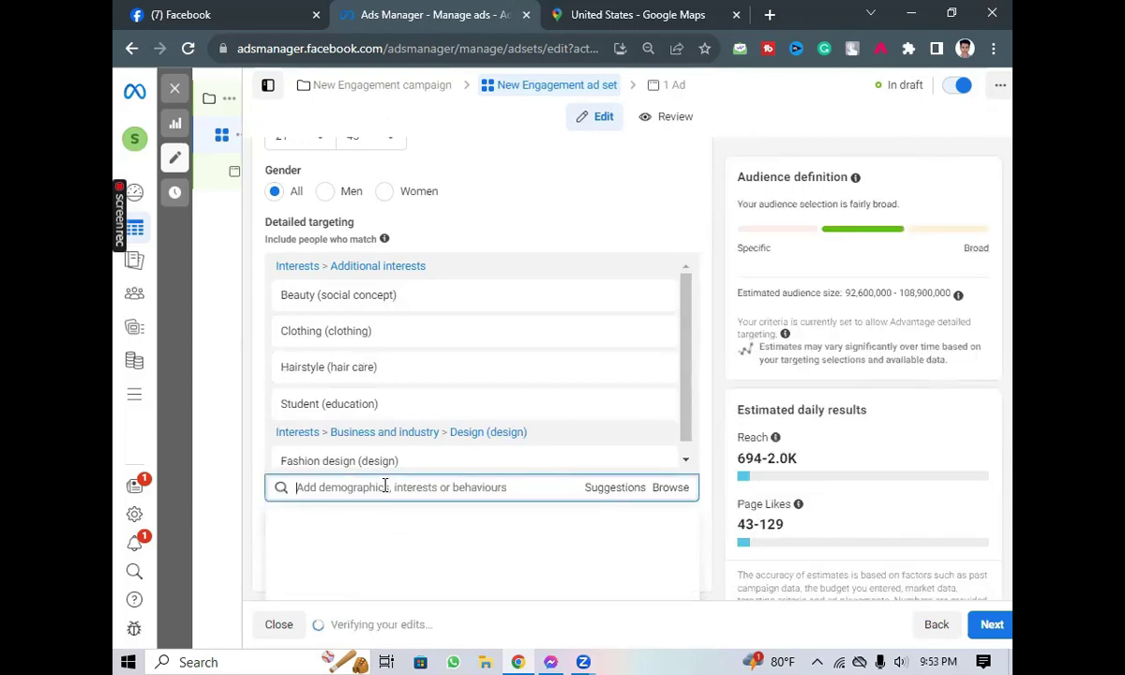
Search the detailed targeting for "beauty and fashion" and look through the suggested options.
type("beauty and fashion")
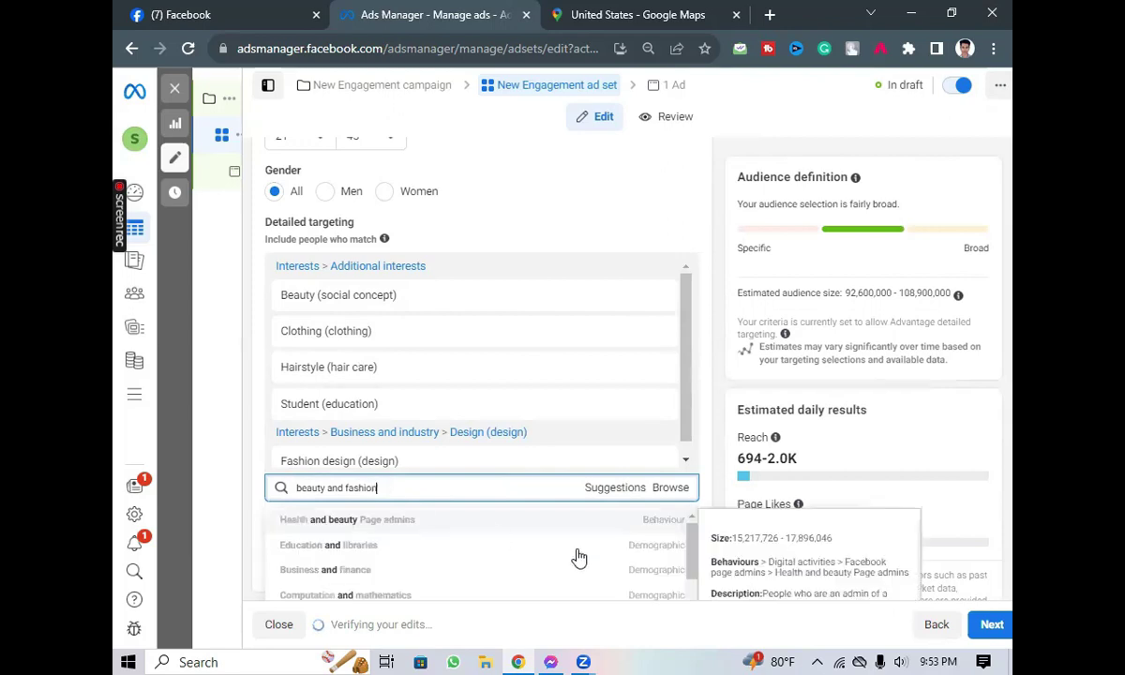
scroll(525, 558, "down", 5)
scroll(566, 566, "up", 3)
scroll(614, 553, "down", 3)
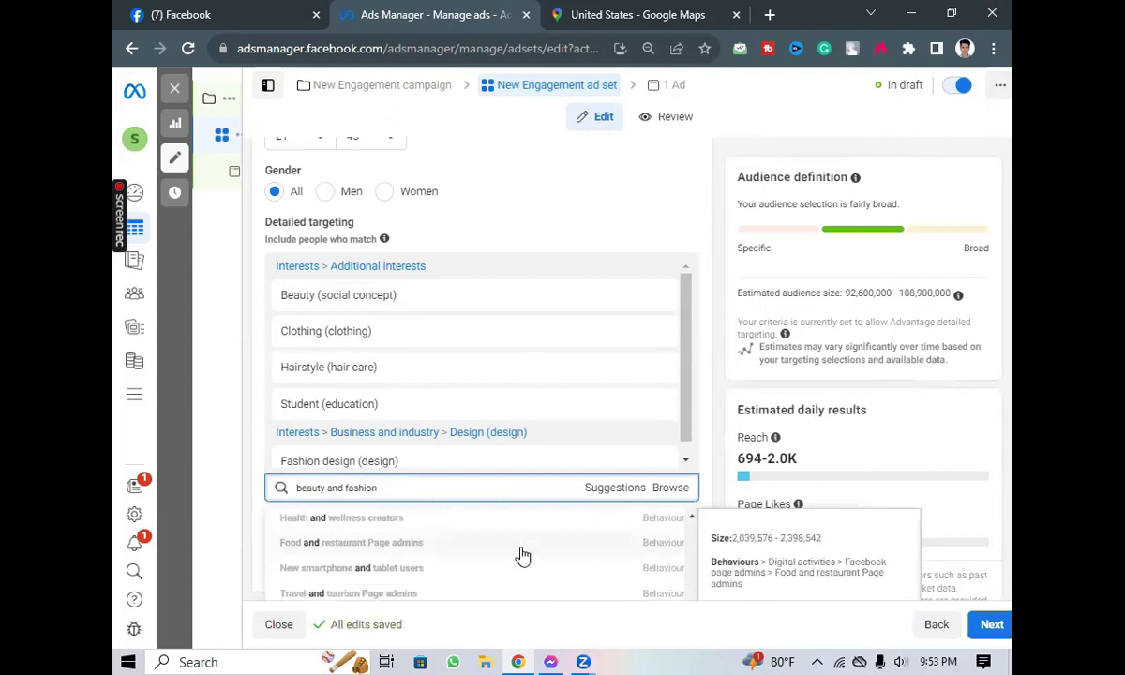
scroll(636, 565, "down", 3)
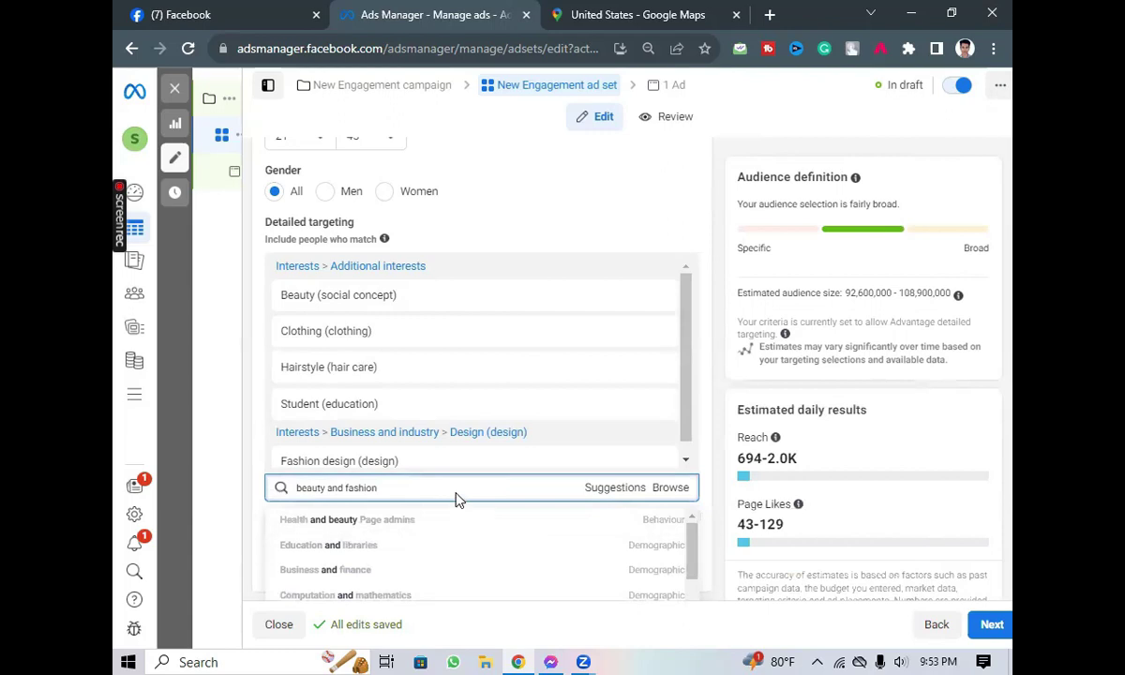
Replace the targeting search text with "business" and add the Business (business and finance) interest.
key("BackSpace")
key("BackSpace")
key("BackSpace")
key("BackSpace")
key("BackSpace")
key("BackSpace")
key("BackSpace")
key("BackSpace")
key("BackSpace")
key("BackSpace")
key("BackSpace")
key("BackSpace")
key("BackSpace")
key("BackSpace")
key("BackSpace")
key("BackSpace")
key("BackSpace")
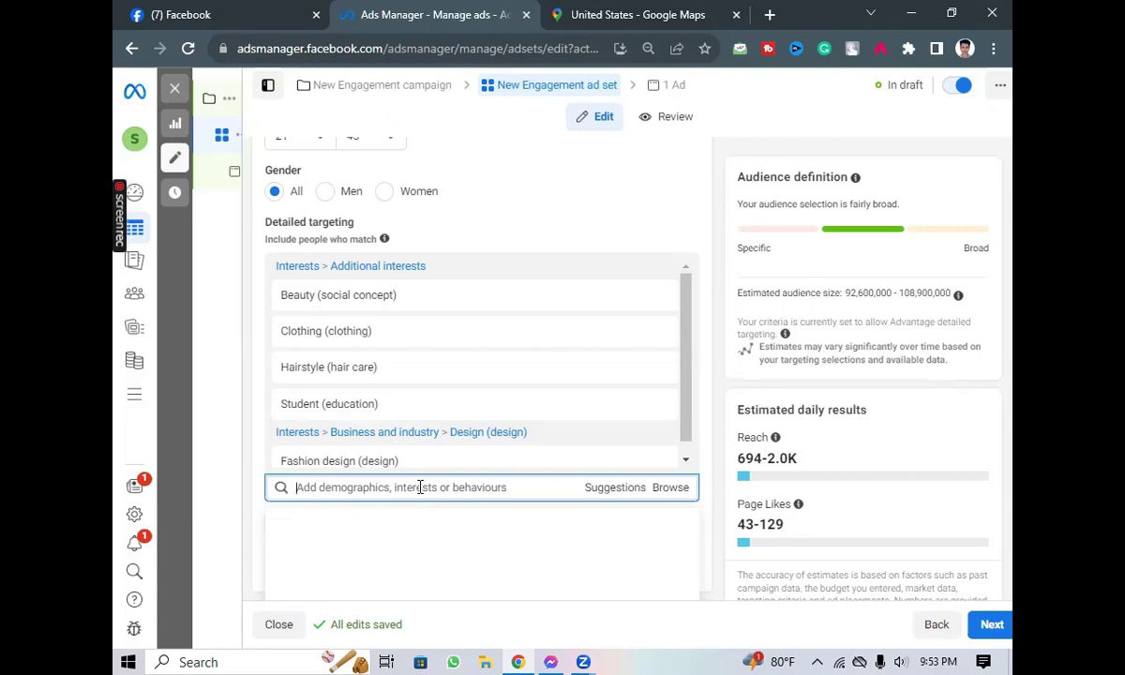
type("business")
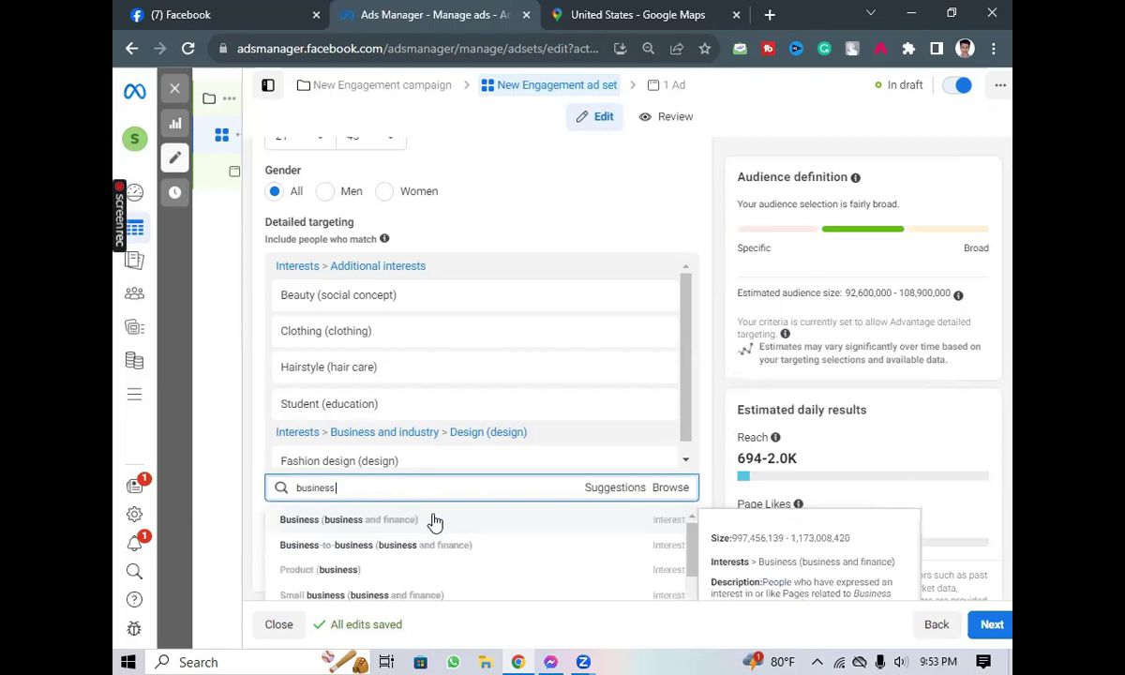
left_click(436, 520)
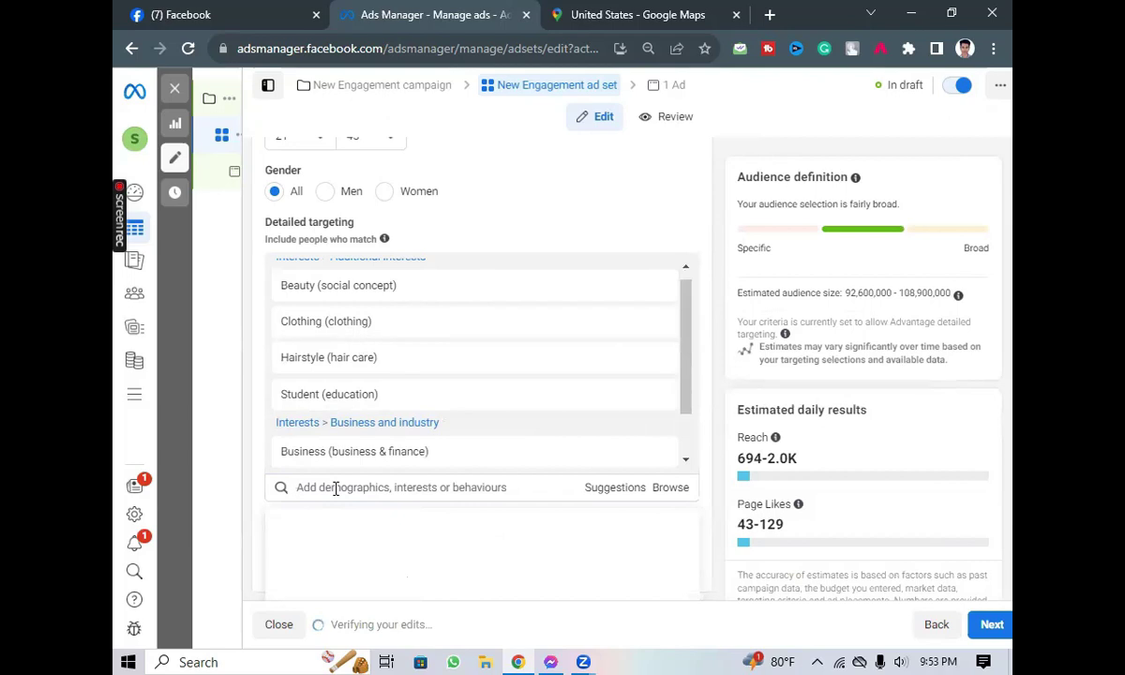
Try adding the Small business job title to the detailed targeting, then remove it from the list.
type("small business")
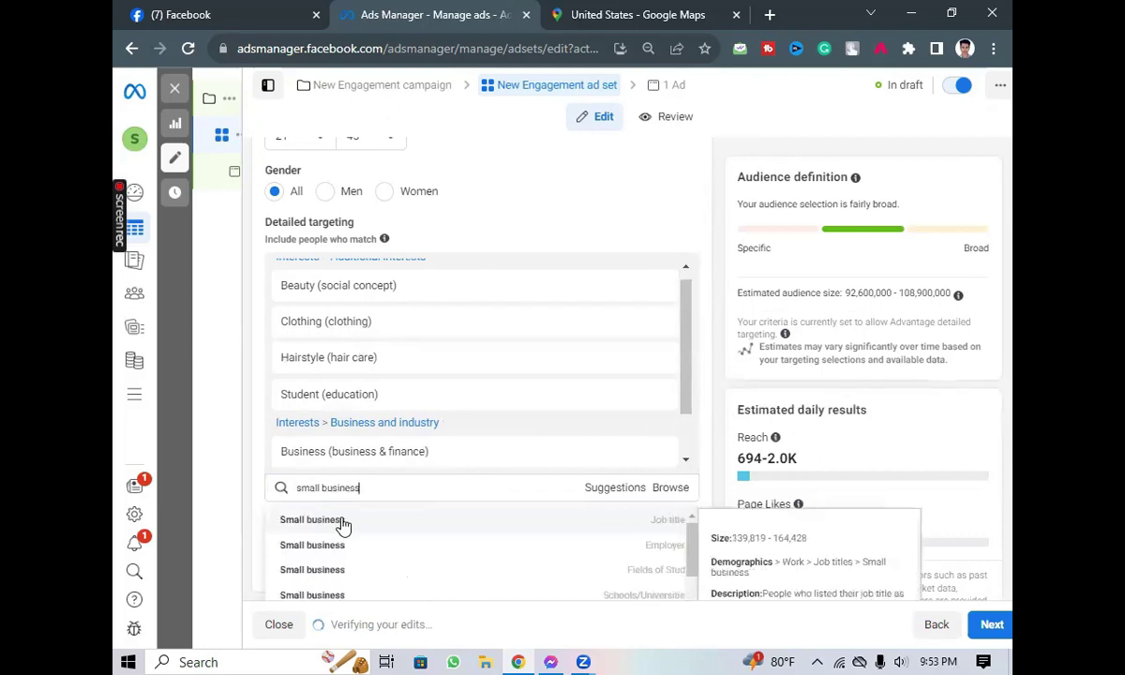
left_click(344, 527)
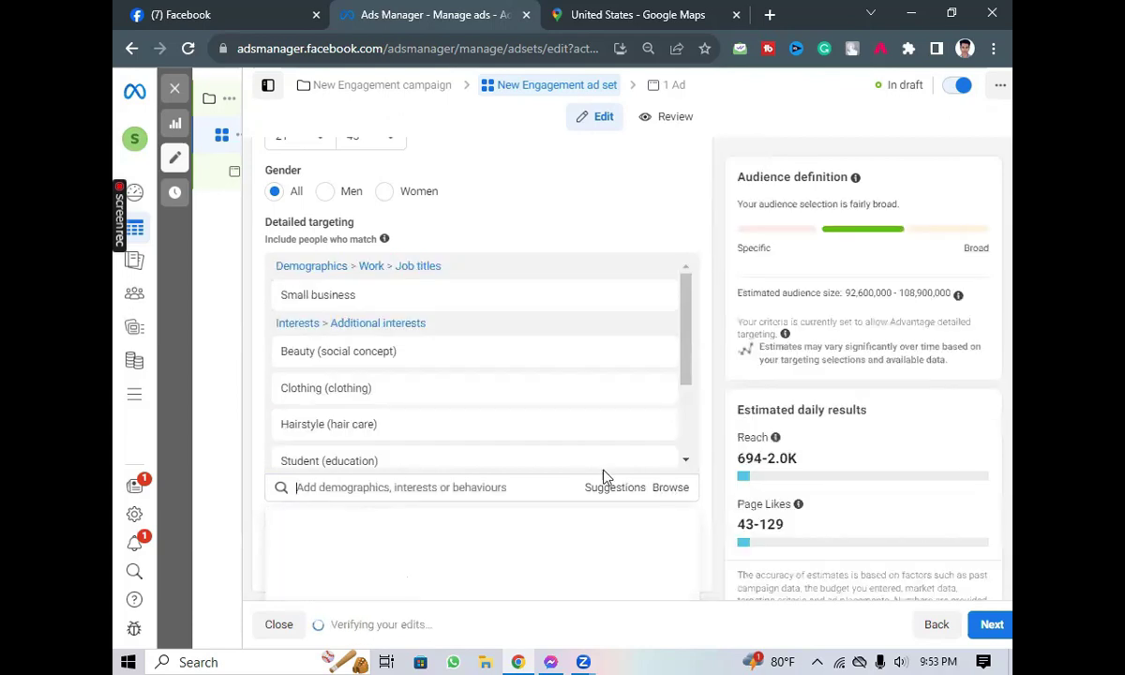
scroll(403, 437, "down", 5)
scroll(403, 375, "up", 5)
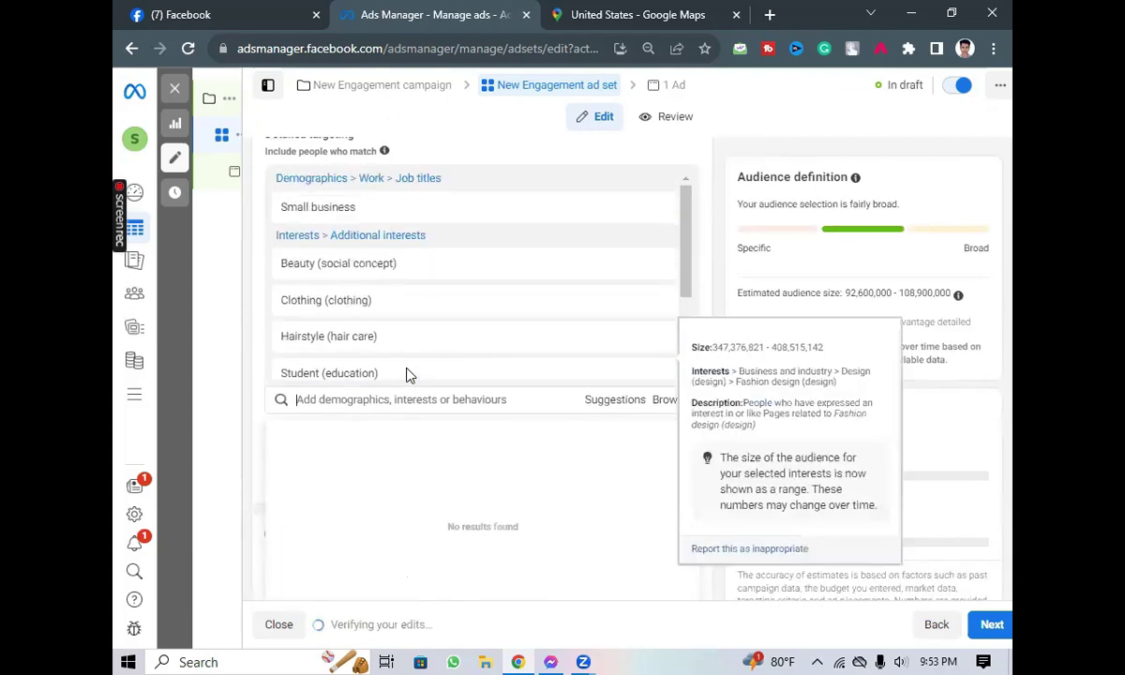
mouse_move(616, 212)
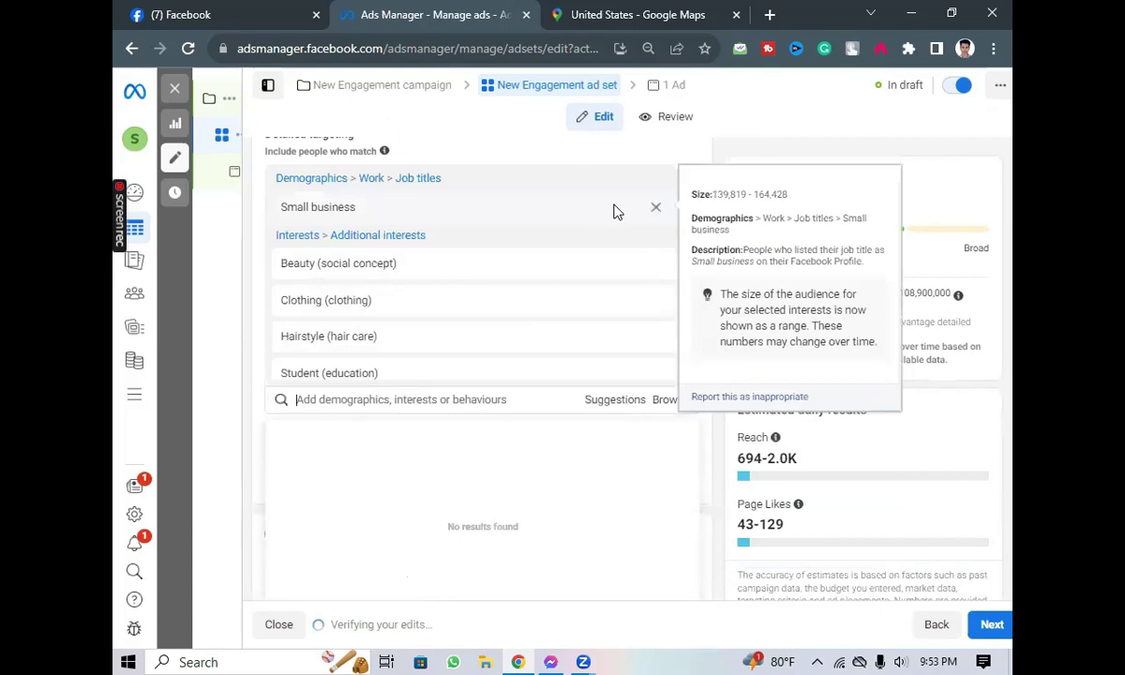
left_click(656, 209)
Review the ad set's detailed targeting, age, gender, location, Facebook Page conversion and performance goal settings.
scroll(488, 300, "down", 1)
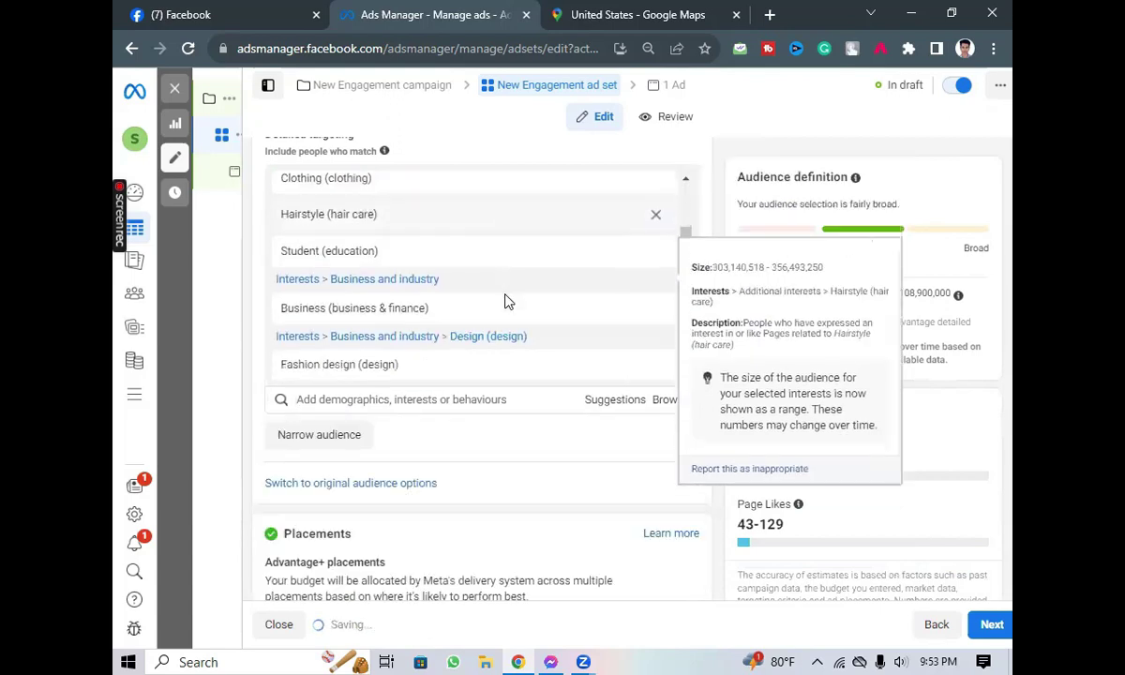
scroll(464, 332, "up", 1)
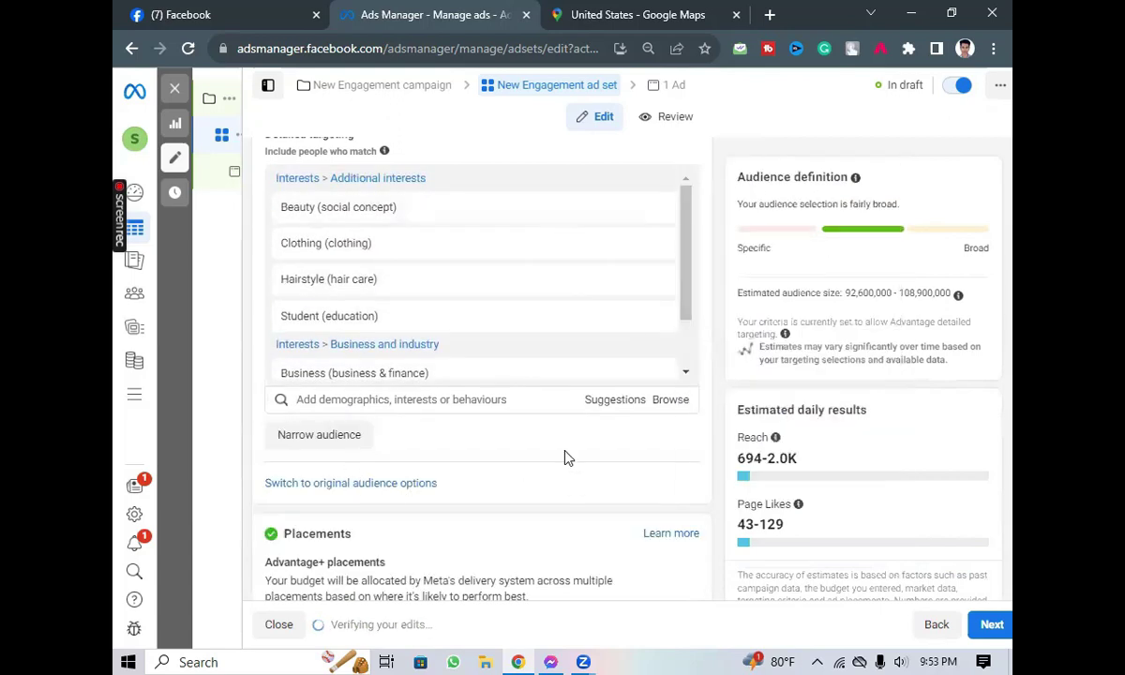
scroll(562, 471, "up", 3)
scroll(381, 371, "down", 1)
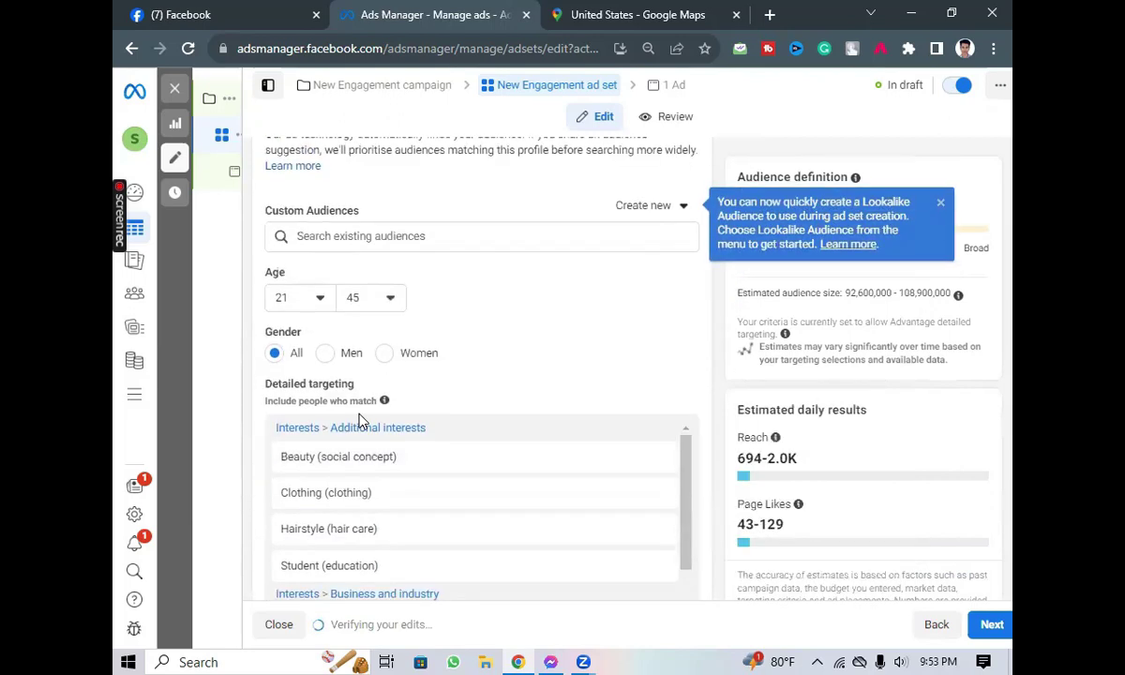
scroll(367, 350, "up", 5)
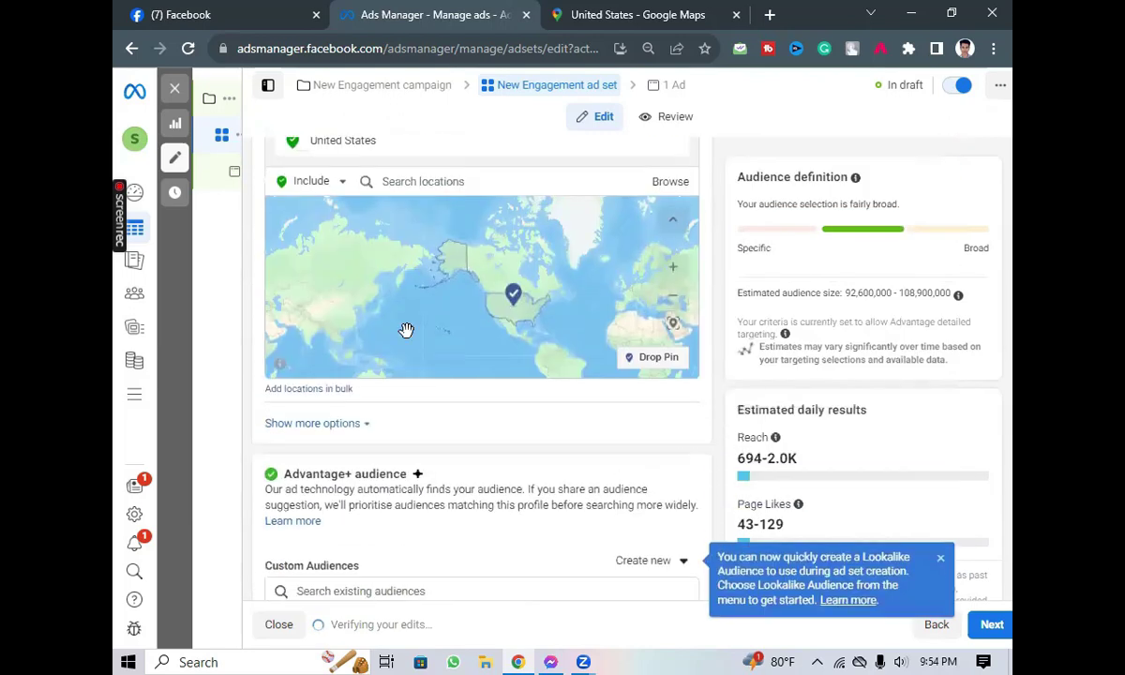
scroll(409, 290, "up", 2)
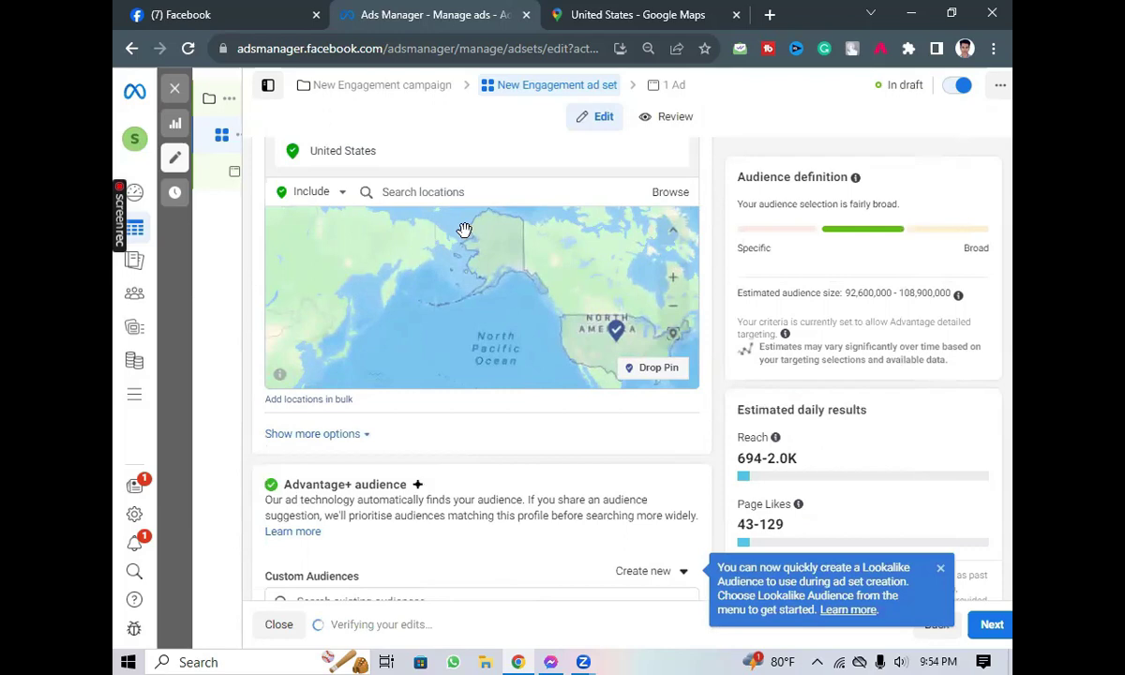
scroll(495, 497, "up", 8)
scroll(480, 405, "up", 10)
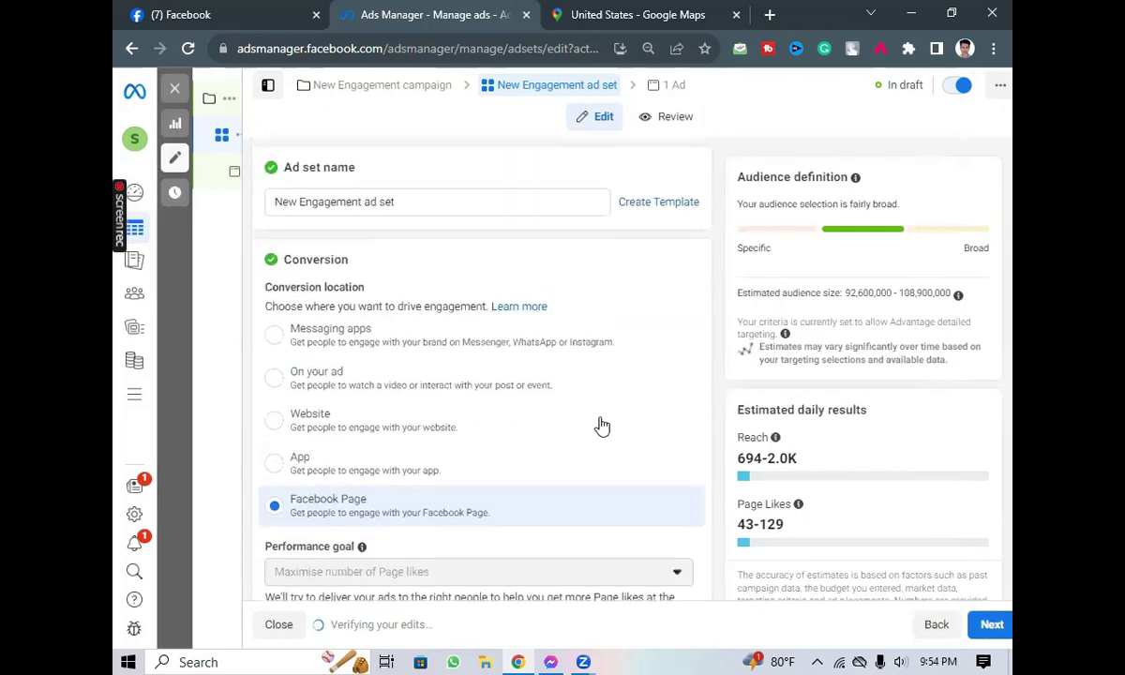
scroll(434, 495, "down", 1)
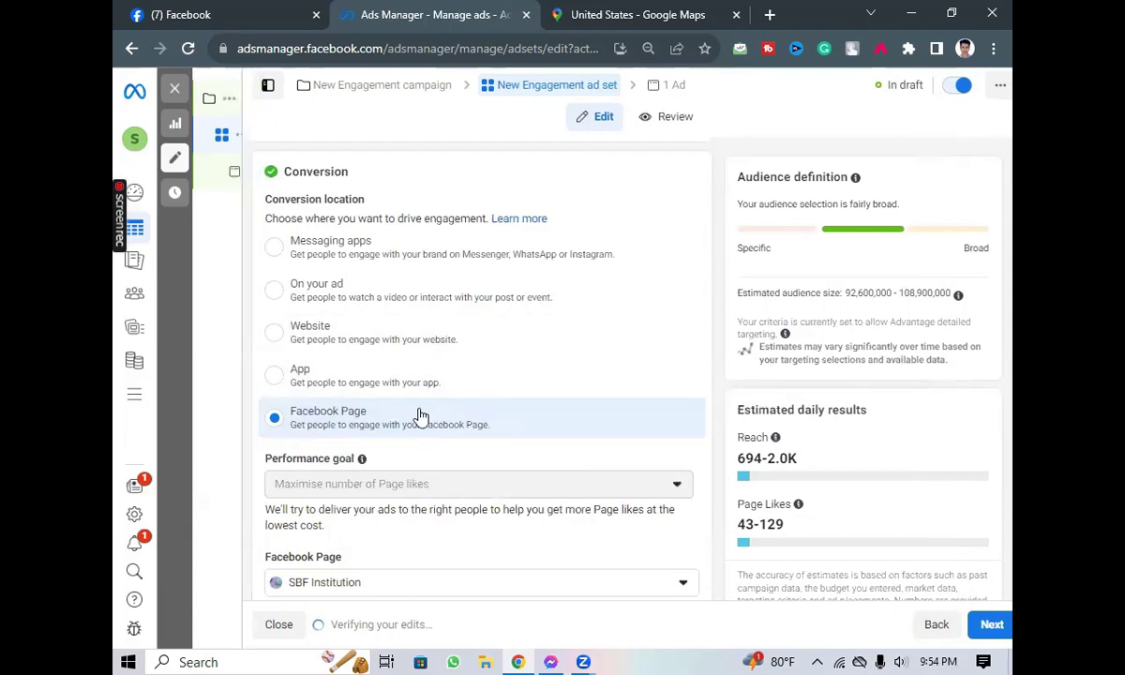
scroll(420, 416, "down", 2)
scroll(485, 341, "up", 1)
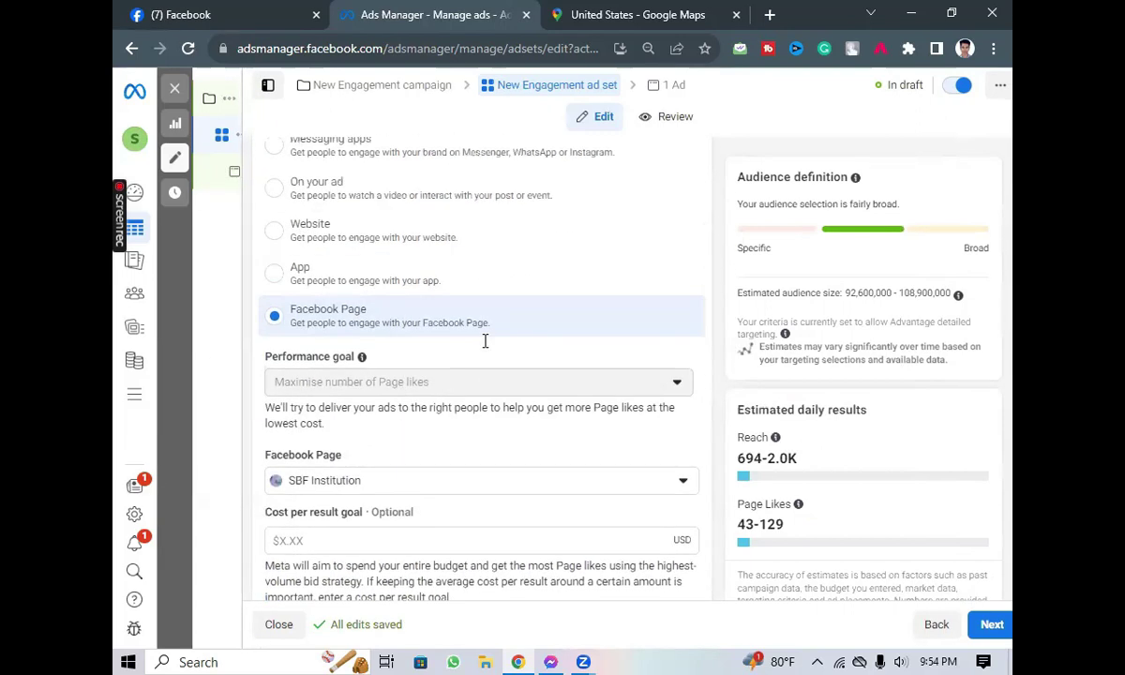
scroll(312, 409, "up", 2)
scroll(510, 460, "down", 2)
scroll(509, 460, "down", 10)
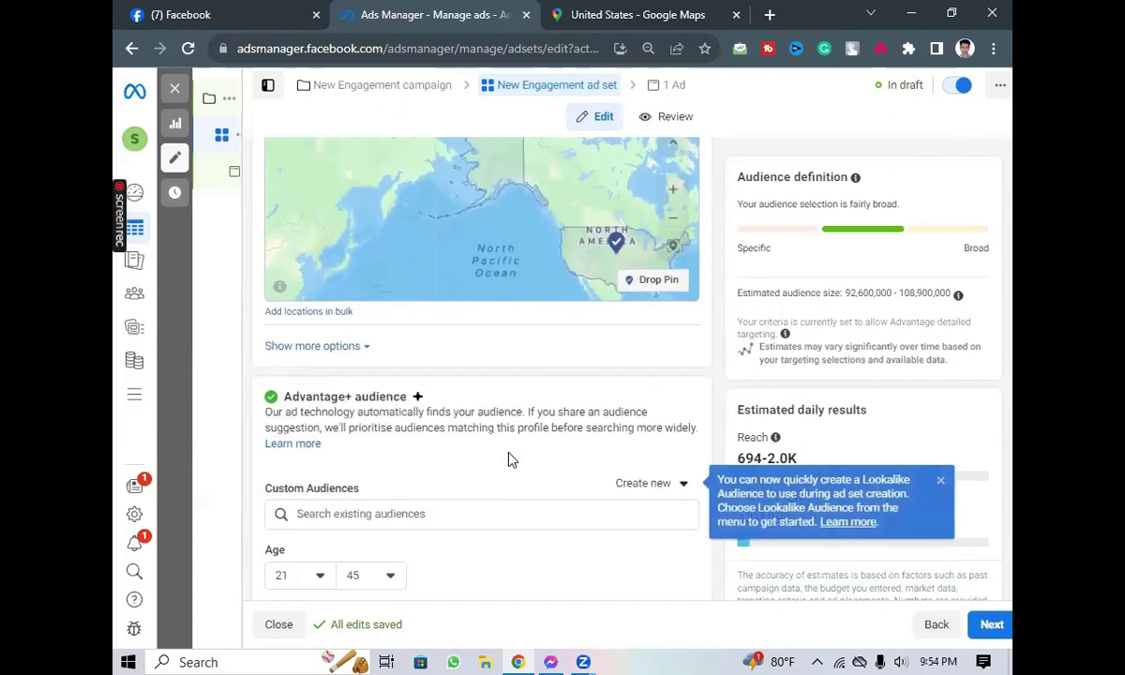
Expand the placement options of the ad set and change Advantage+ placements to Manual placements.
scroll(509, 460, "down", 1)
scroll(434, 457, "down", 3)
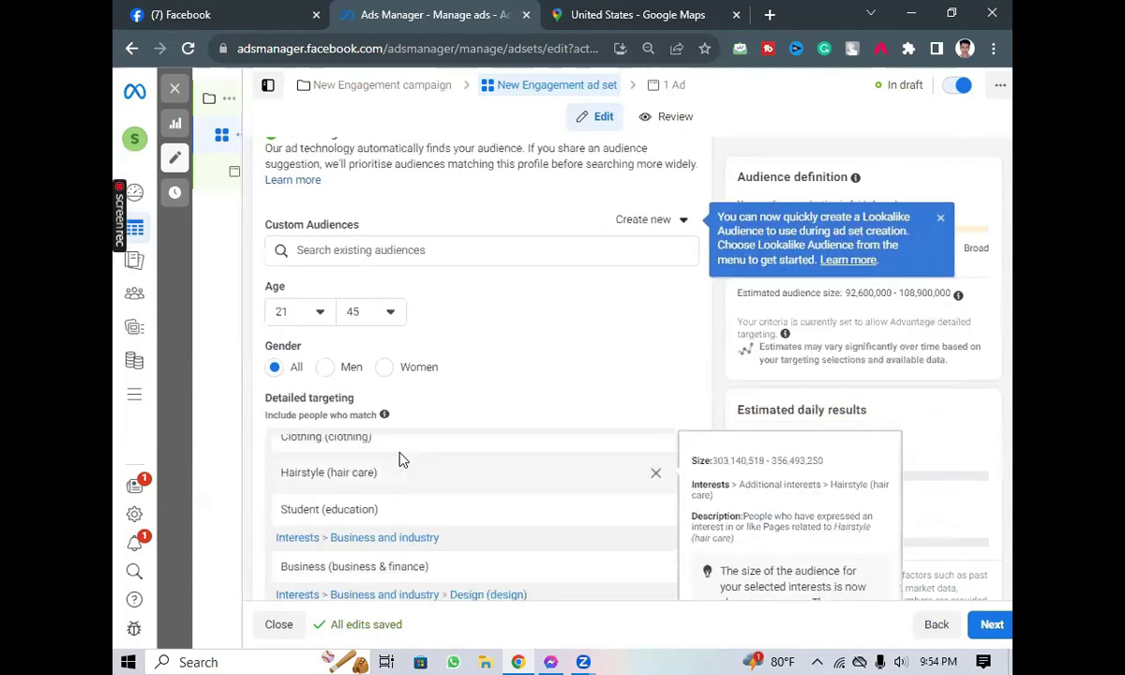
scroll(398, 458, "down", 4)
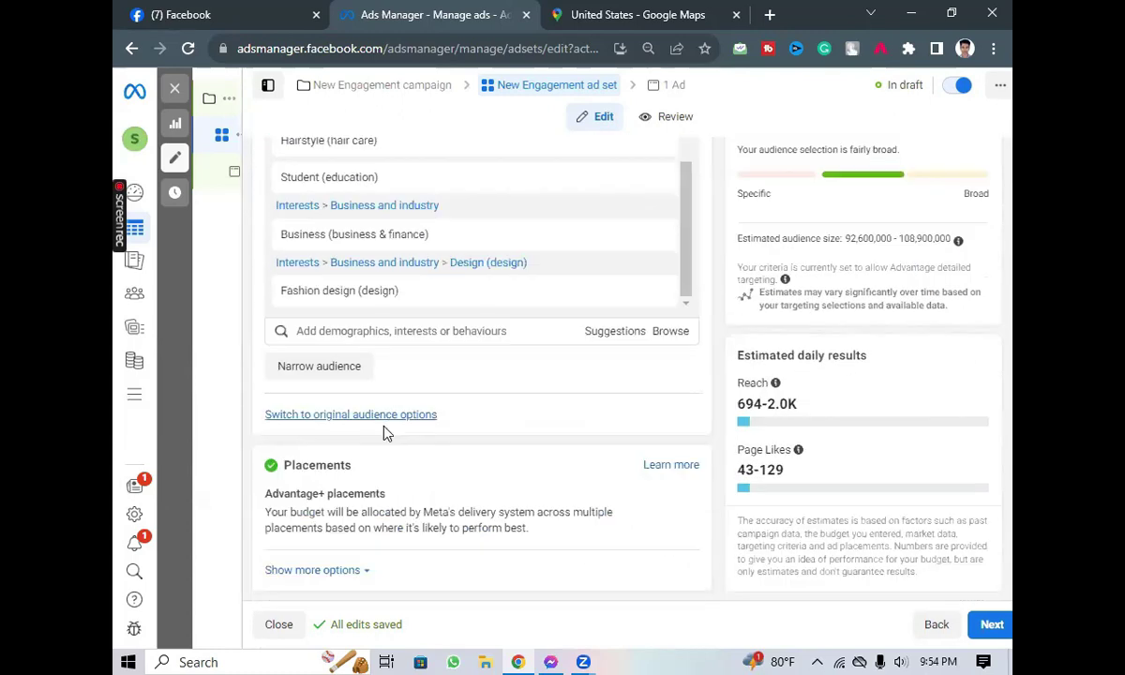
left_click(361, 570)
scroll(508, 404, "down", 2)
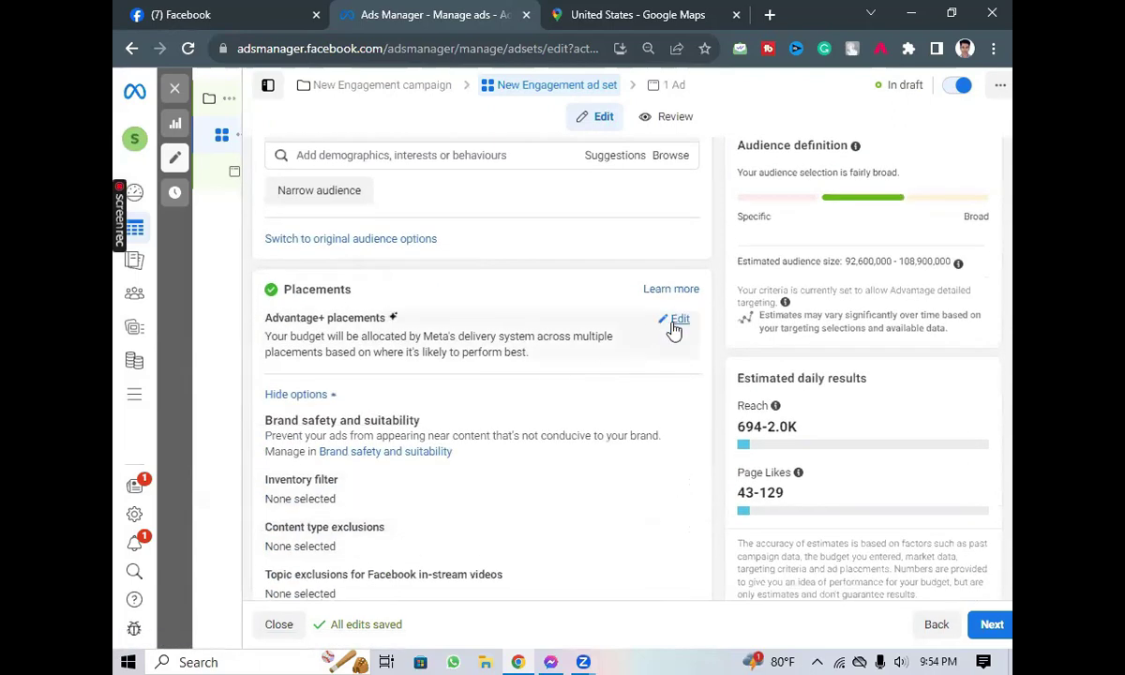
left_click(677, 321)
left_click(354, 413)
scroll(600, 440, "down", 1)
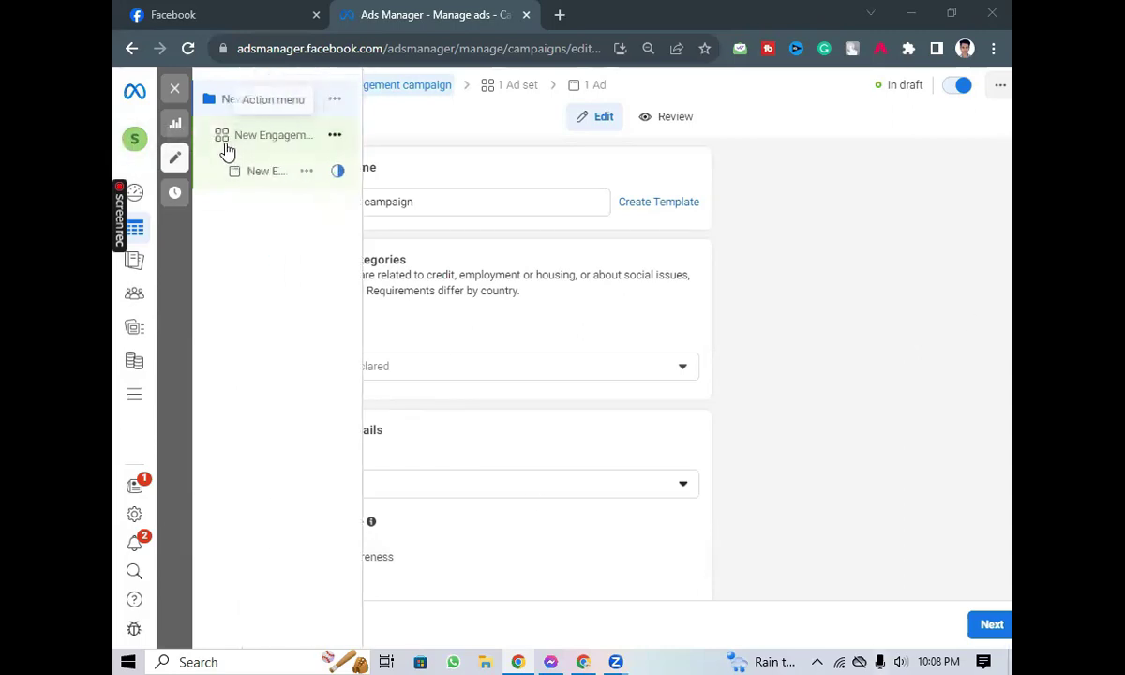
Open the New Engagement ad set and review its budget, schedule, location, audience and manual placement settings.
left_click(226, 151)
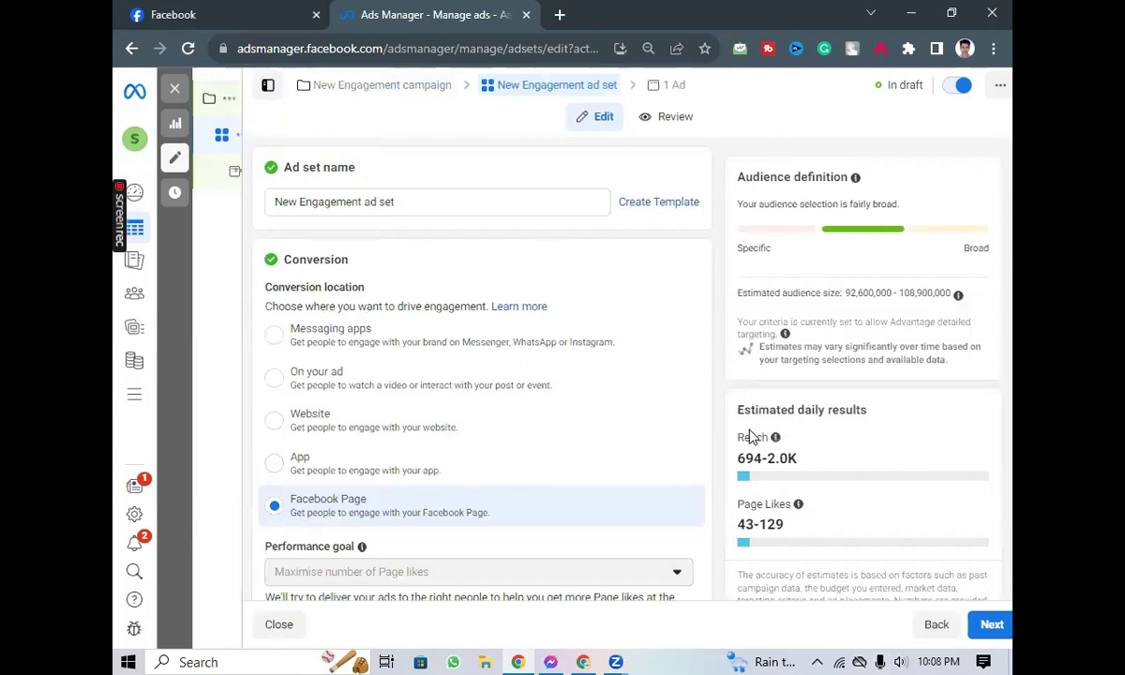
scroll(572, 464, "down", 1)
scroll(477, 447, "up", 1)
scroll(476, 383, "down", 2)
scroll(422, 380, "down", 3)
scroll(431, 450, "down", 1)
scroll(446, 469, "down", 3)
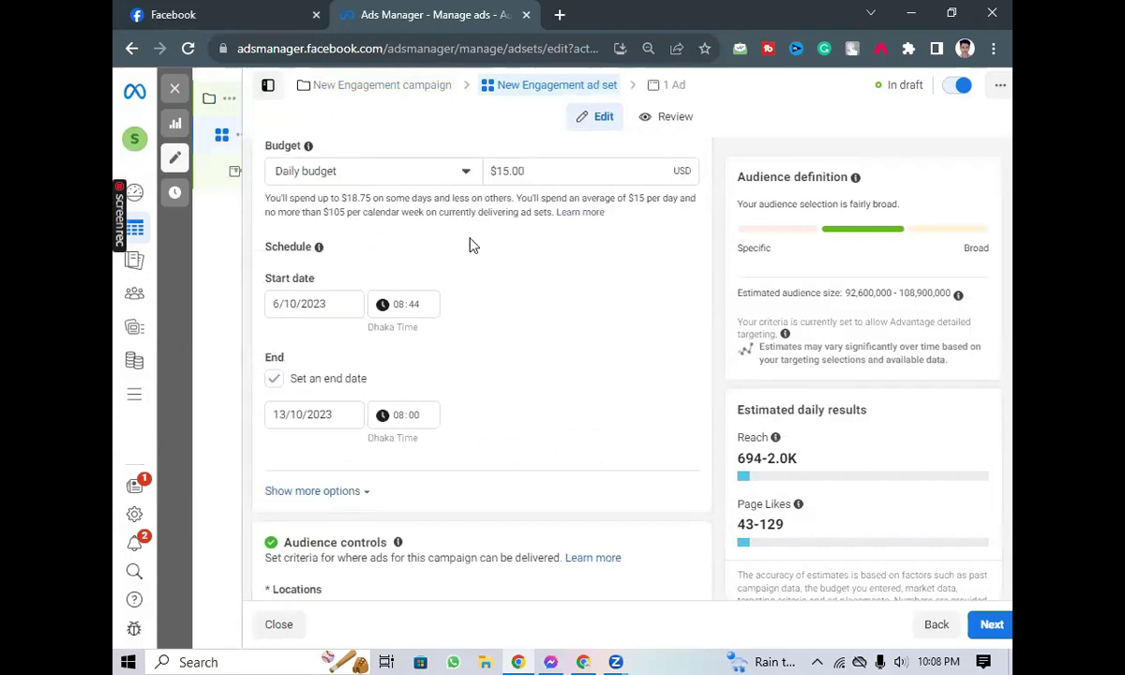
scroll(477, 352, "down", 3)
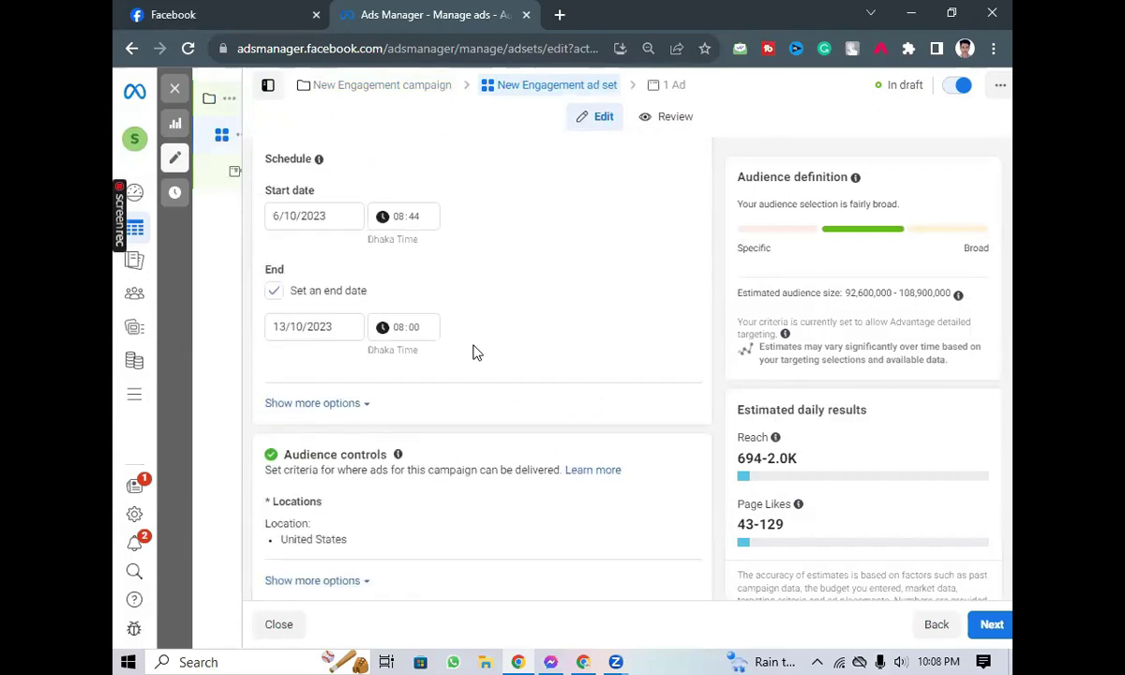
scroll(610, 363, "down", 1)
scroll(609, 363, "down", 3)
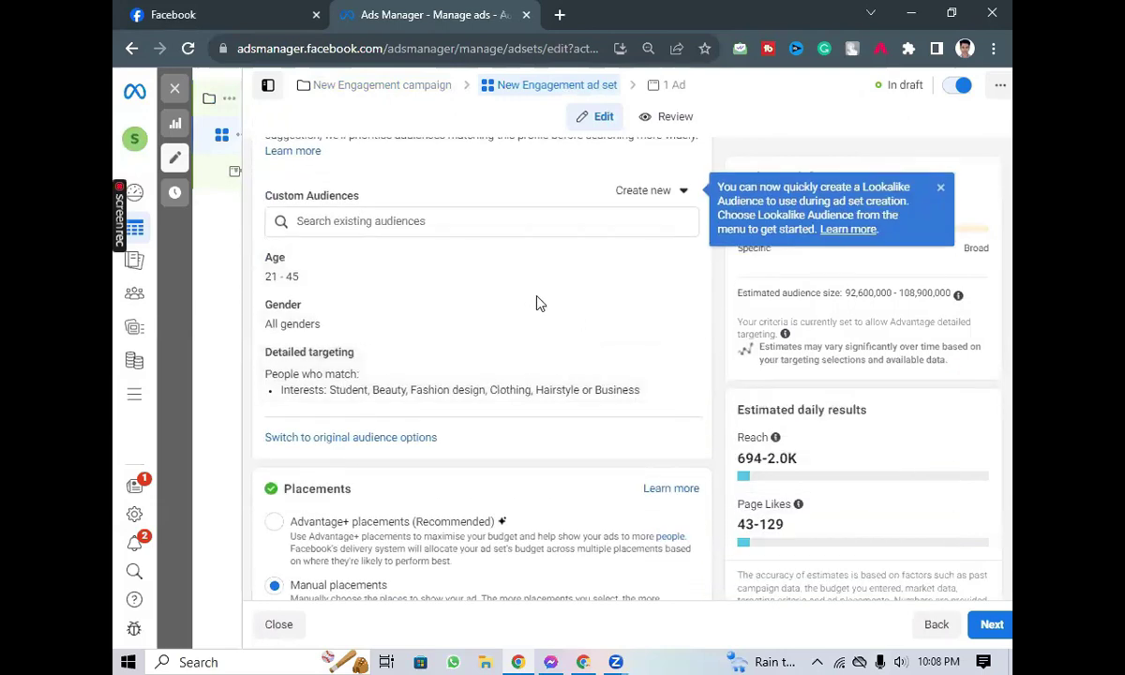
scroll(404, 317, "down", 3)
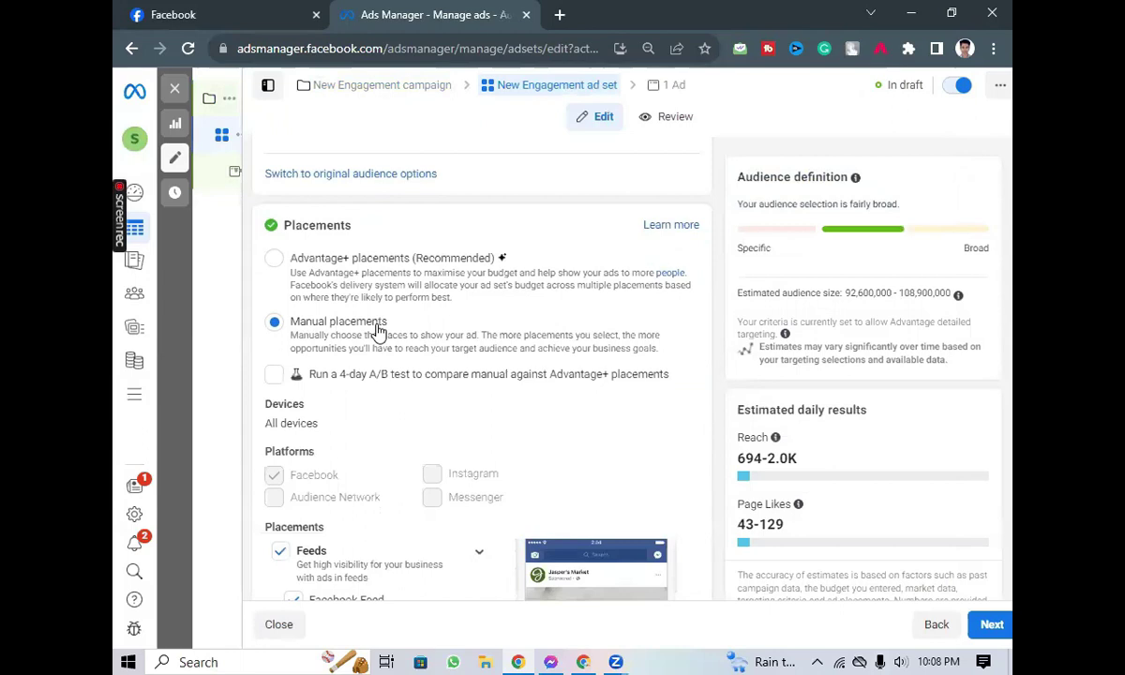
scroll(406, 369, "down", 3)
scroll(406, 372, "down", 1)
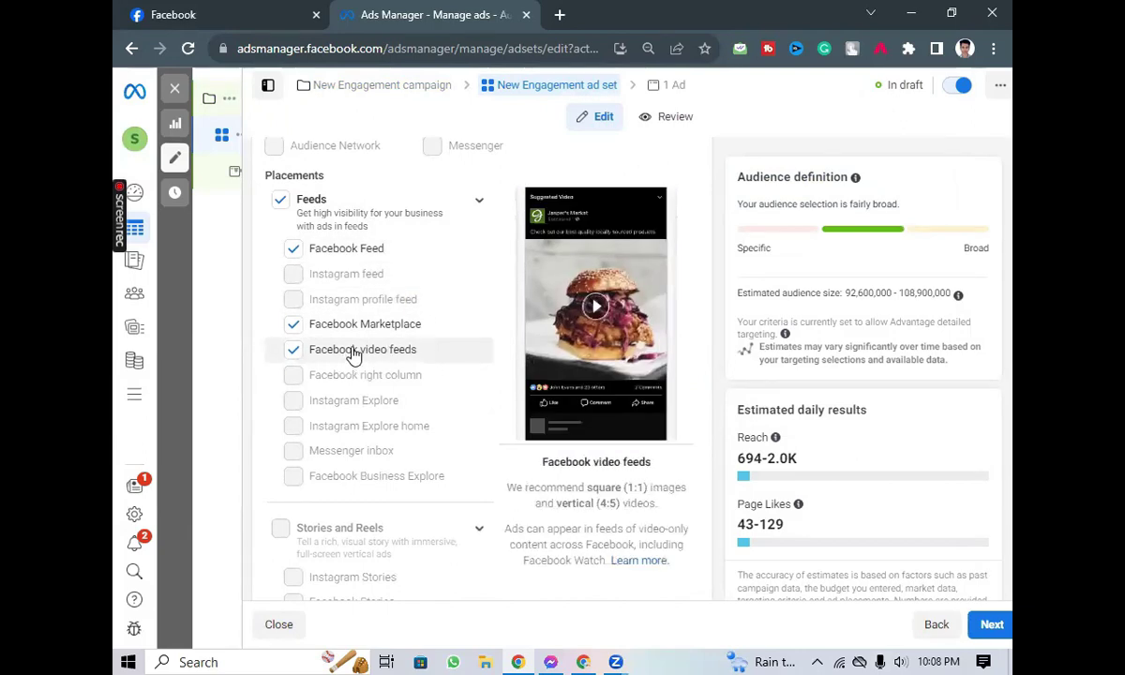
scroll(462, 352, "down", 2)
scroll(450, 310, "up", 2)
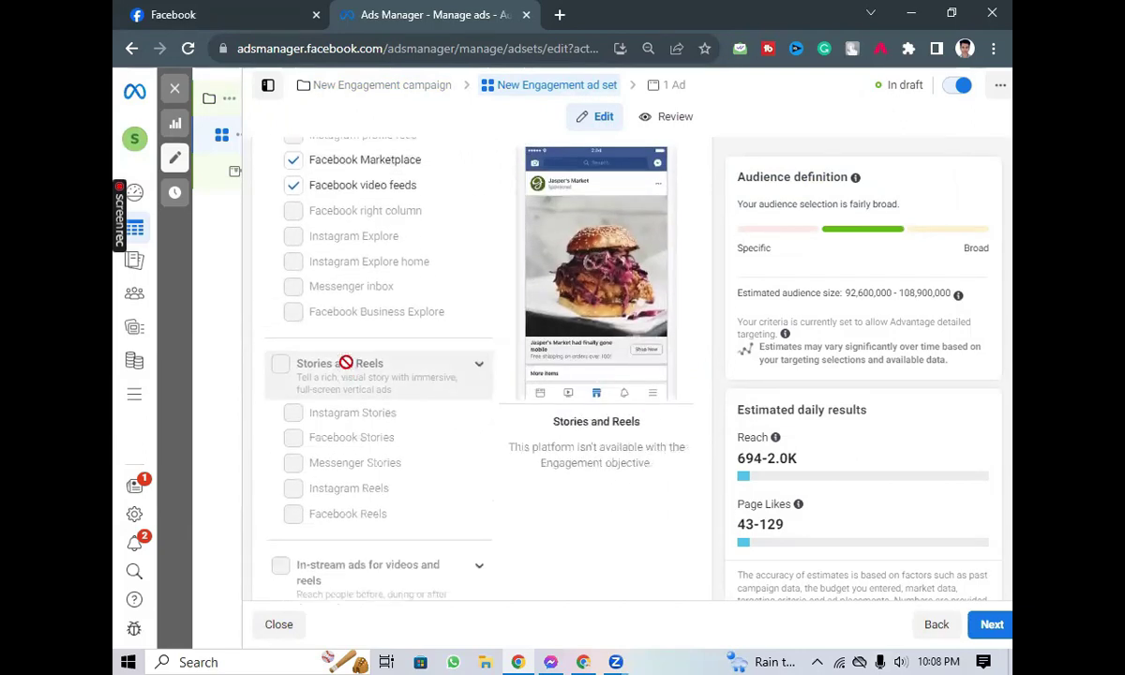
Try excluding the Facebook Marketplace and Facebook video feeds placements, and select both again.
left_click(293, 324)
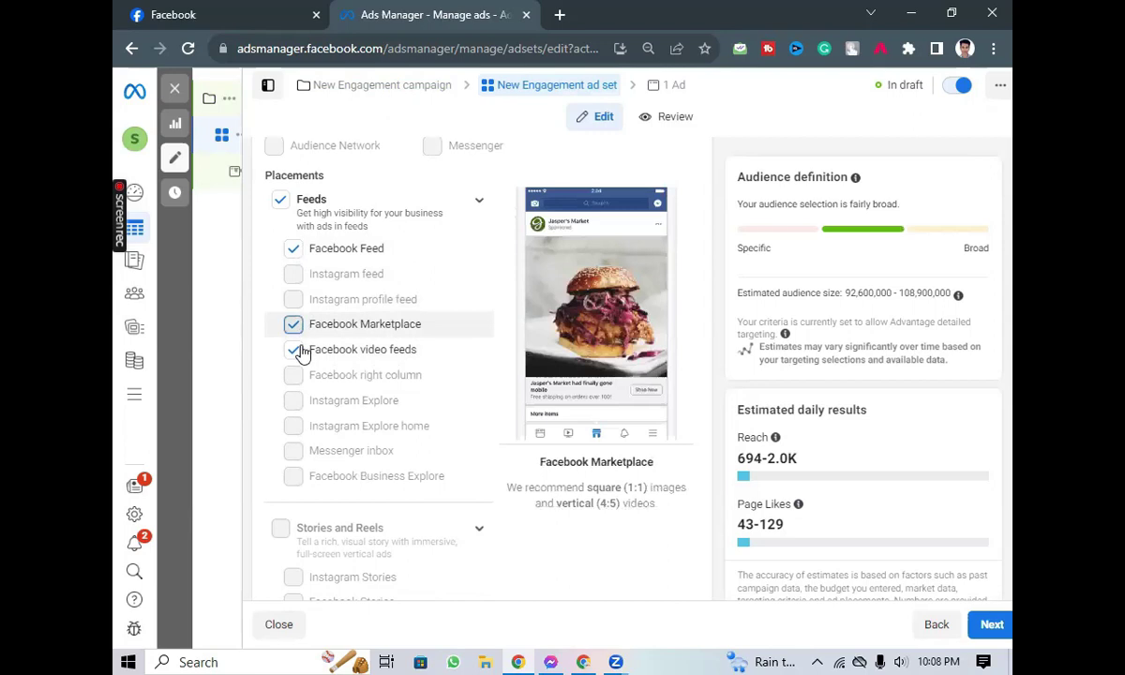
left_click(294, 349)
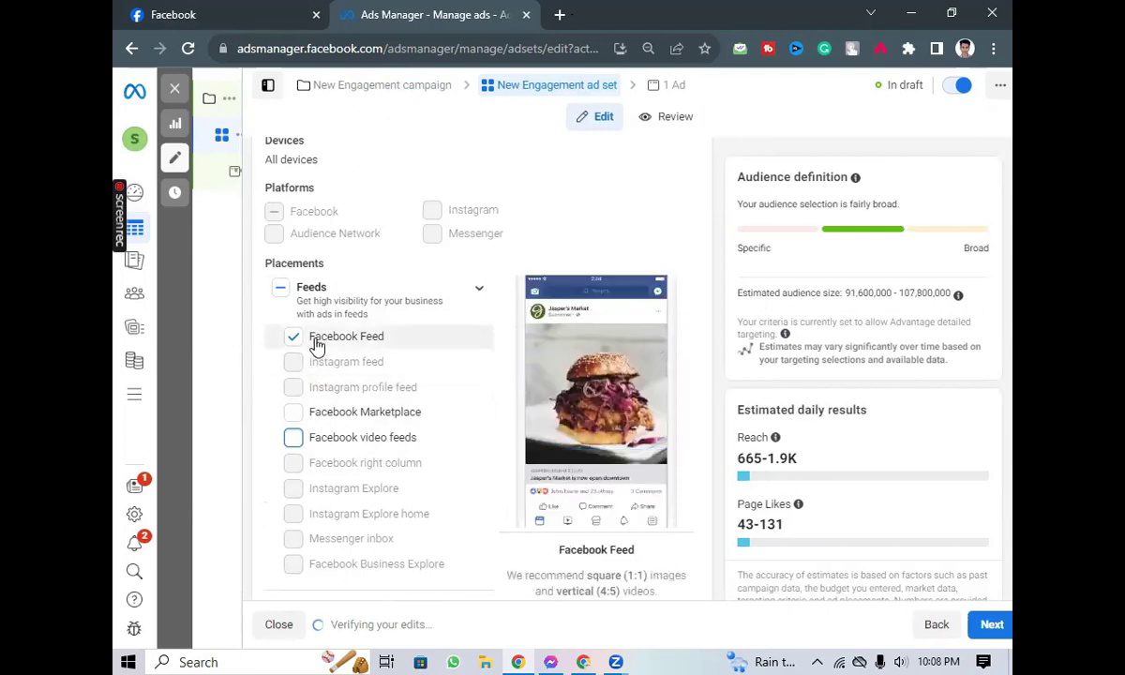
left_click(295, 414)
left_click(296, 441)
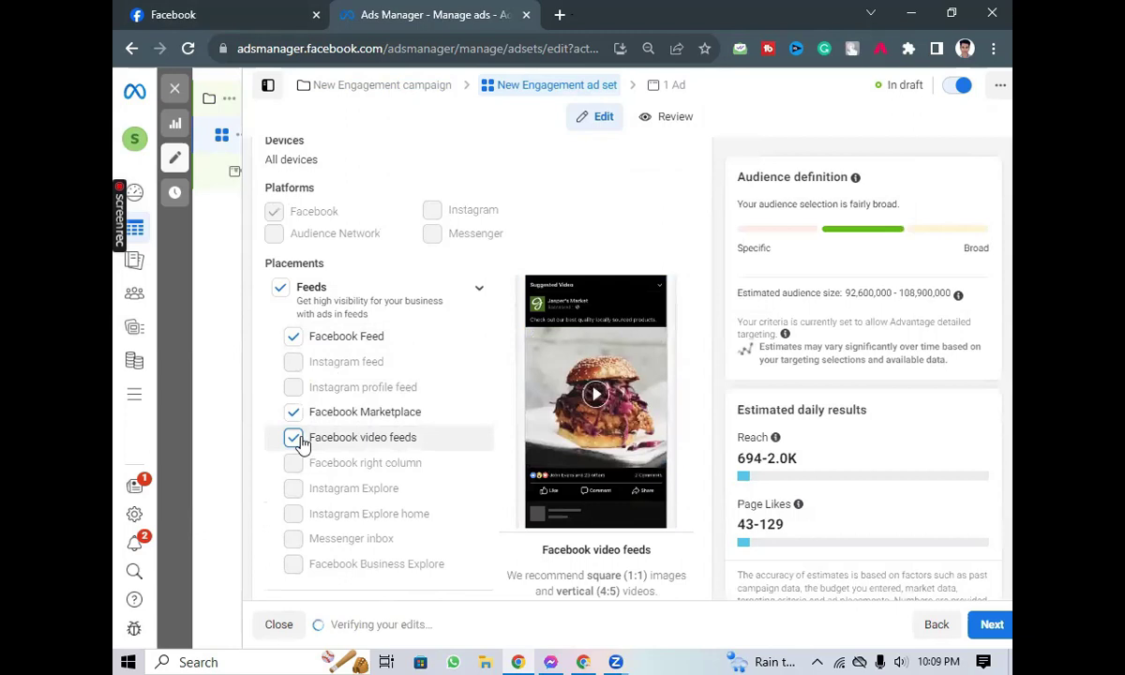
Deselect Facebook video feeds and Facebook Marketplace under Feeds, keeping Facebook Feed, and check the remaining placement groups.
left_click(296, 440)
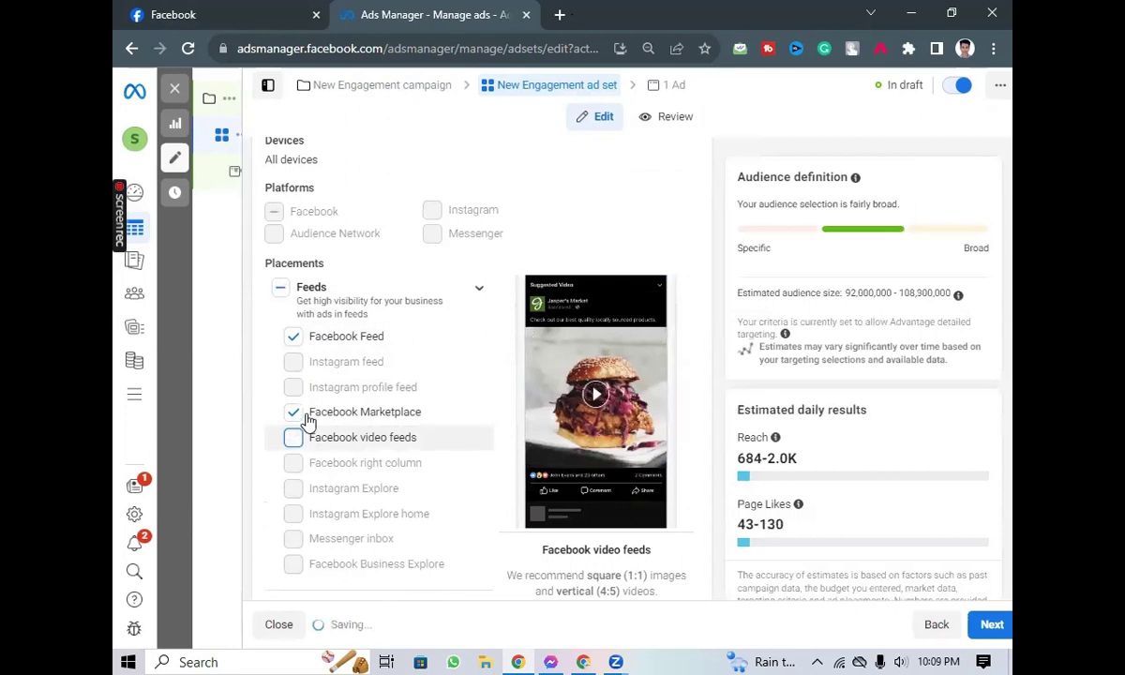
left_click(294, 414)
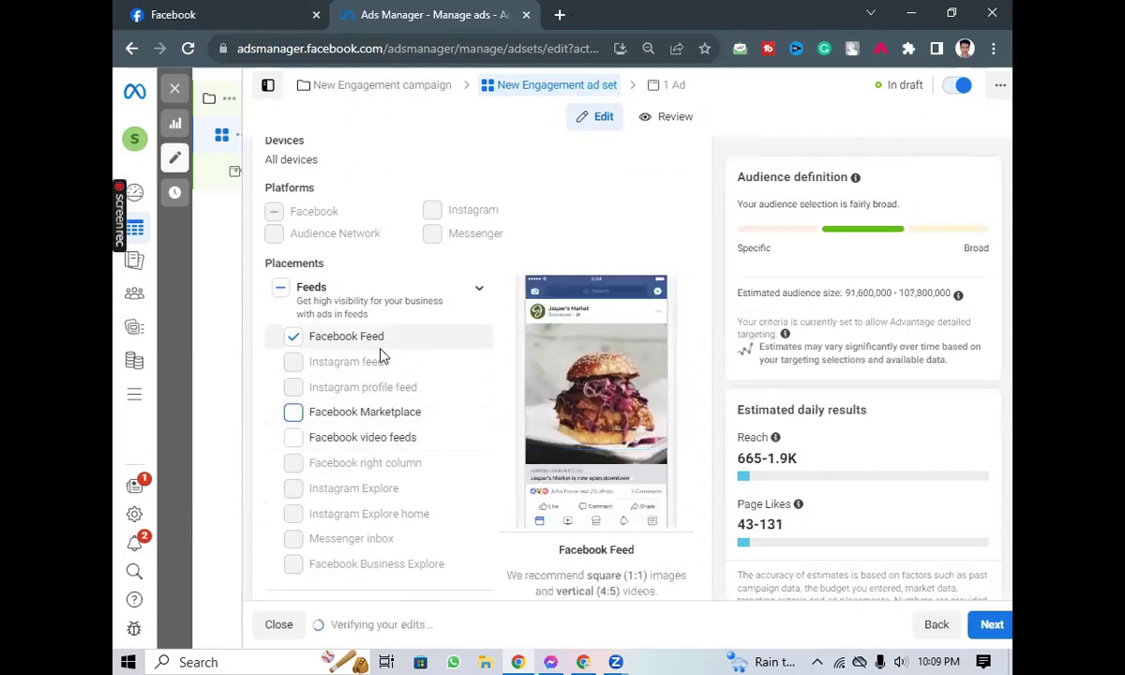
scroll(393, 347, "down", 5)
scroll(441, 394, "down", 4)
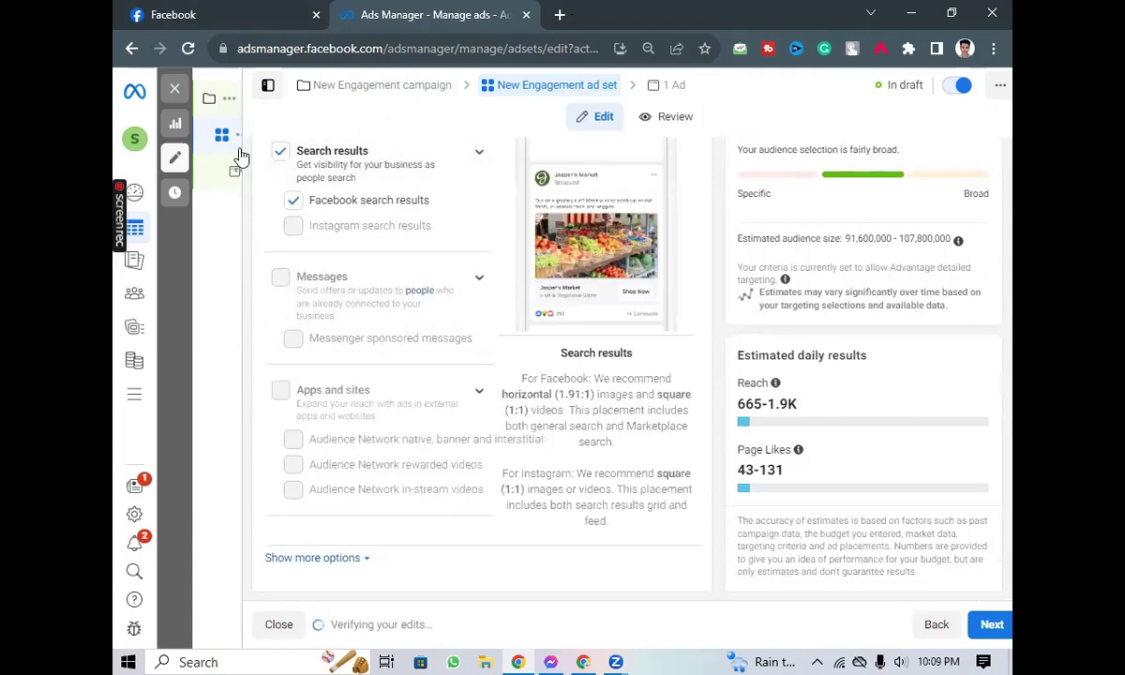
scroll(251, 164, "up", 1)
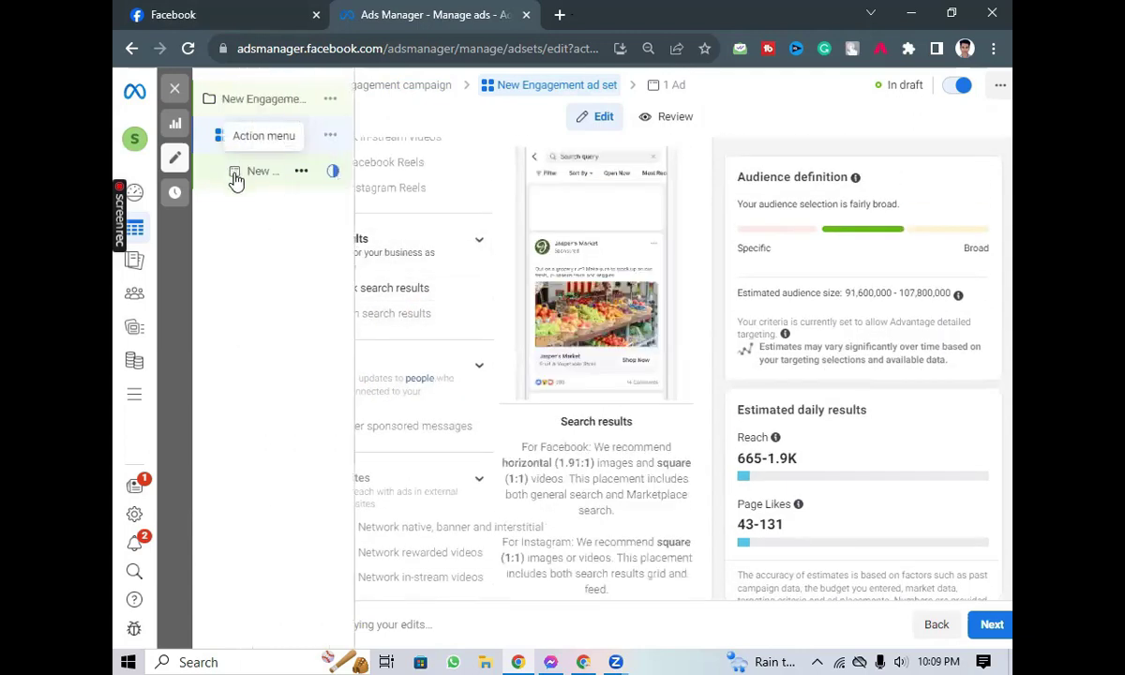
Open the New Engagement ad and look over its identity, ad setup and ad creative sections.
left_click(237, 177)
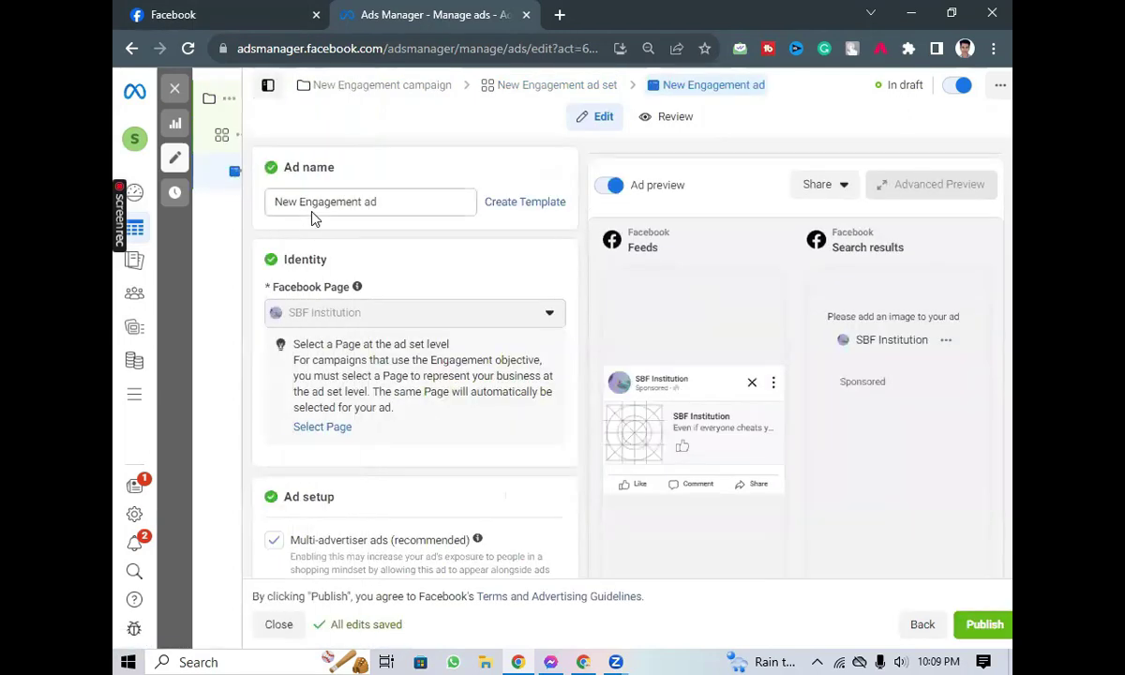
scroll(482, 326, "down", 1)
scroll(379, 409, "down", 2)
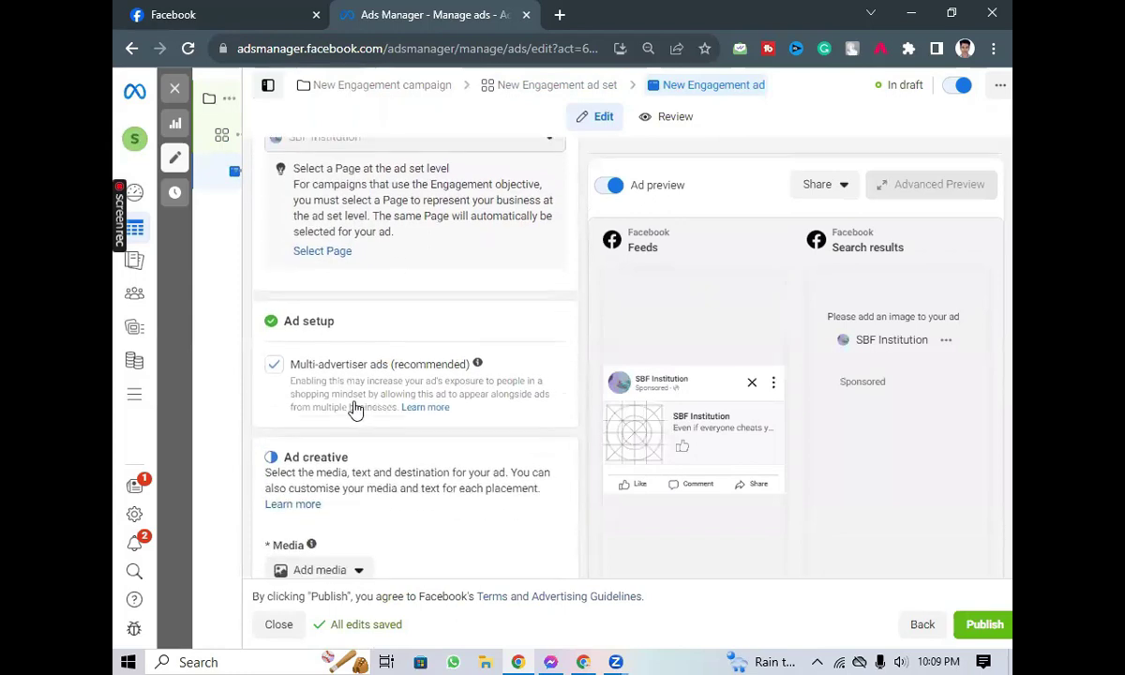
scroll(361, 478, "down", 1)
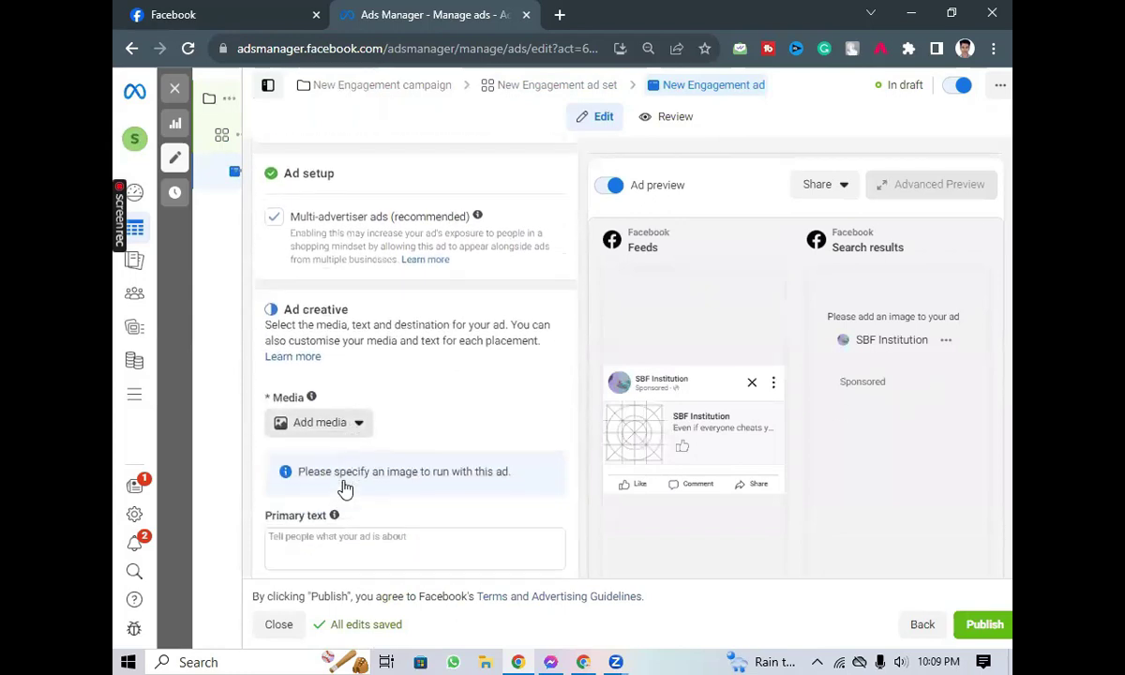
View the image selection for the ad creative's media, close it without choosing an image, and review the ad's media and primary text fields.
left_click(328, 403)
left_click(327, 402)
left_click(327, 402)
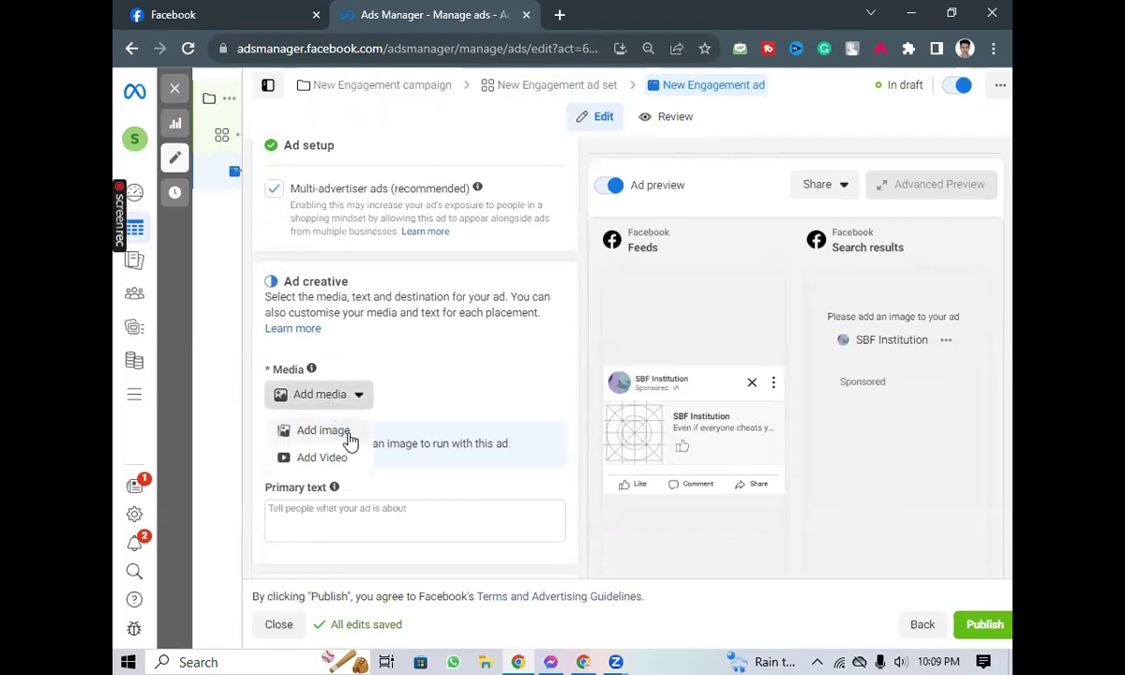
left_click(323, 431)
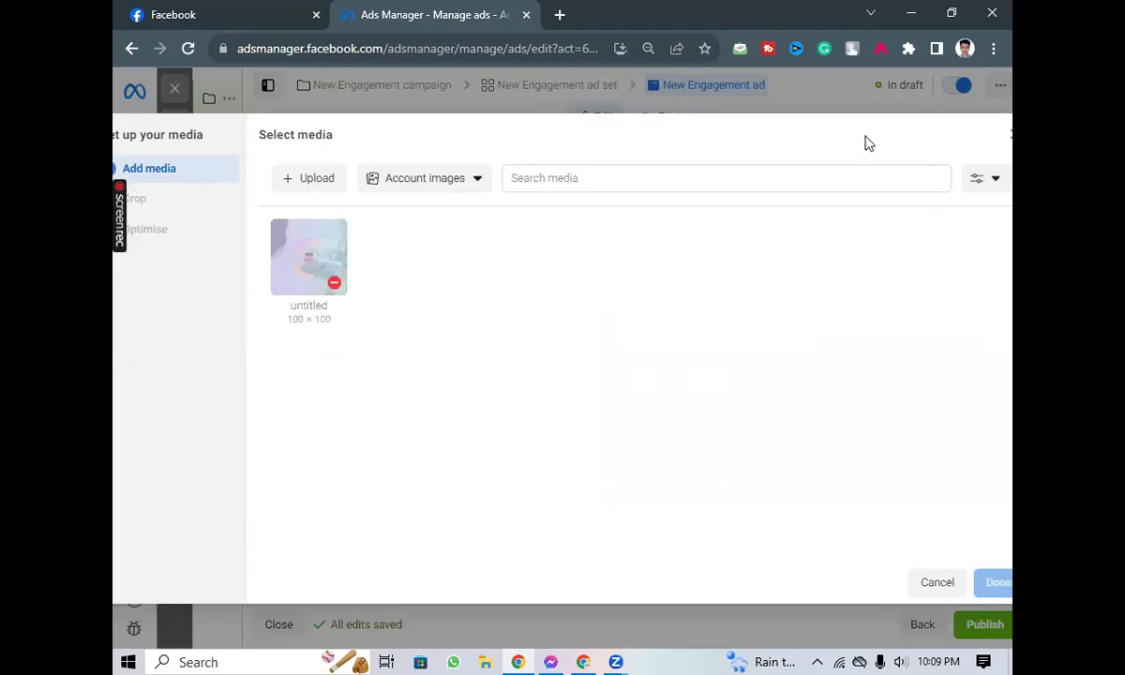
scroll(437, 409, "down", 5)
scroll(335, 405, "up", 4)
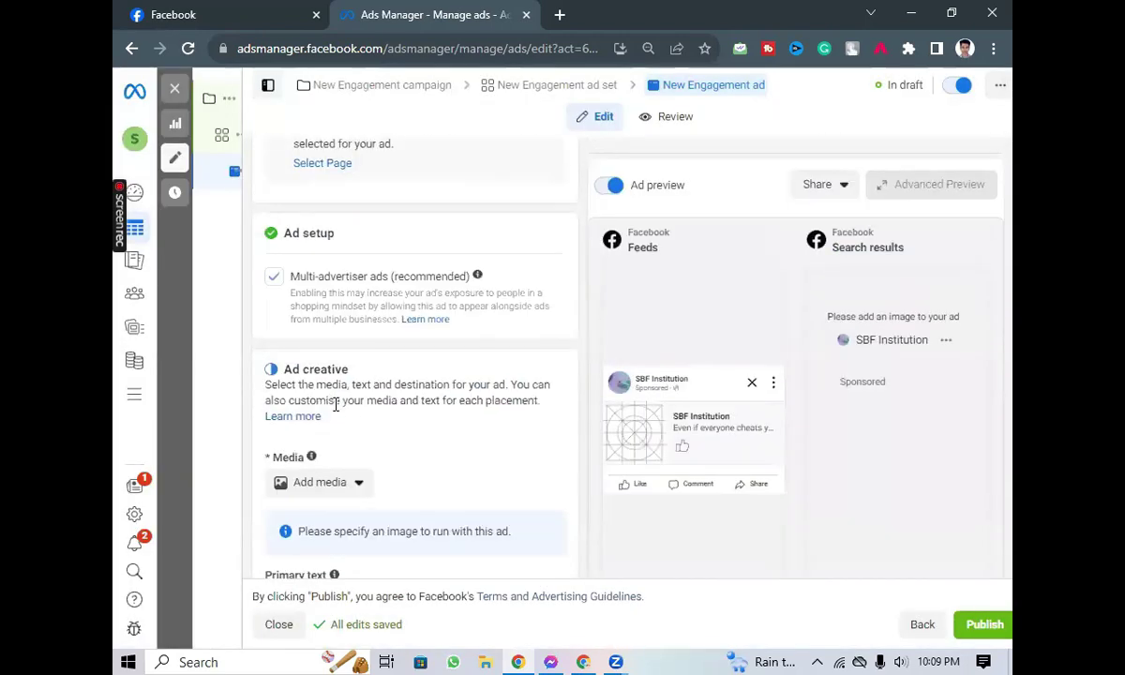
scroll(419, 470, "down", 4)
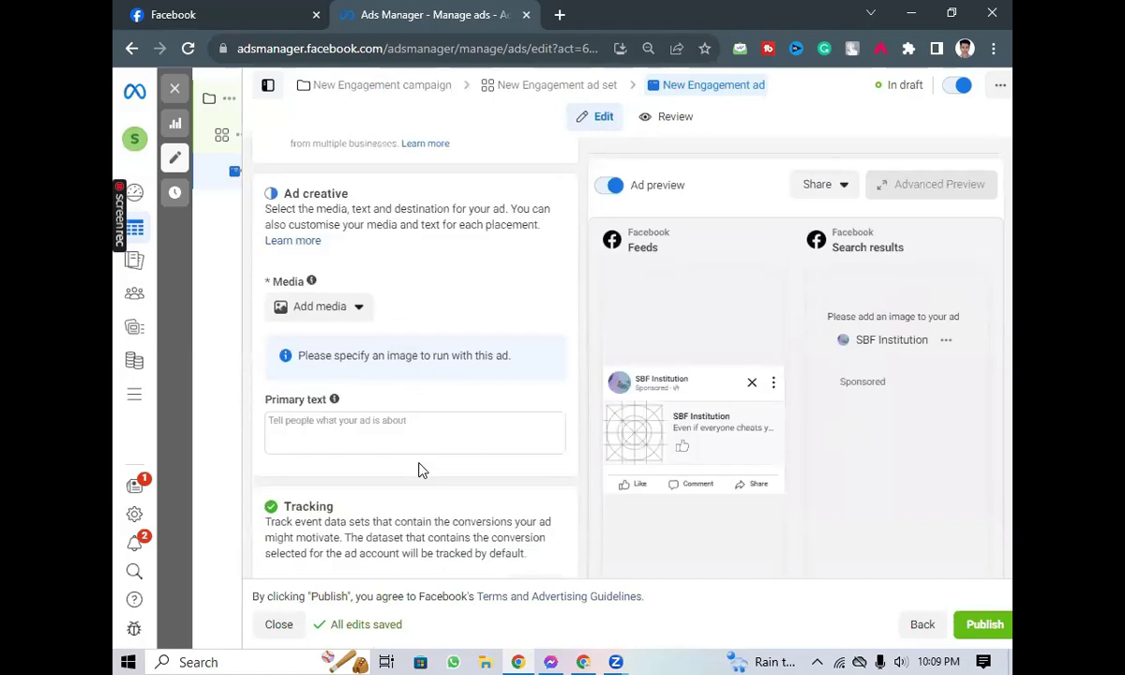
scroll(418, 468, "up", 5)
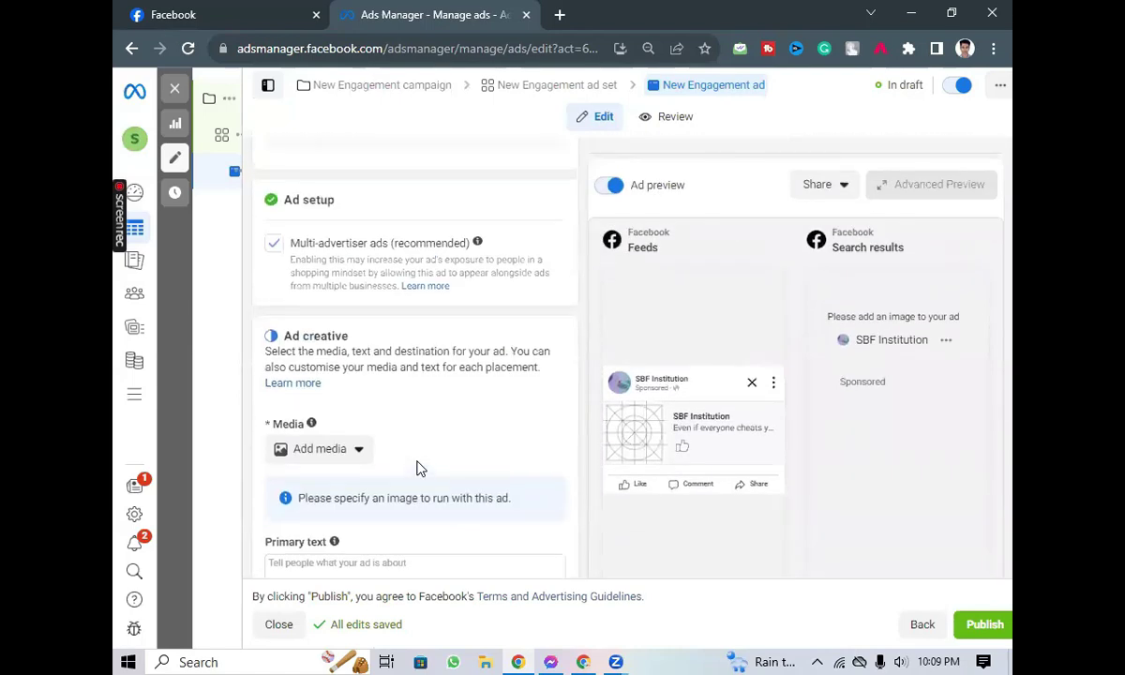
Open the image selection for the ad creative's media and switch the source to Page images.
scroll(375, 492, "down", 2)
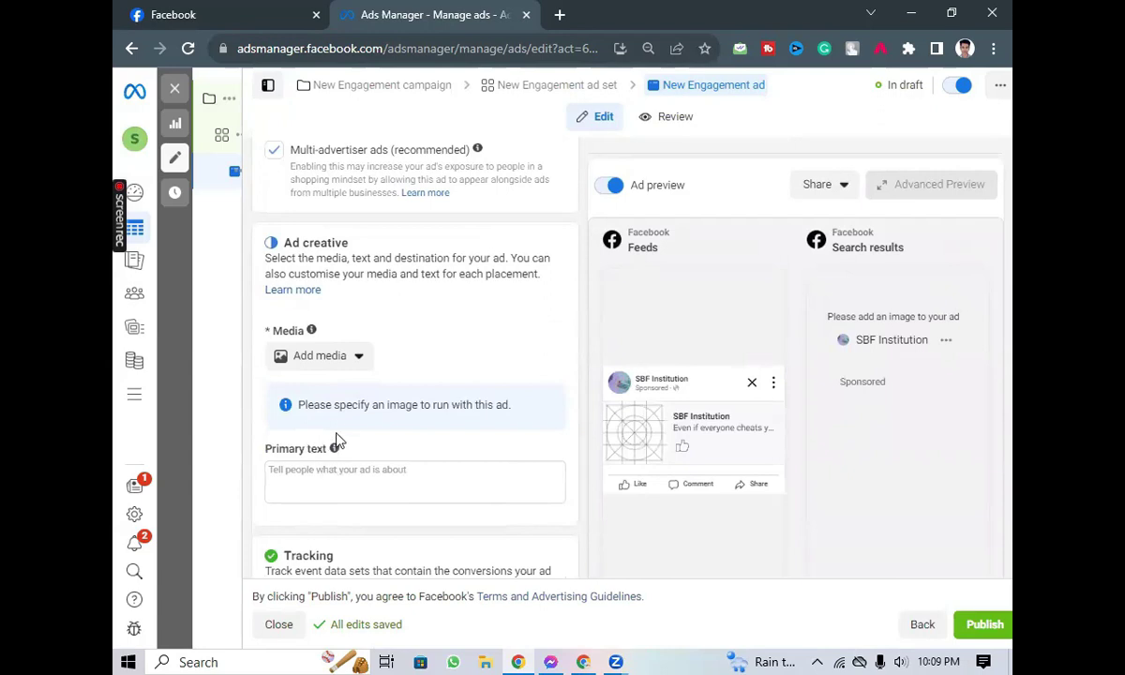
scroll(362, 432, "up", 4)
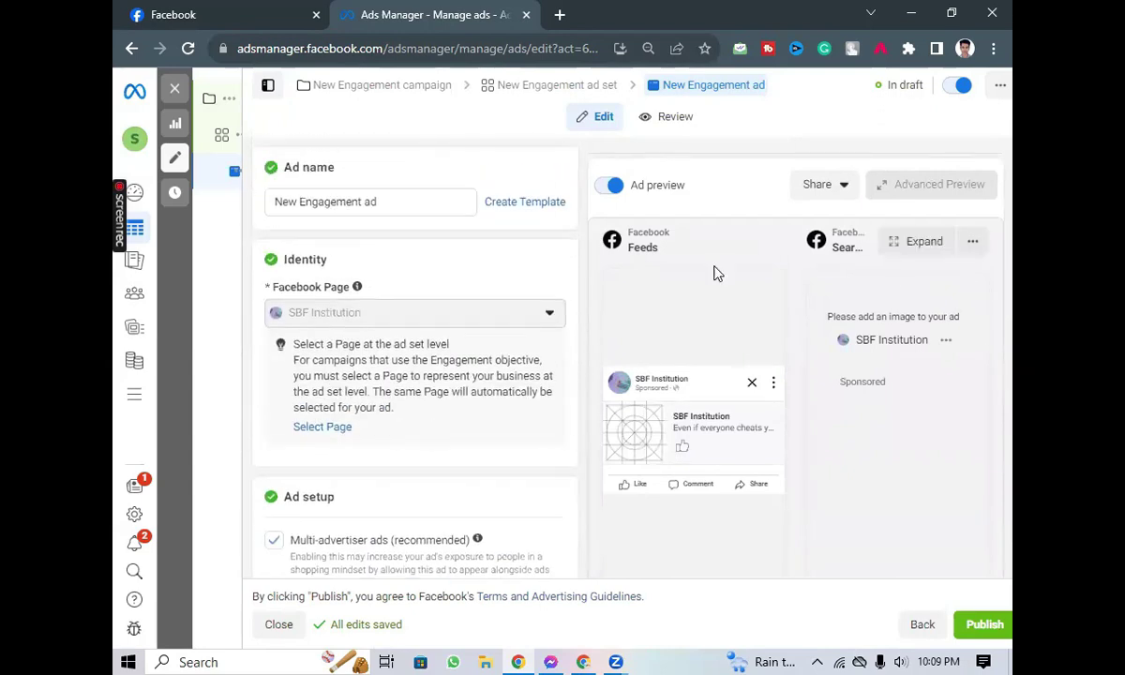
scroll(477, 426, "down", 2)
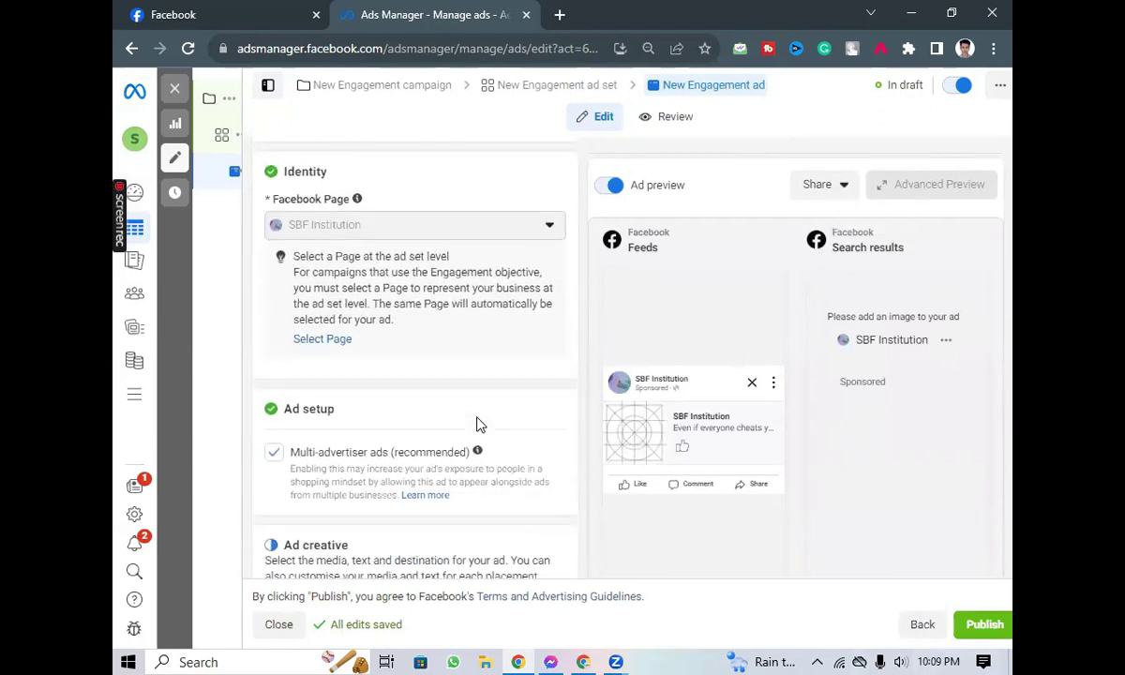
scroll(328, 376, "down", 3)
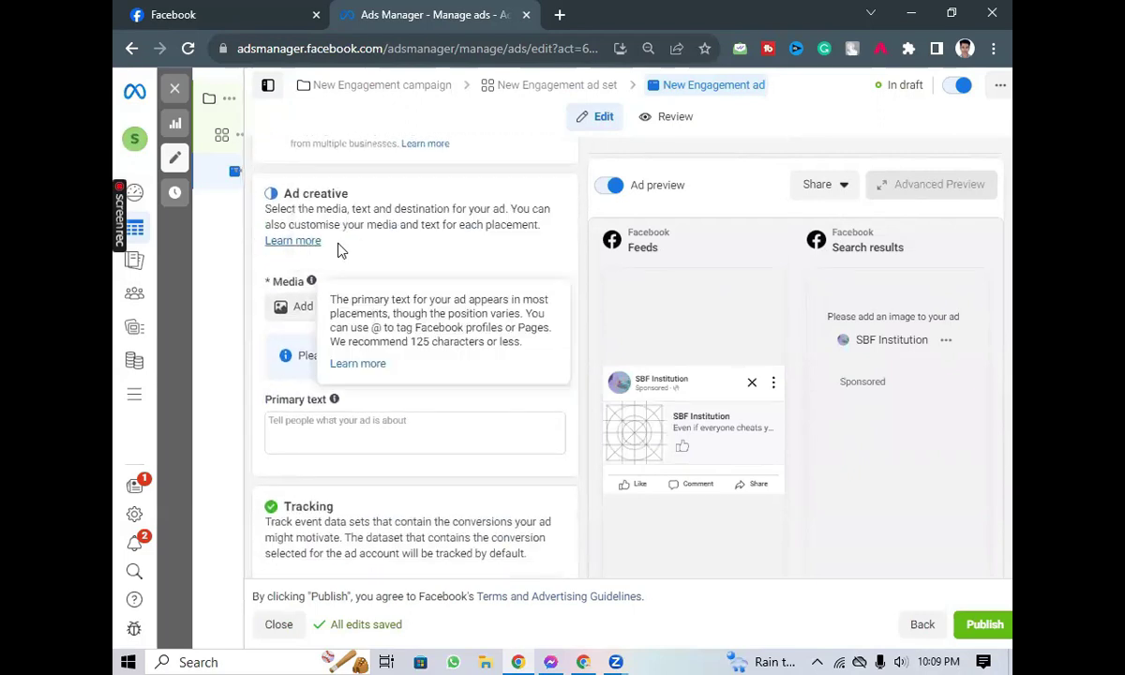
left_click(345, 307)
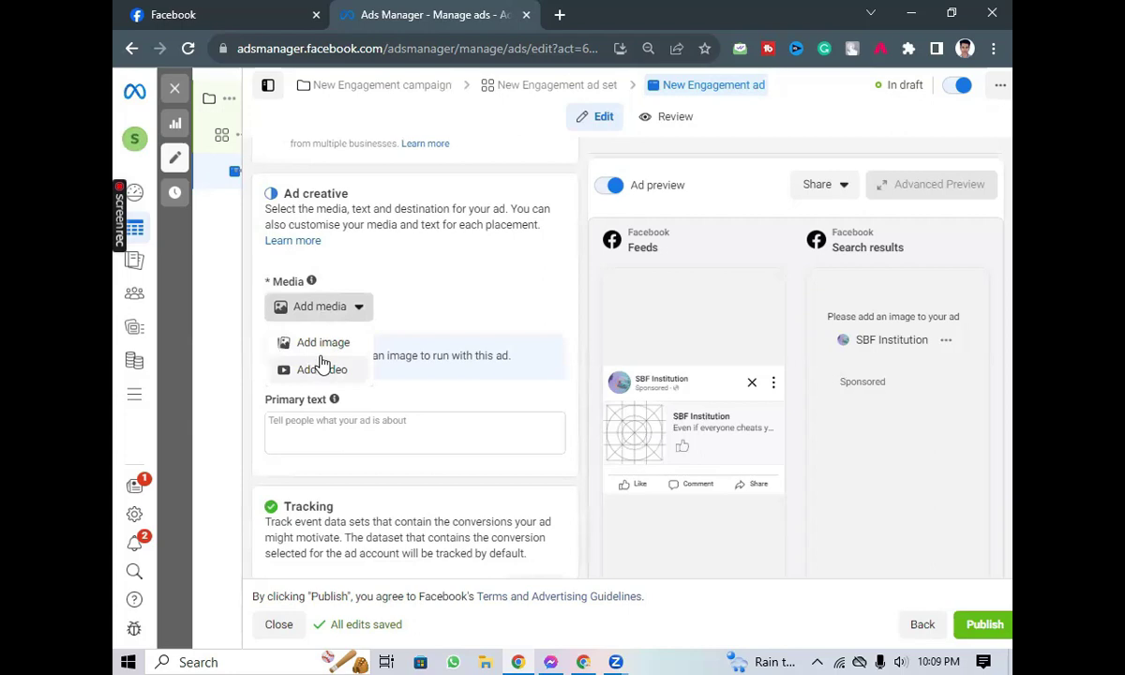
left_click(320, 341)
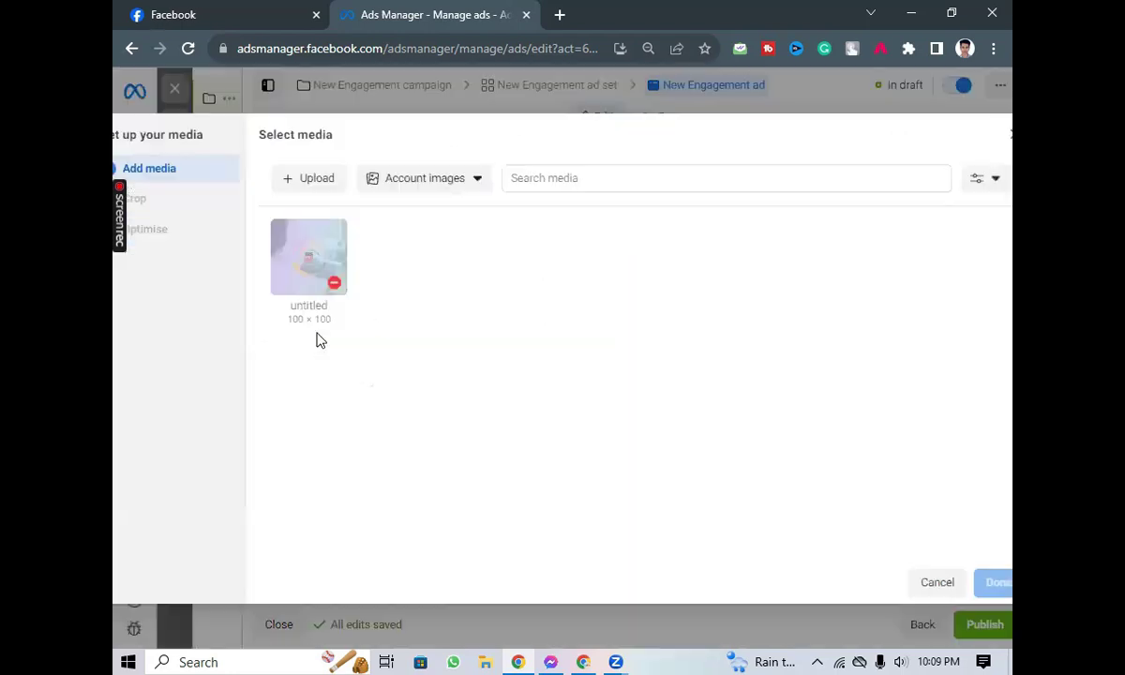
left_click(398, 184)
left_click(431, 226)
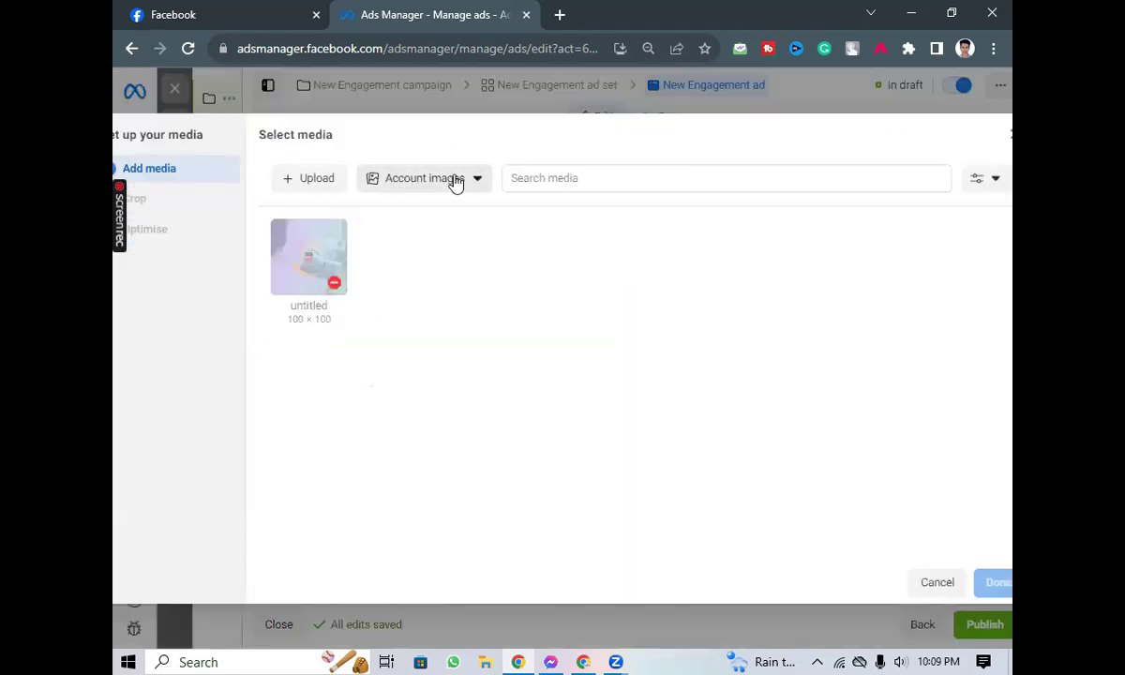
left_click(452, 181)
left_click(421, 269)
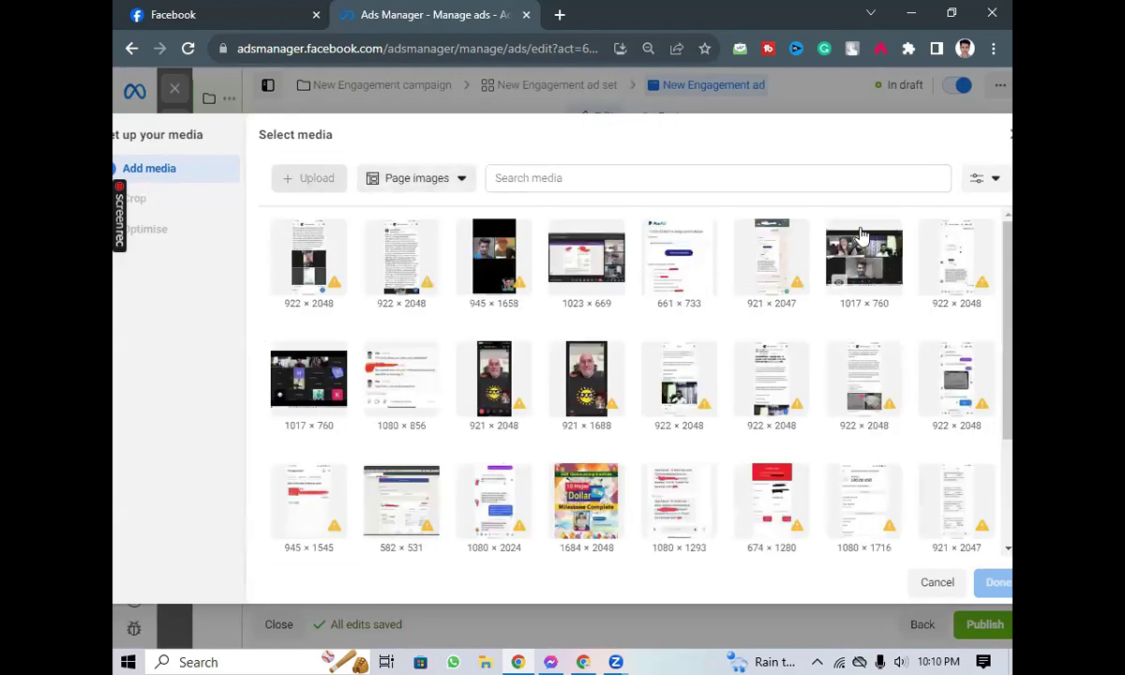
Choose the 1017 × 760 three-person video call screenshot from the first row of Page images as the ad's media.
scroll(727, 397, "down", 3)
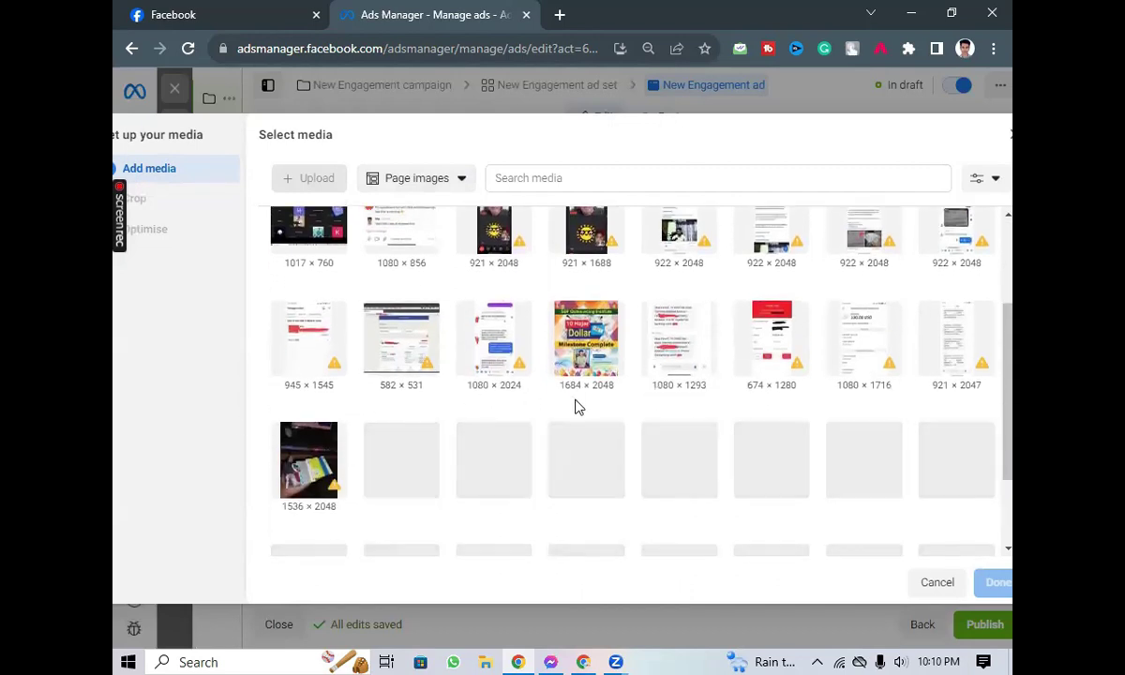
scroll(821, 375, "up", 2)
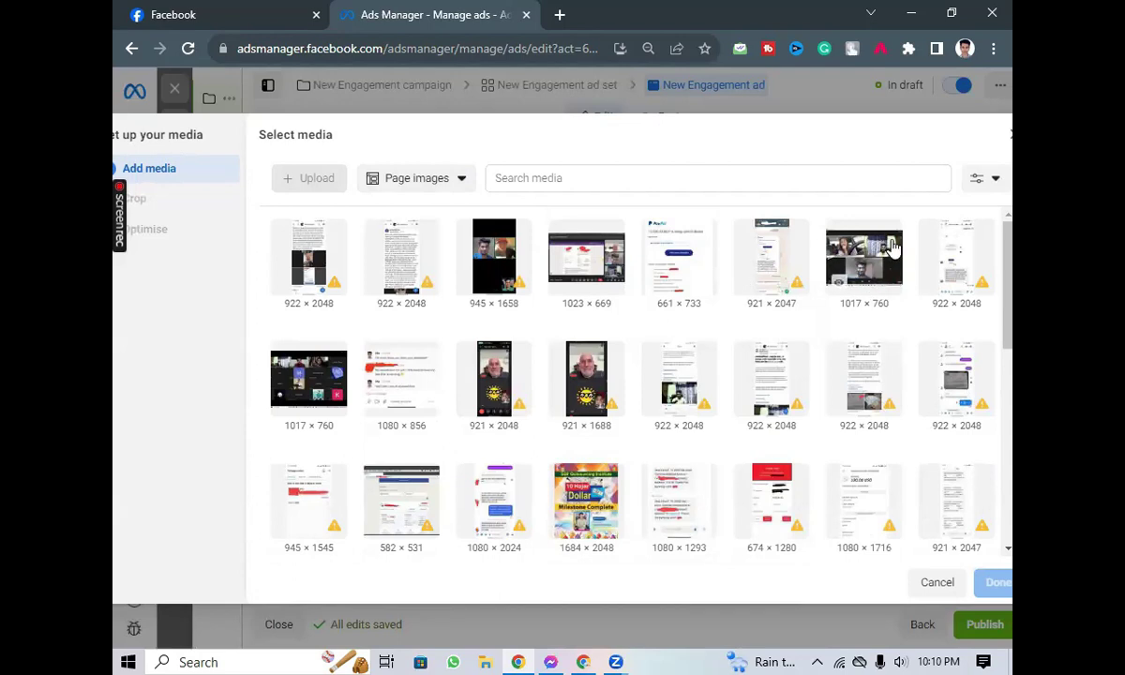
scroll(811, 307, "down", 1)
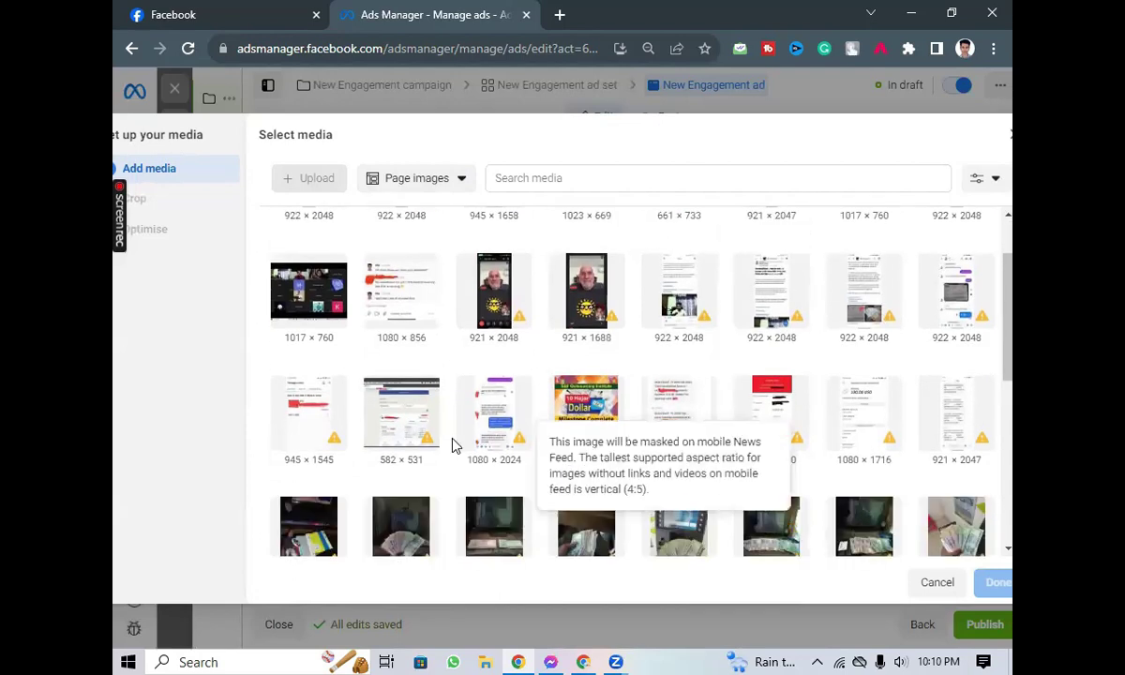
scroll(473, 441, "down", 1)
scroll(633, 439, "down", 1)
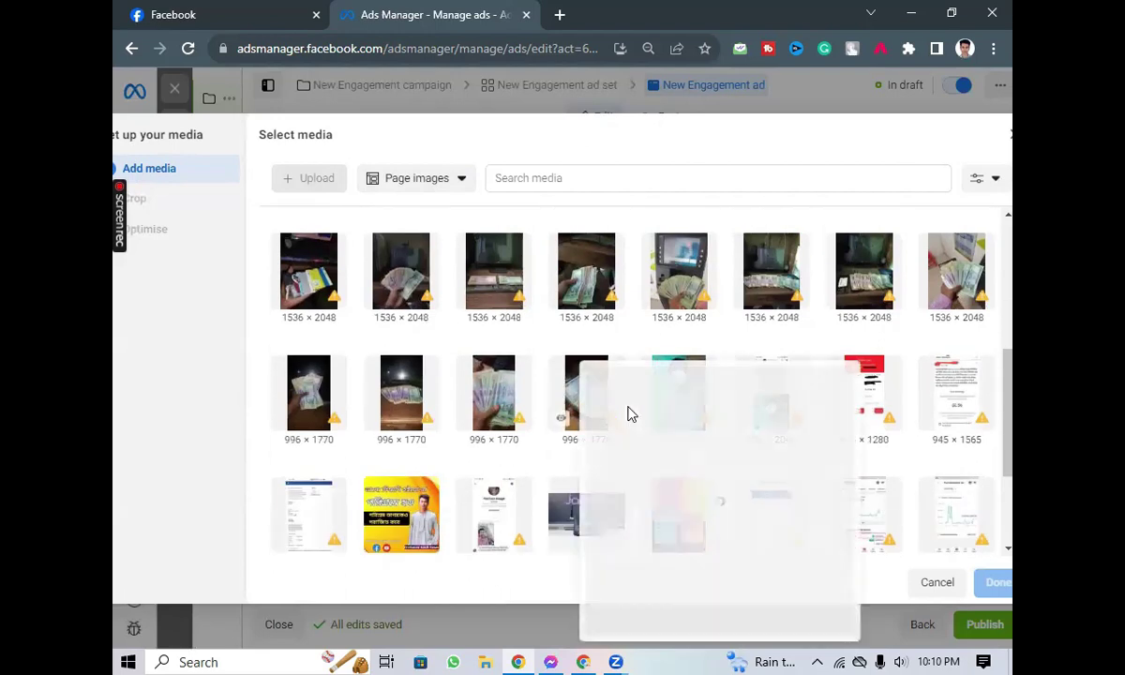
scroll(776, 345, "up", 3)
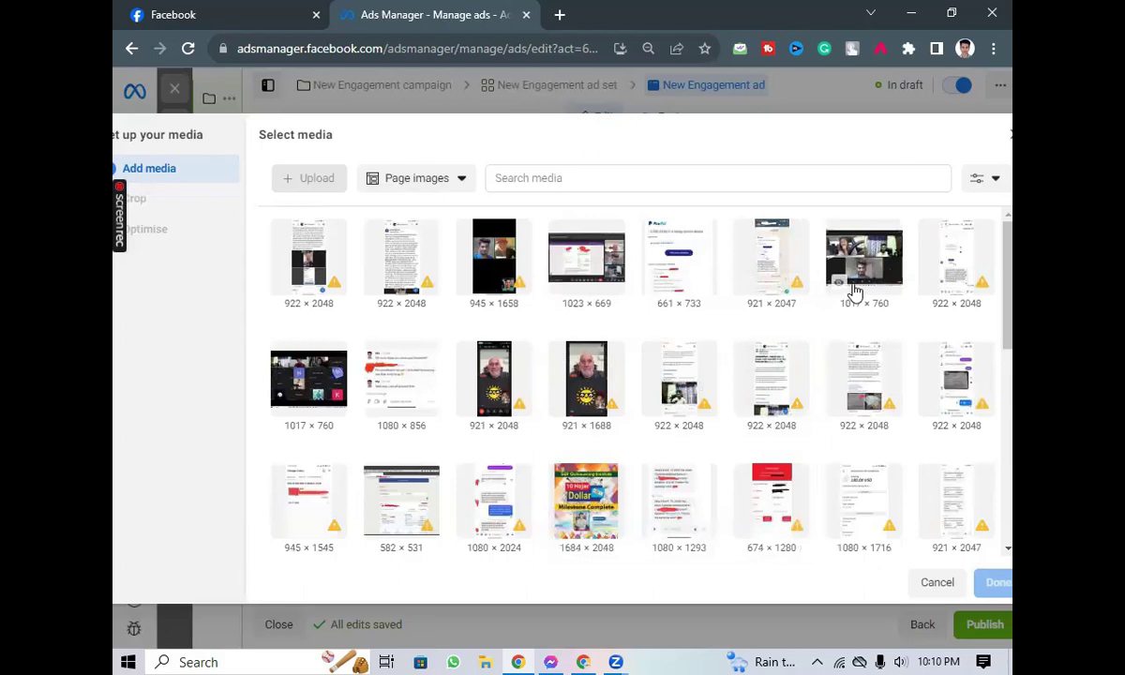
left_click(856, 293)
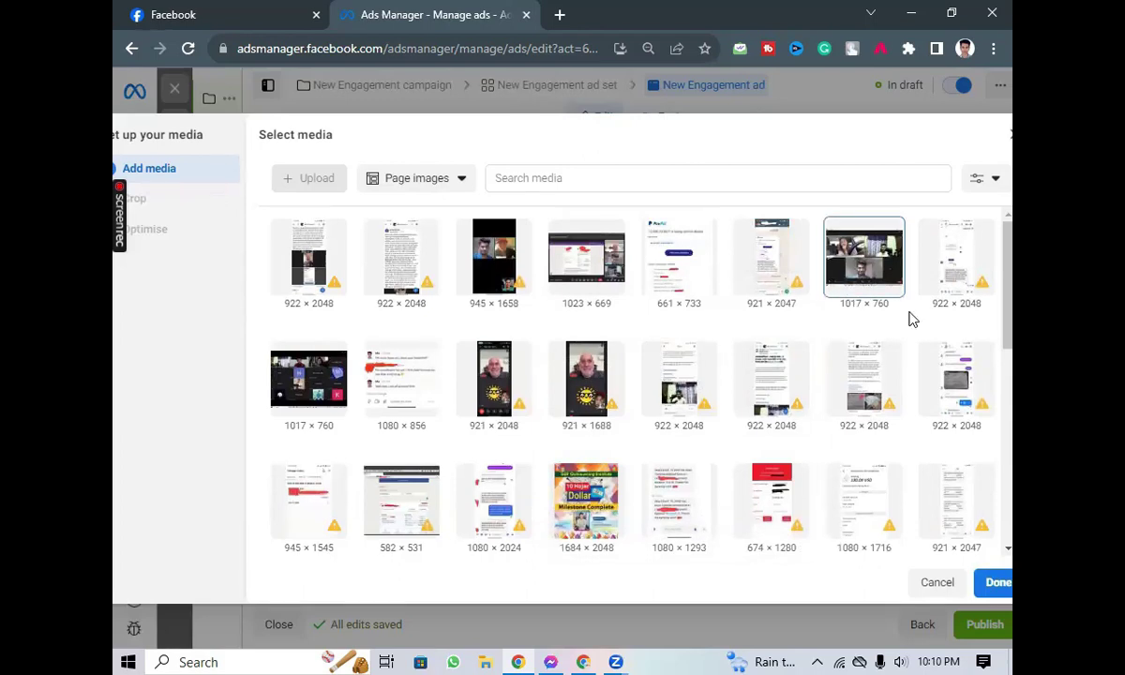
left_click(995, 582)
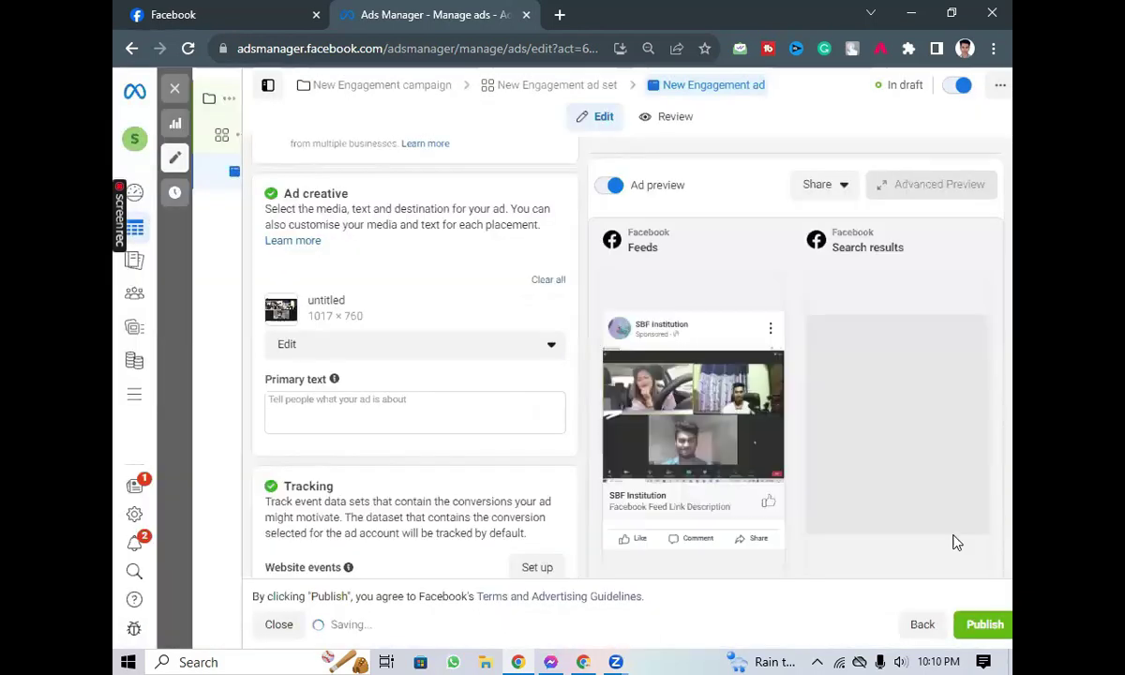
Enter "Like the Button from Right side" as the ad's primary text.
scroll(451, 424, "down", 1)
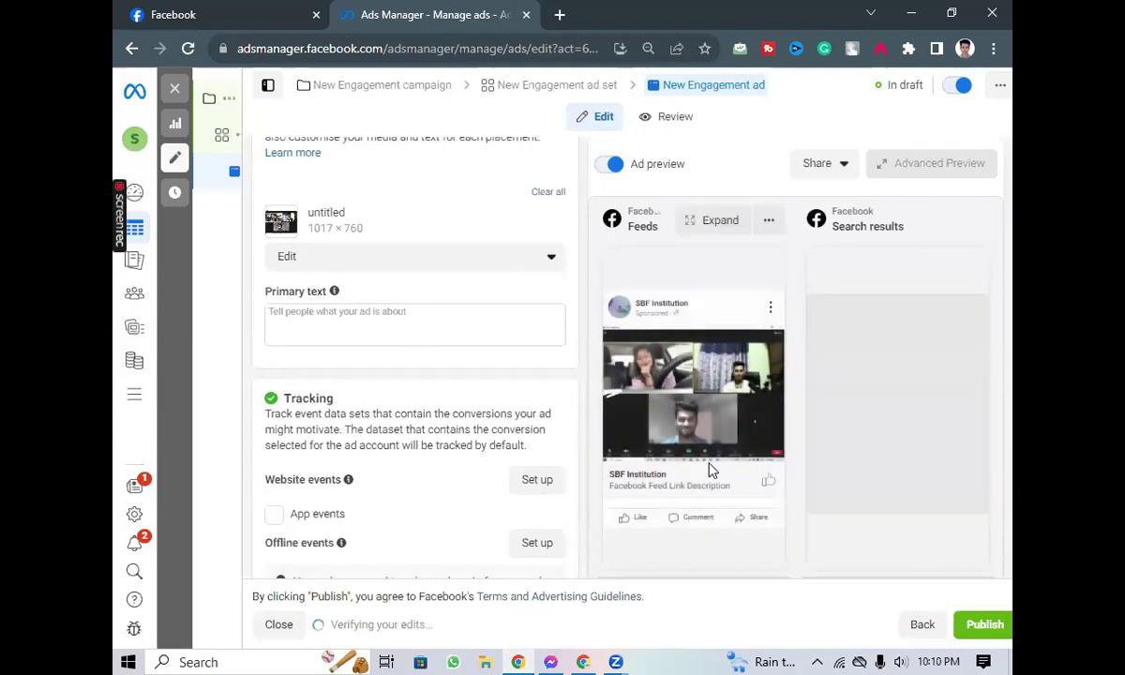
left_click(319, 311)
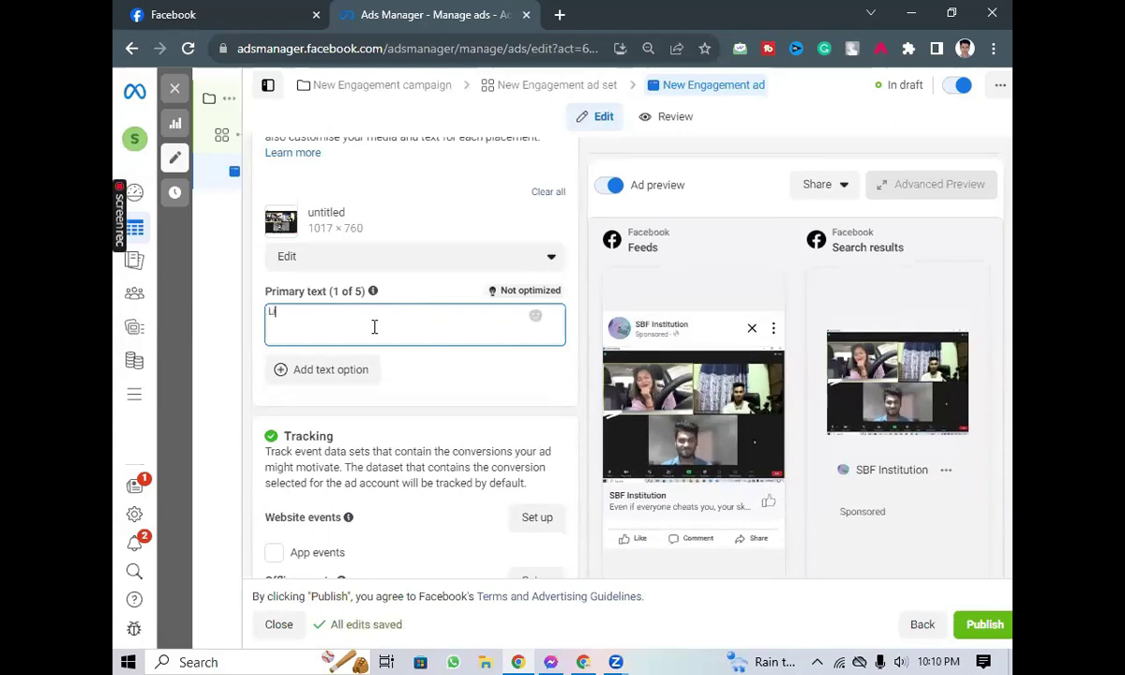
type("ke the Butto")
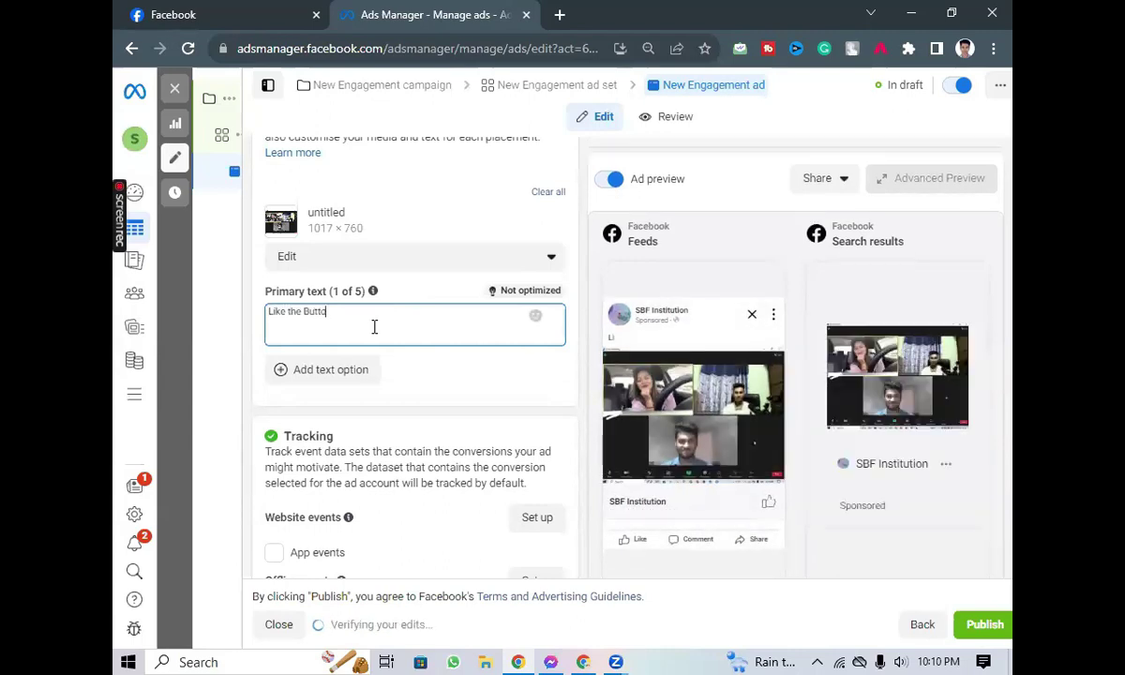
type("n from Right side")
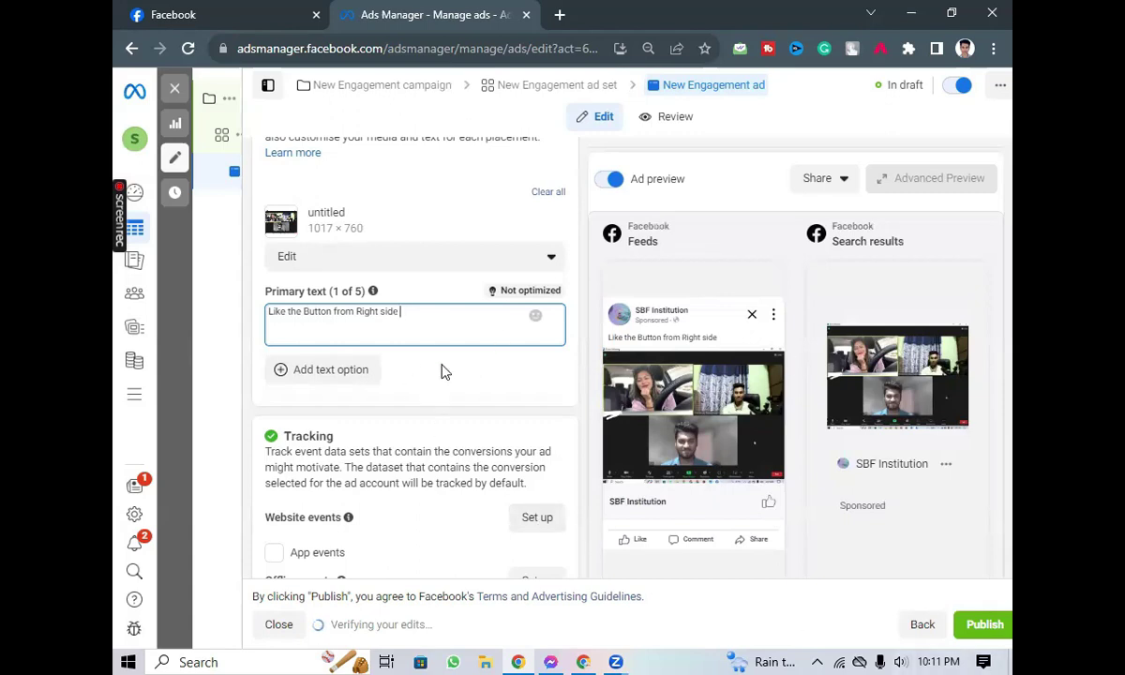
Add a second primary text option to the ad creative and remove it without entering any text.
scroll(437, 323, "down", 1)
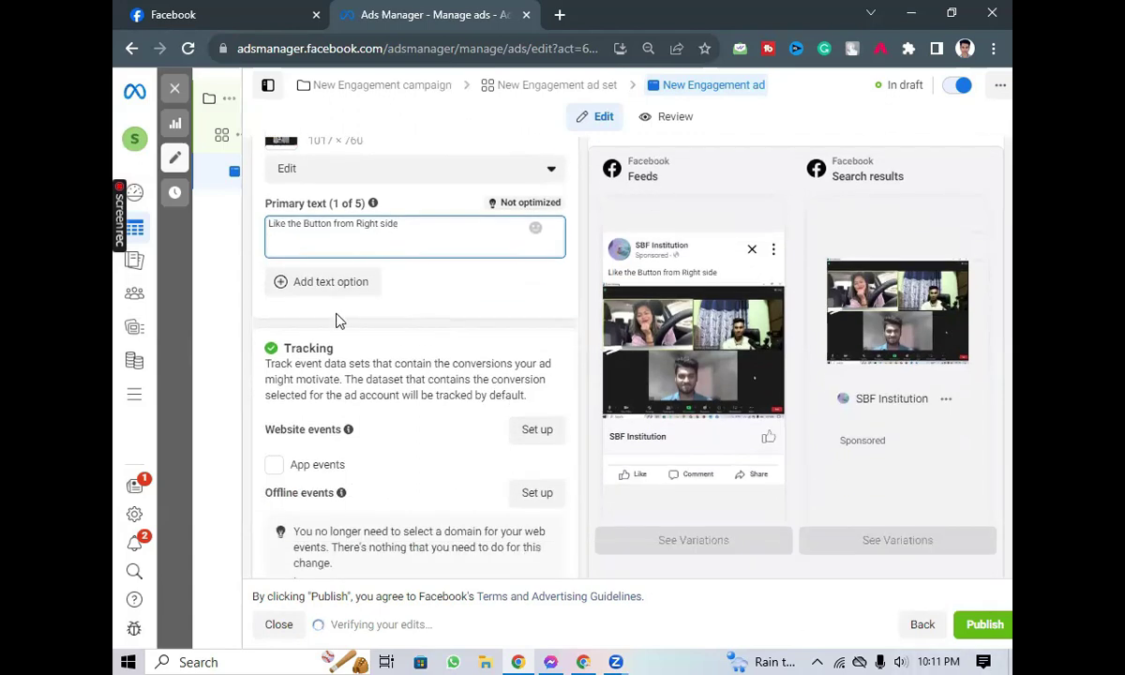
scroll(347, 347, "down", 1)
scroll(403, 422, "up", 3)
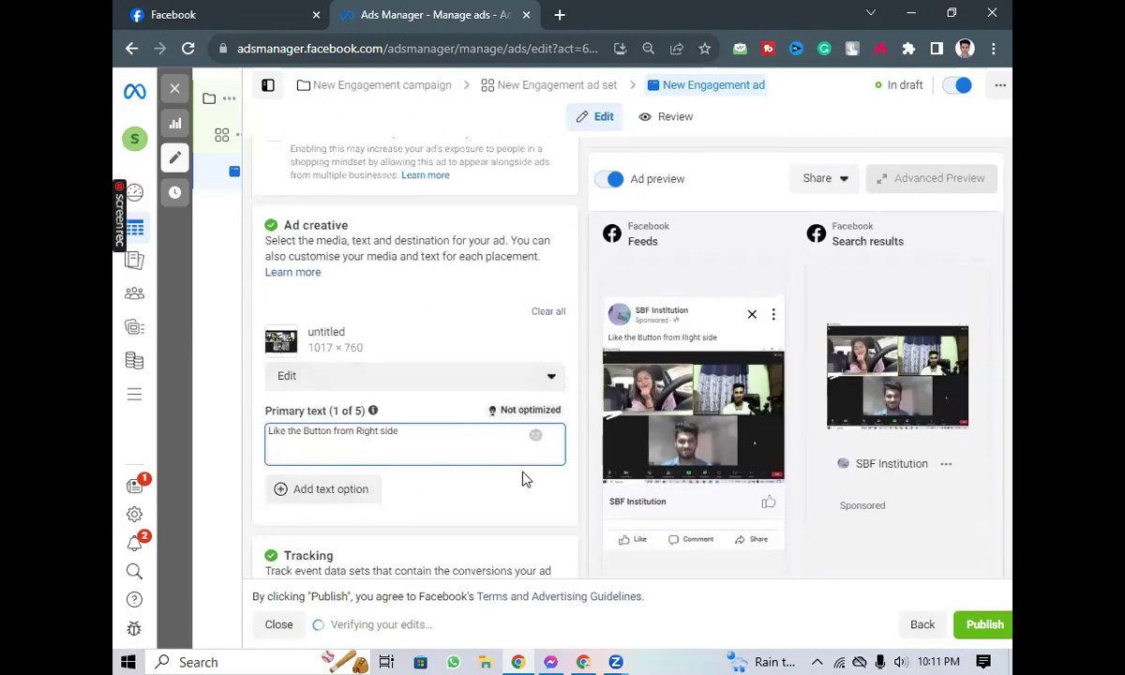
left_click(311, 488)
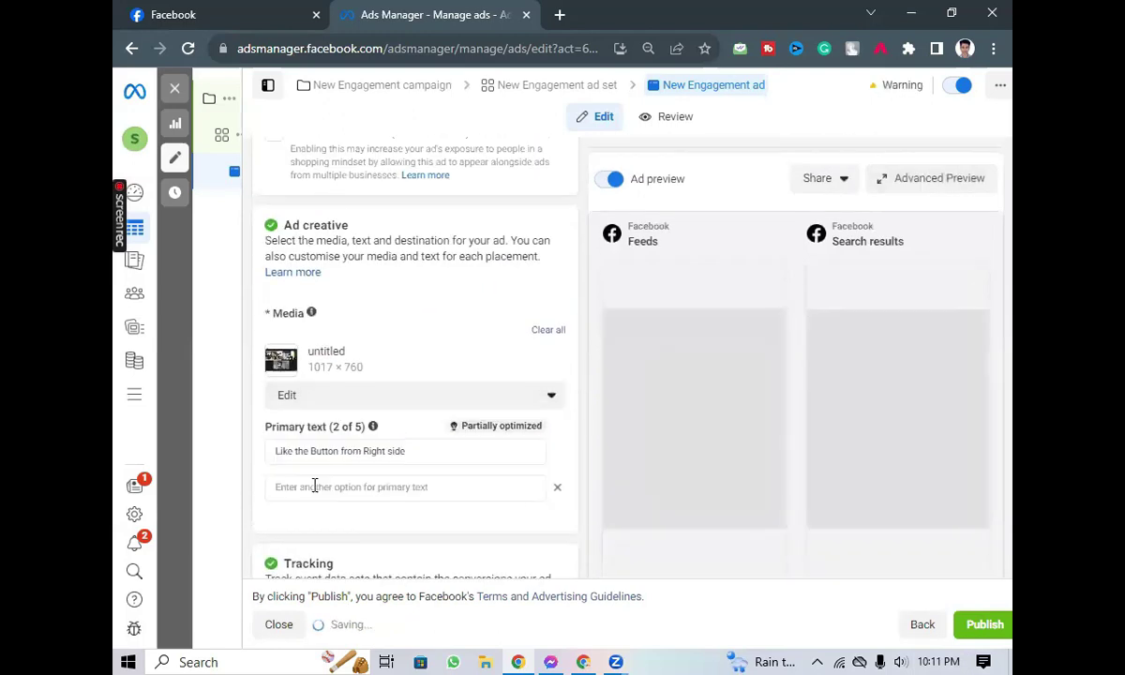
scroll(371, 484, "down", 1)
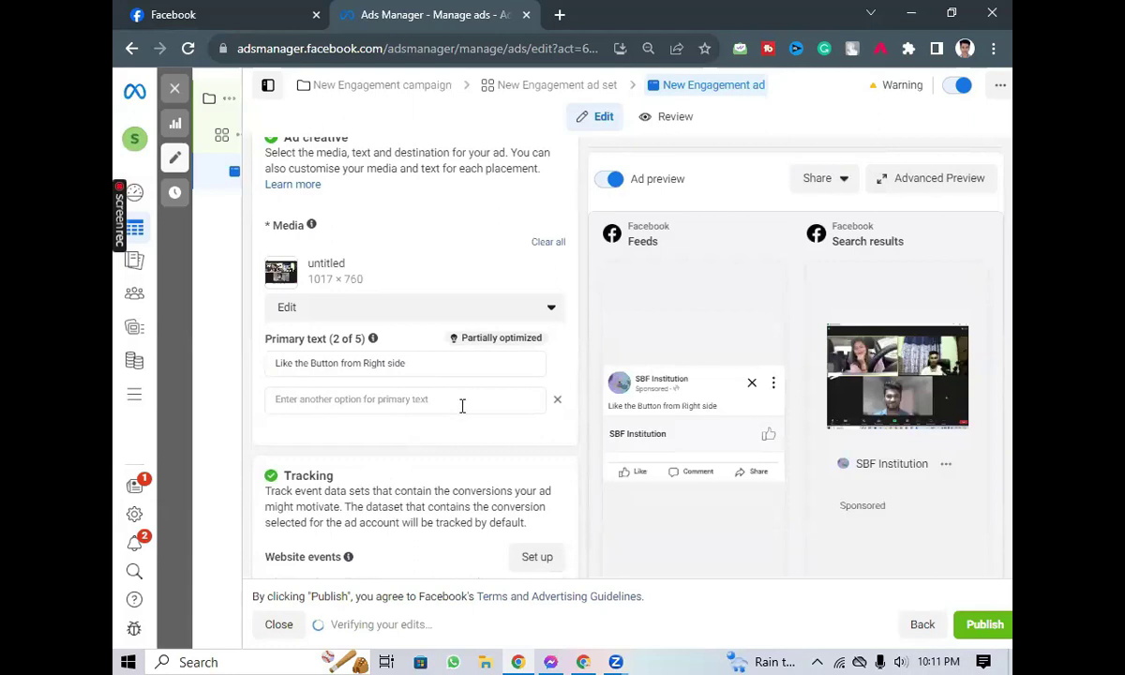
left_click(559, 405)
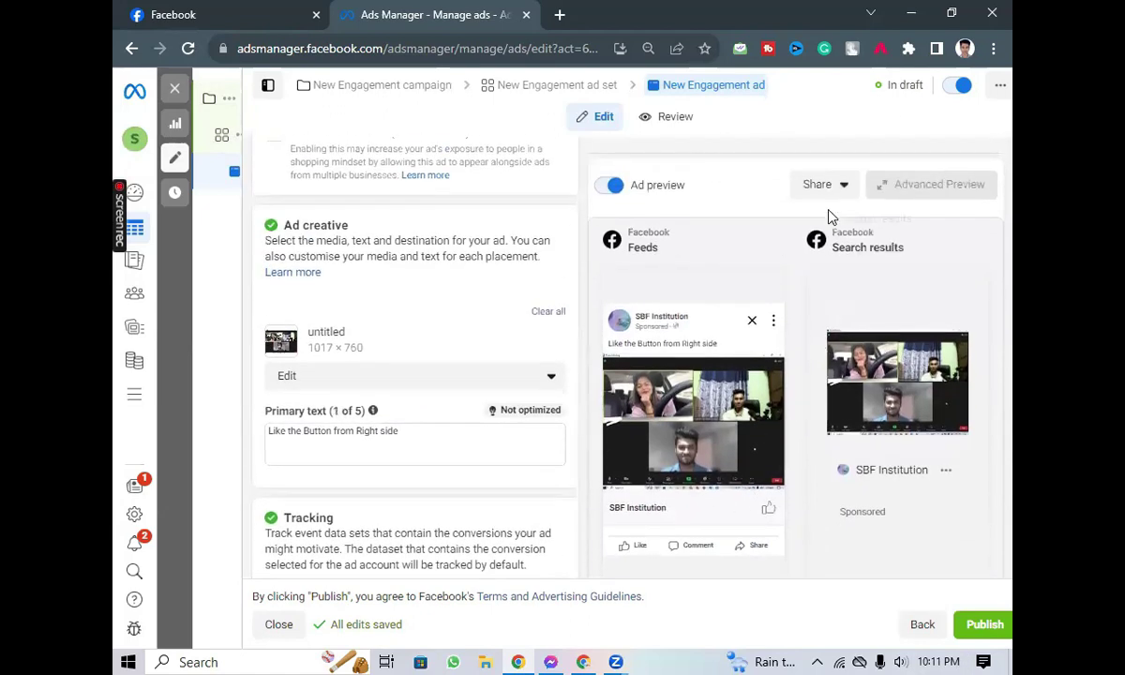
Check the preview sharing options and view the enlarged Mobile Feed preview of the Facebook Feeds ad, closing both without sharing.
left_click(827, 186)
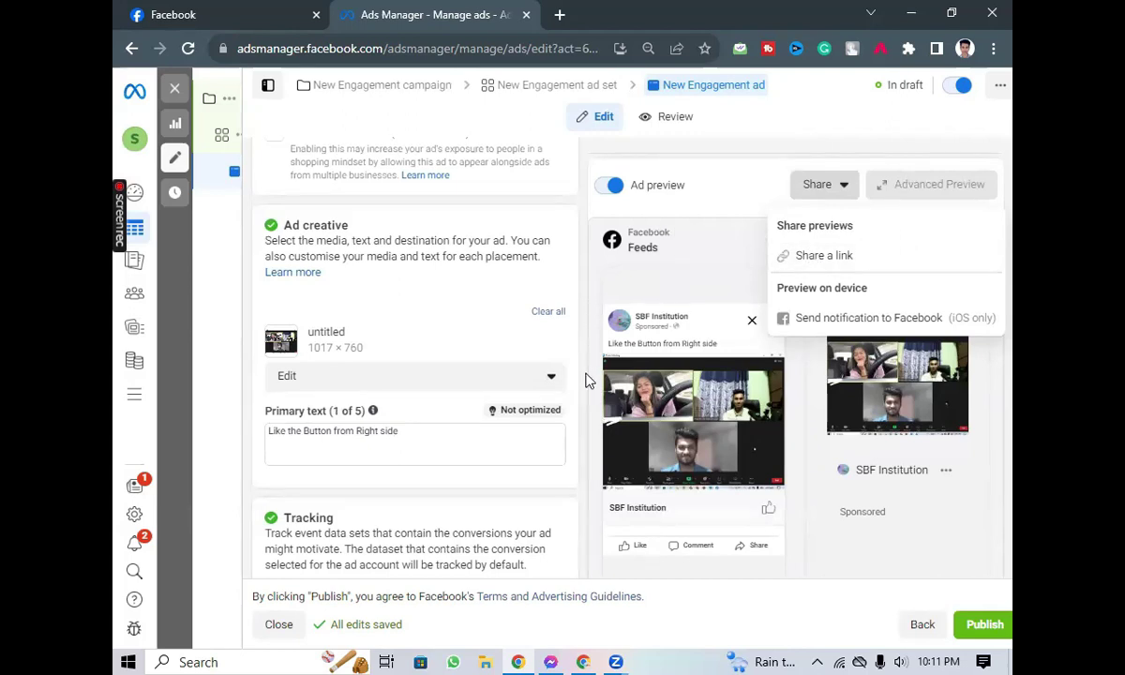
left_click(616, 350)
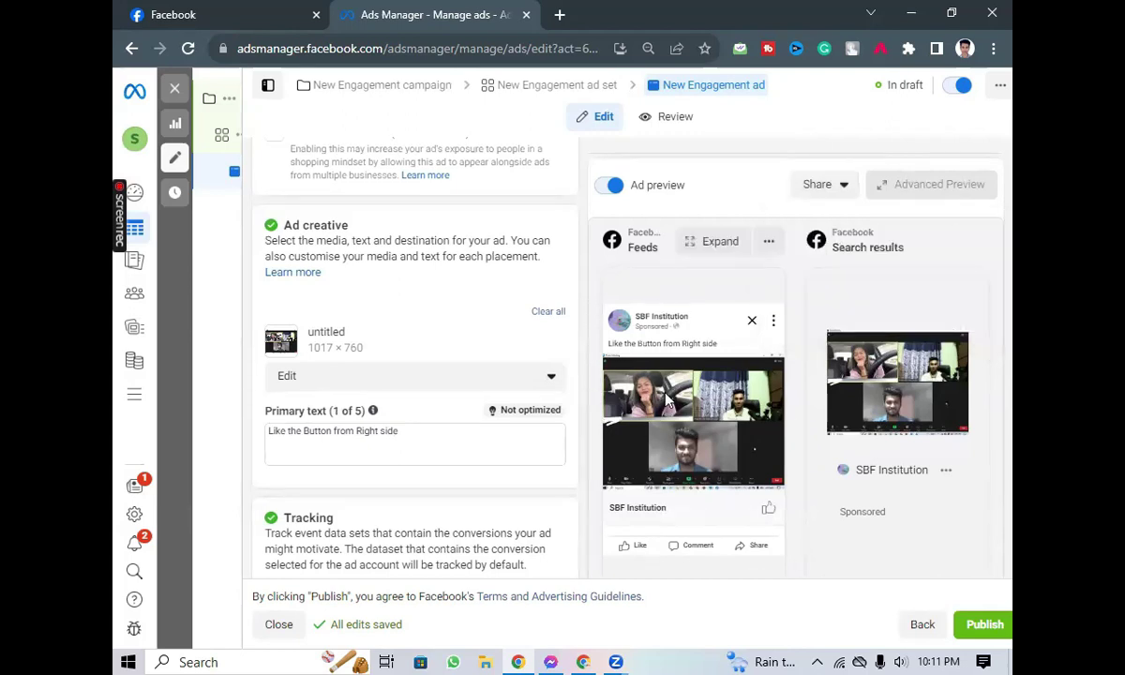
left_click(764, 255)
left_click(781, 283)
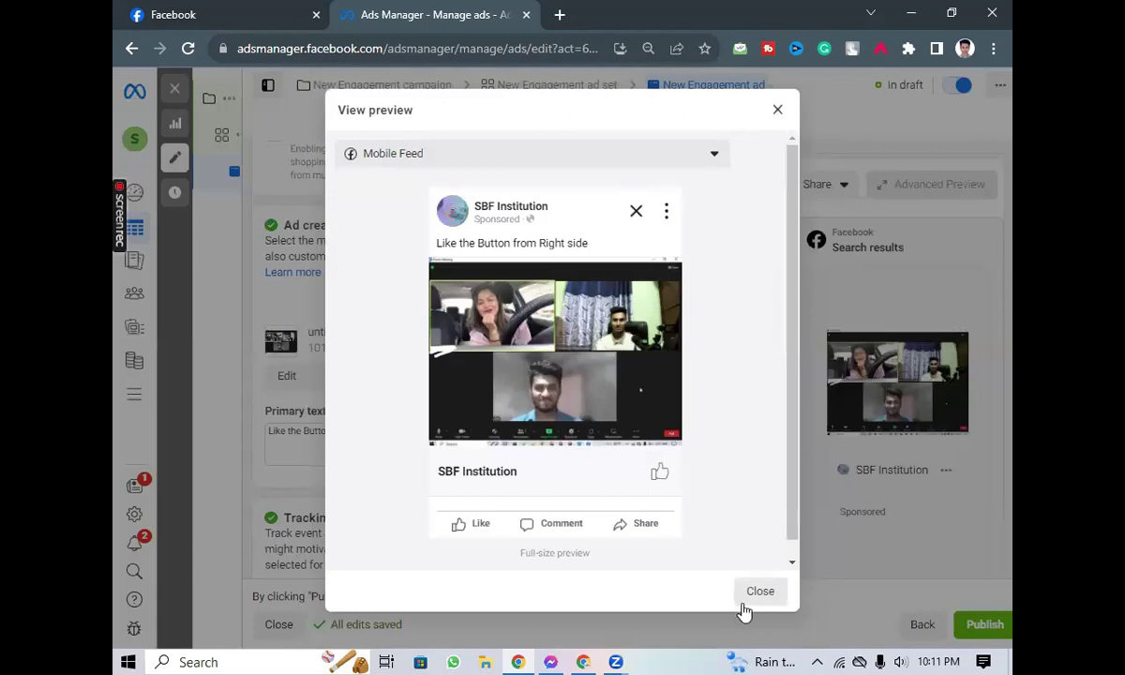
left_click(777, 109)
left_click(841, 184)
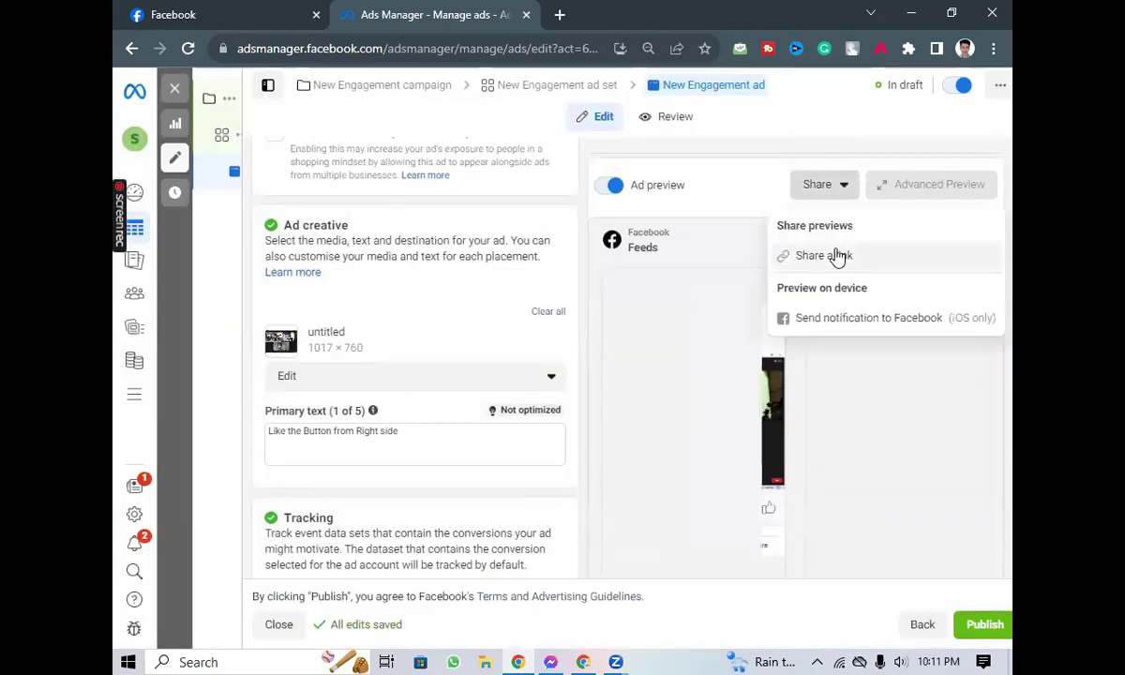
left_click(592, 495)
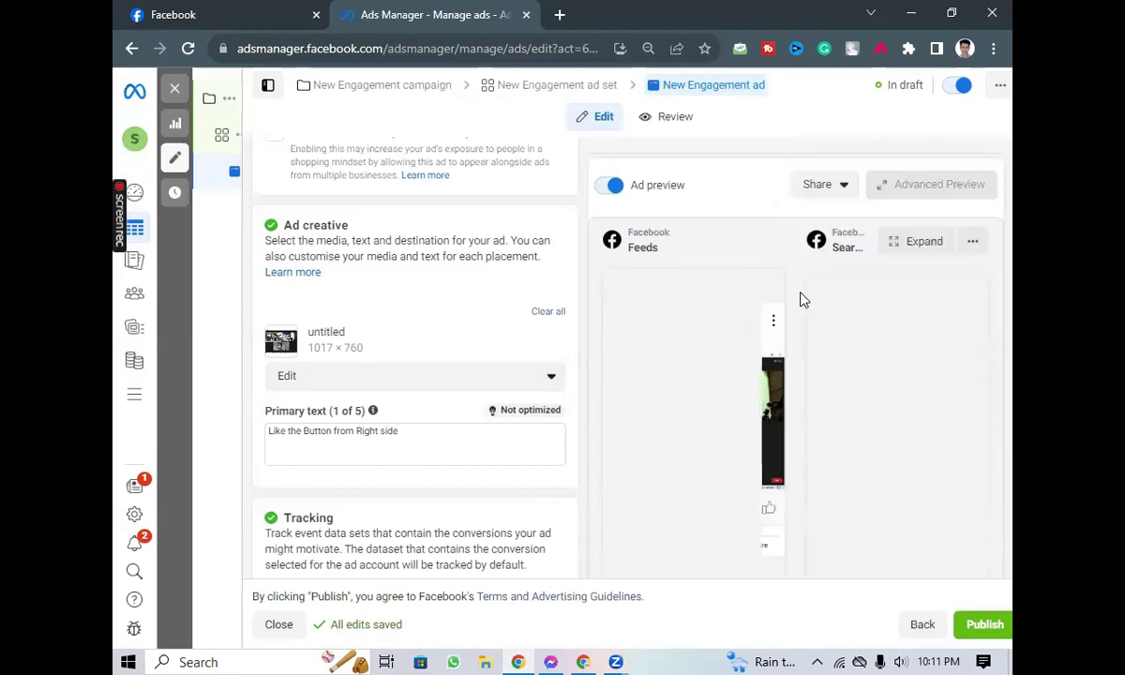
Review the finished ad from its tracking section back to its identity and ad setup sections.
scroll(487, 529, "down", 2)
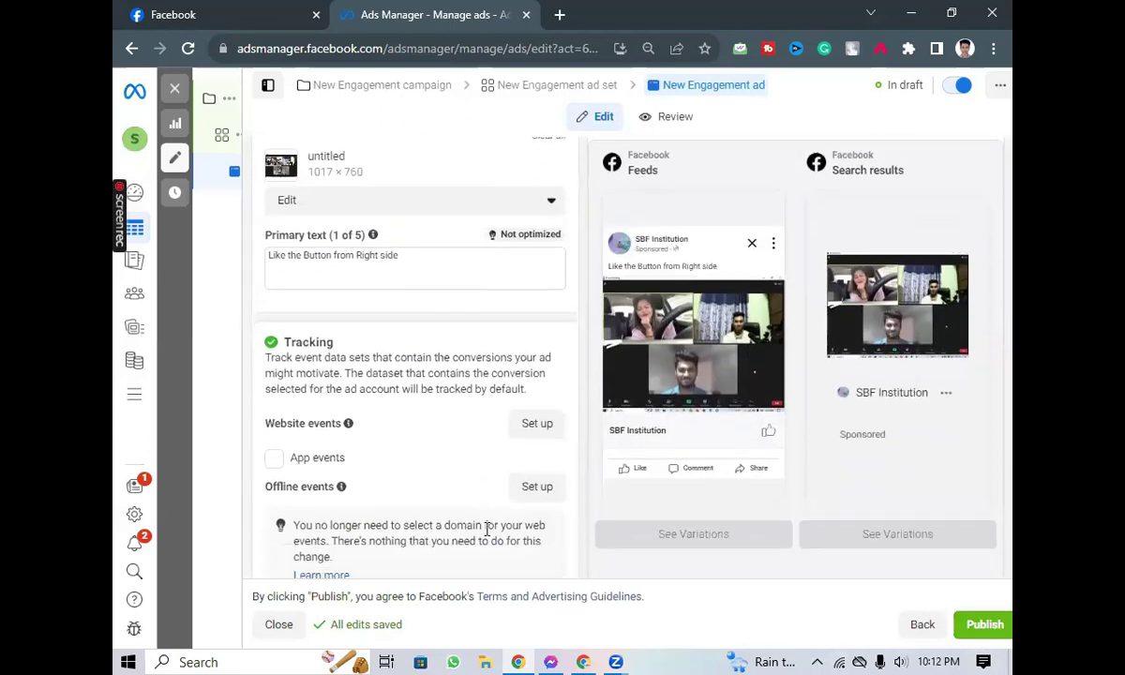
scroll(486, 530, "up", 6)
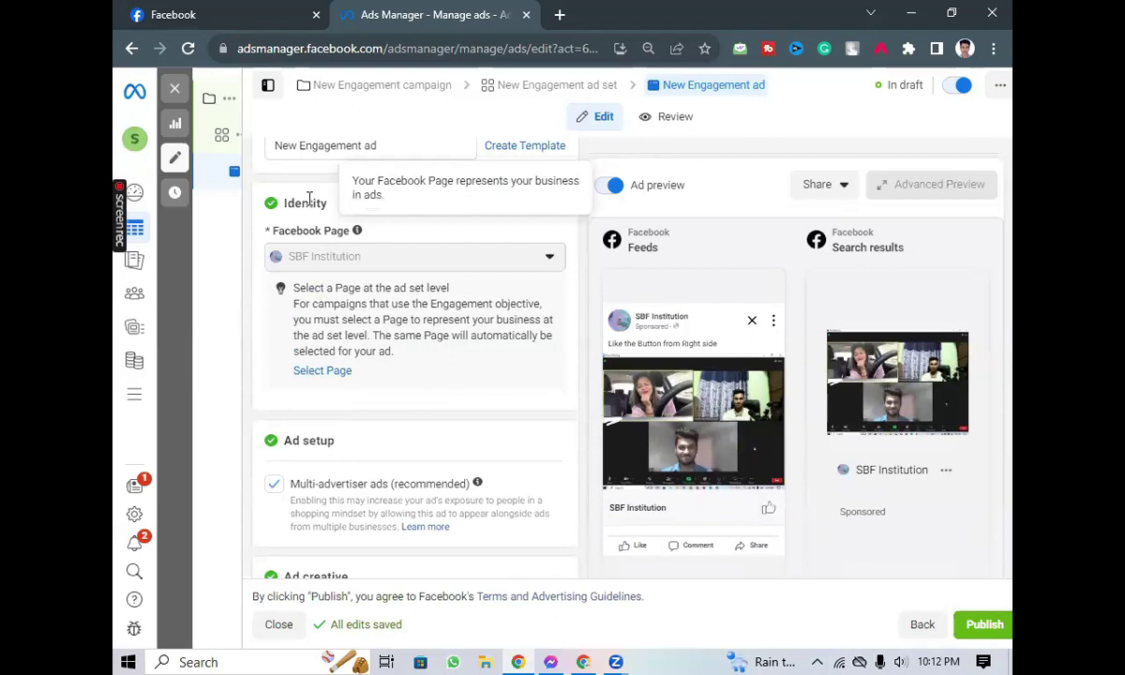
scroll(389, 495, "down", 6)
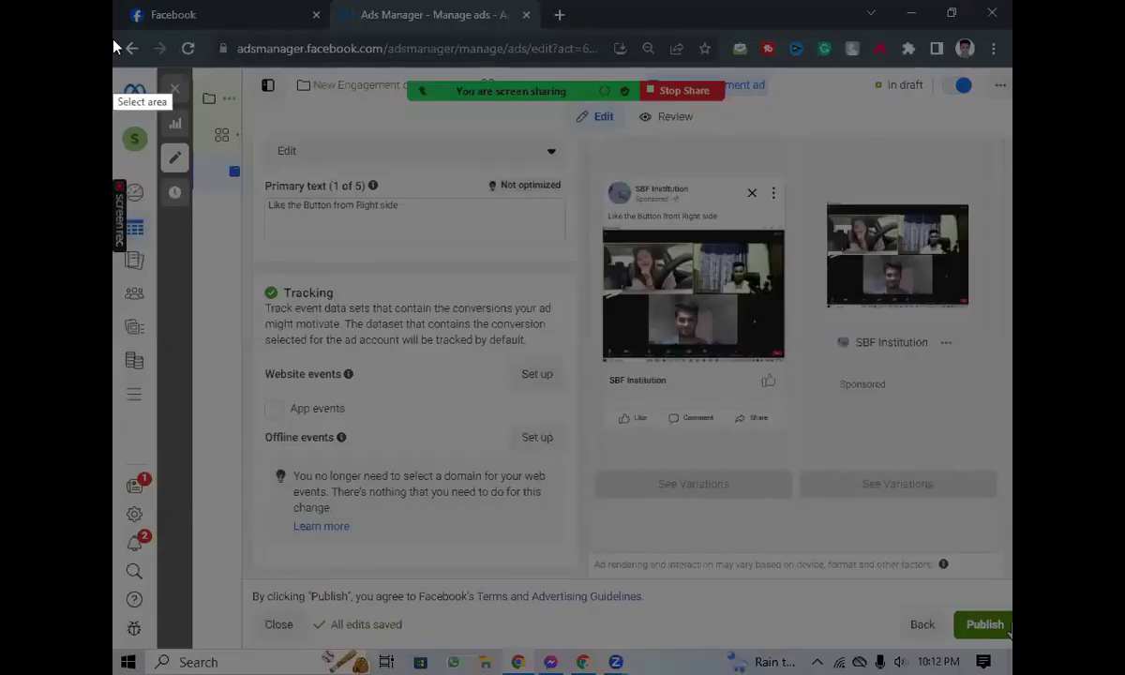
Capture the whole screen, outline the Publish button with a rectangle, and close the capture to return to the ad creative.
left_click_drag(125, 18, 1009, 656)
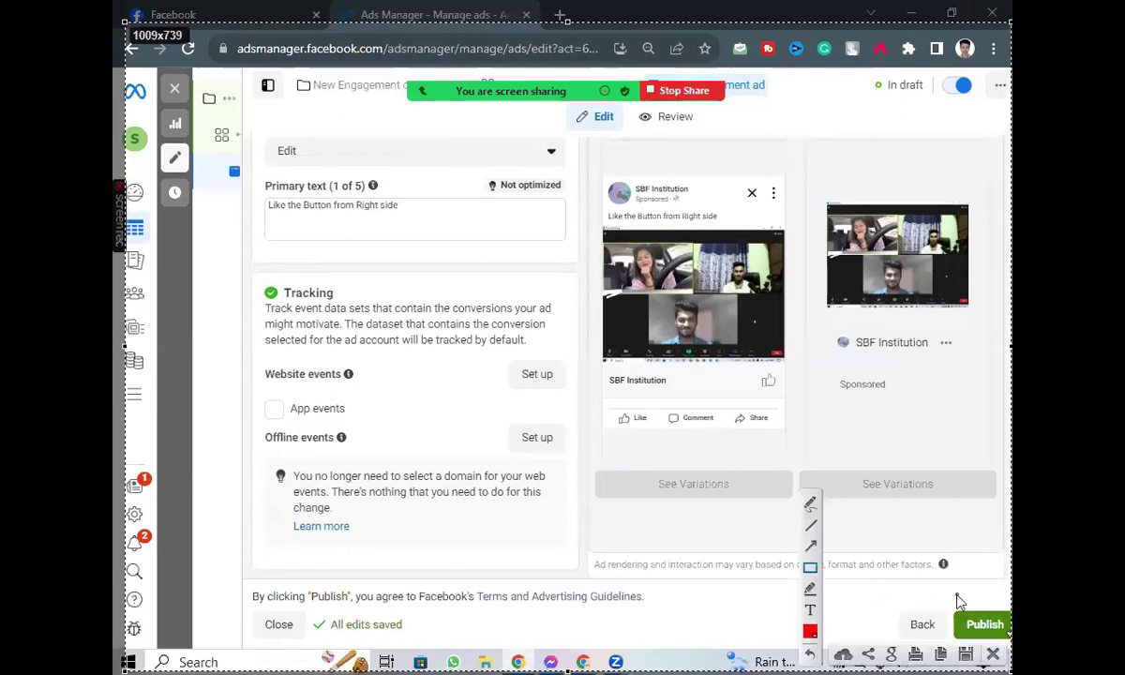
left_click(810, 568)
left_click_drag(949, 587, 1011, 645)
right_click(825, 424)
left_click(880, 555)
scroll(663, 505, "up", 7)
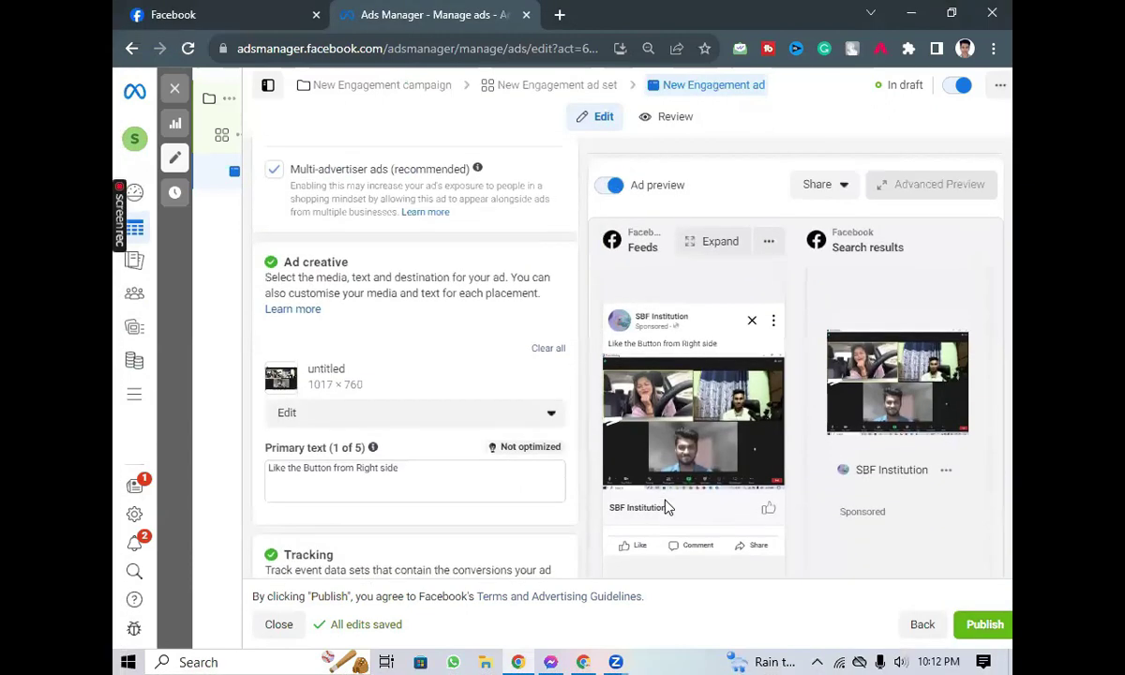